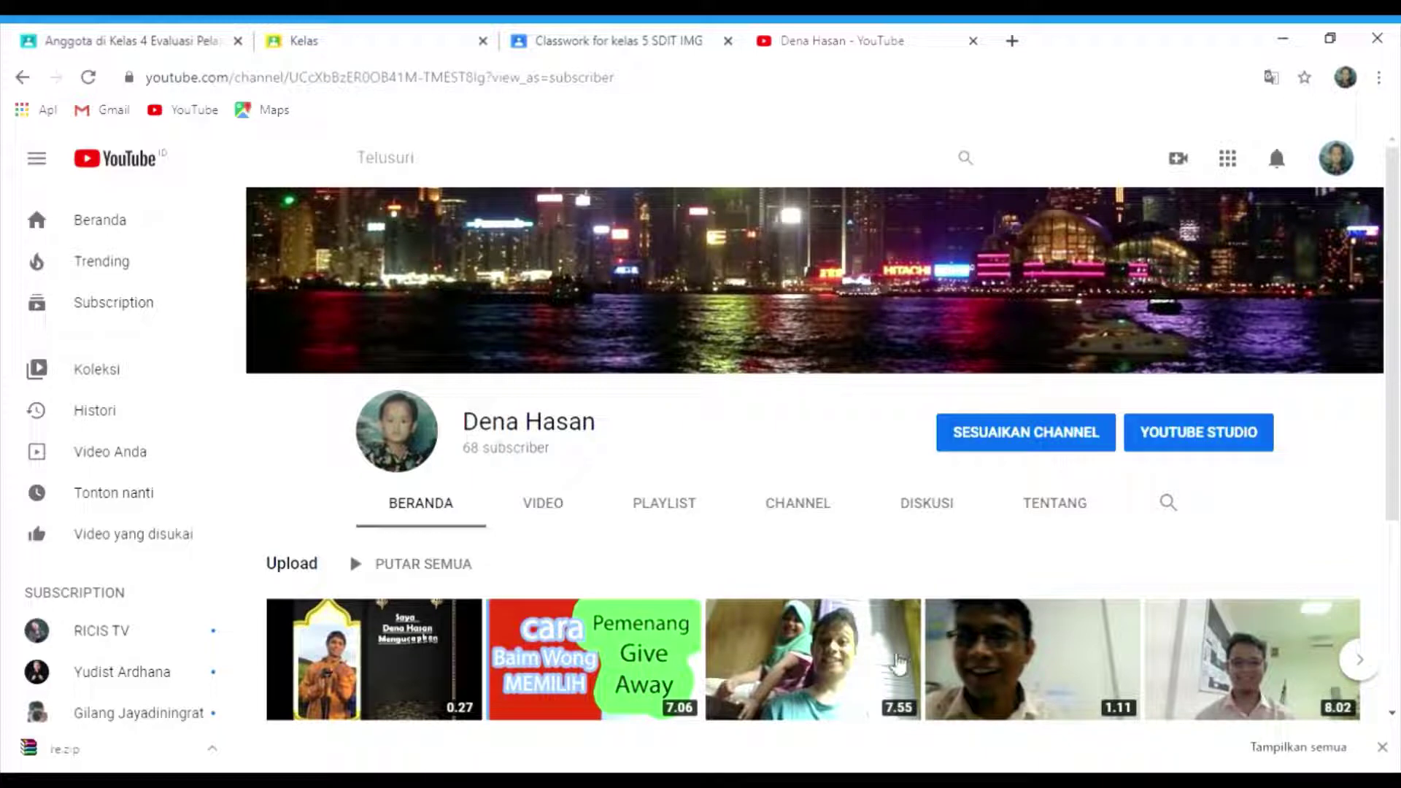
- Load classroom.google.com in Chrome to show the Classroom home page with the Kelas 4 class
{"action": "left_click", "coordinate": [1049, 86]}
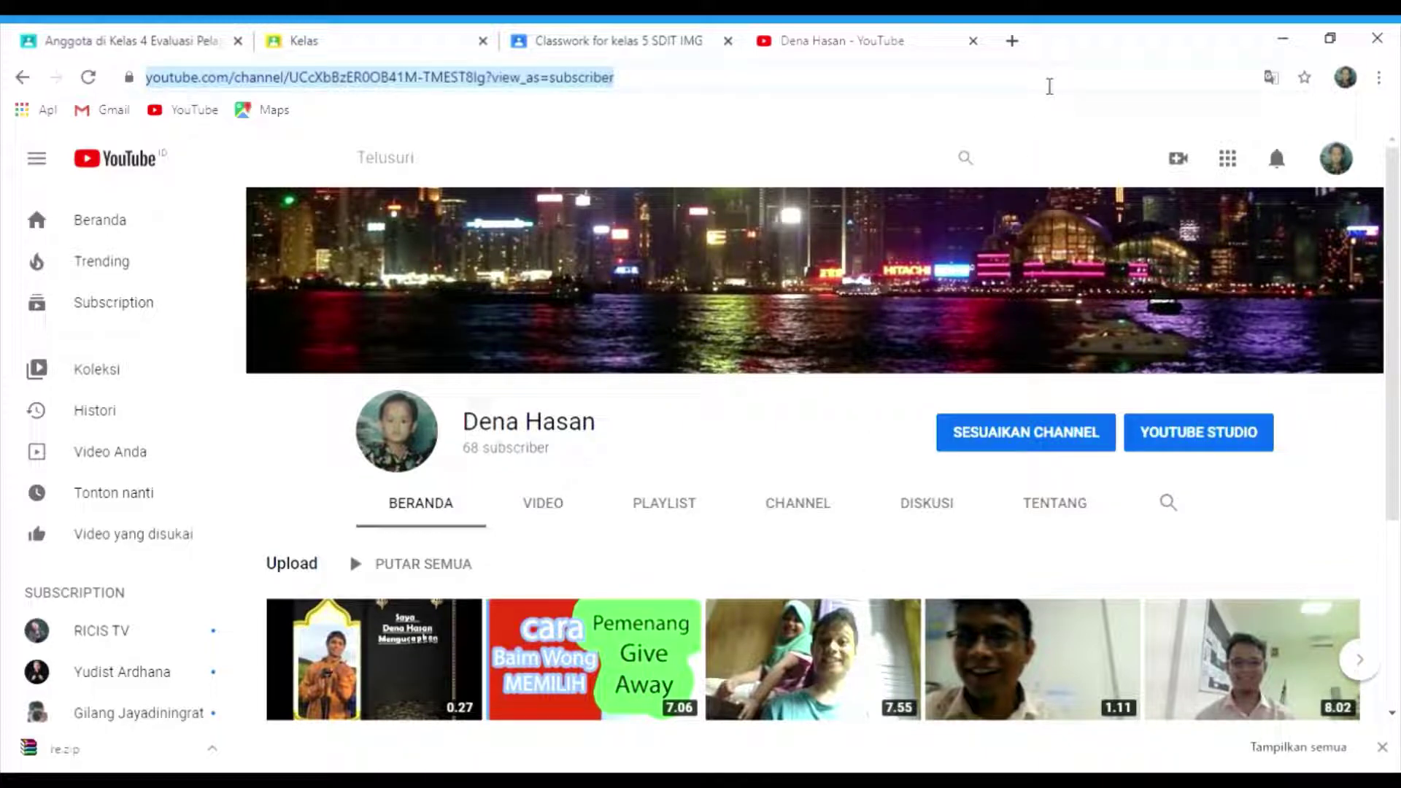
{"action": "type", "text": "classroom.google.com"}
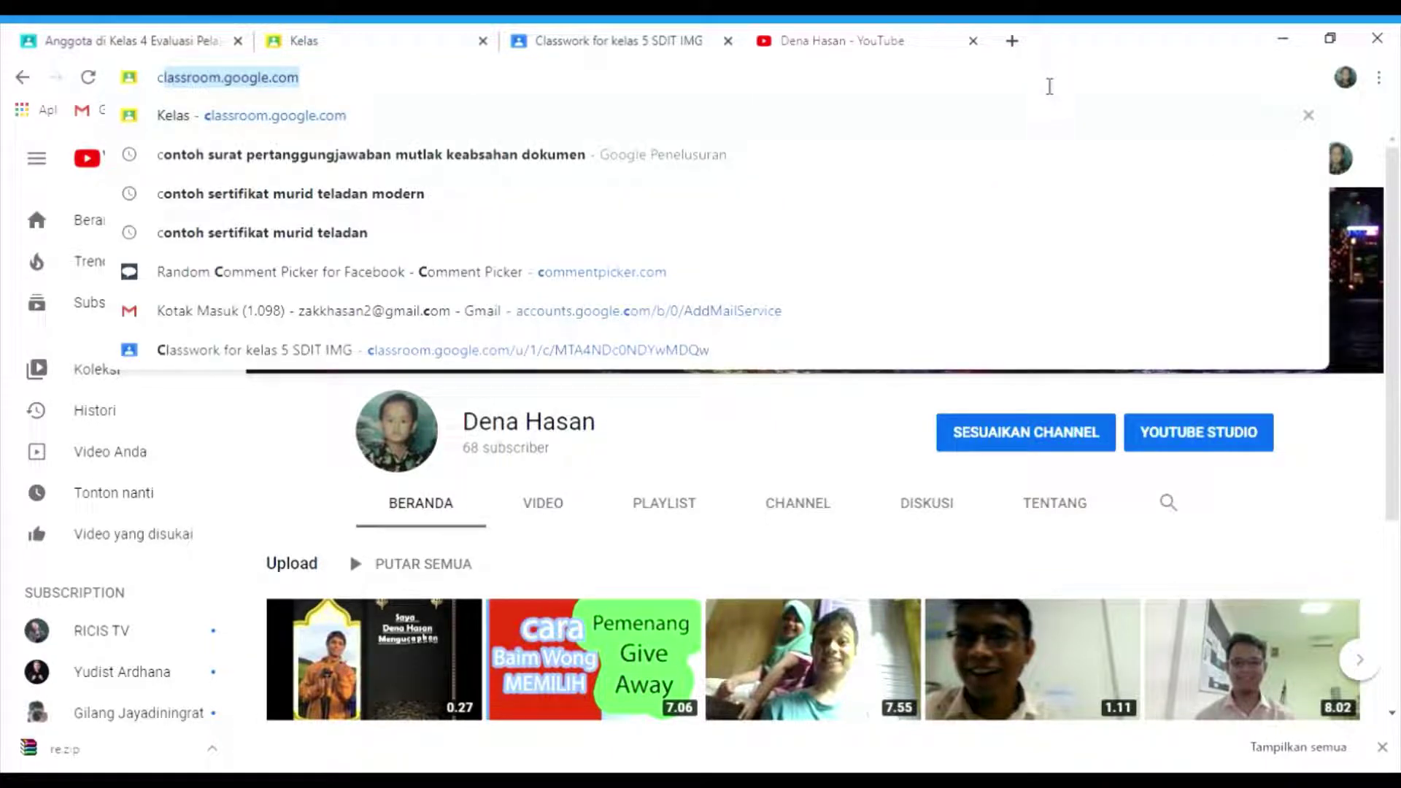
{"action": "key", "text": "Return"}
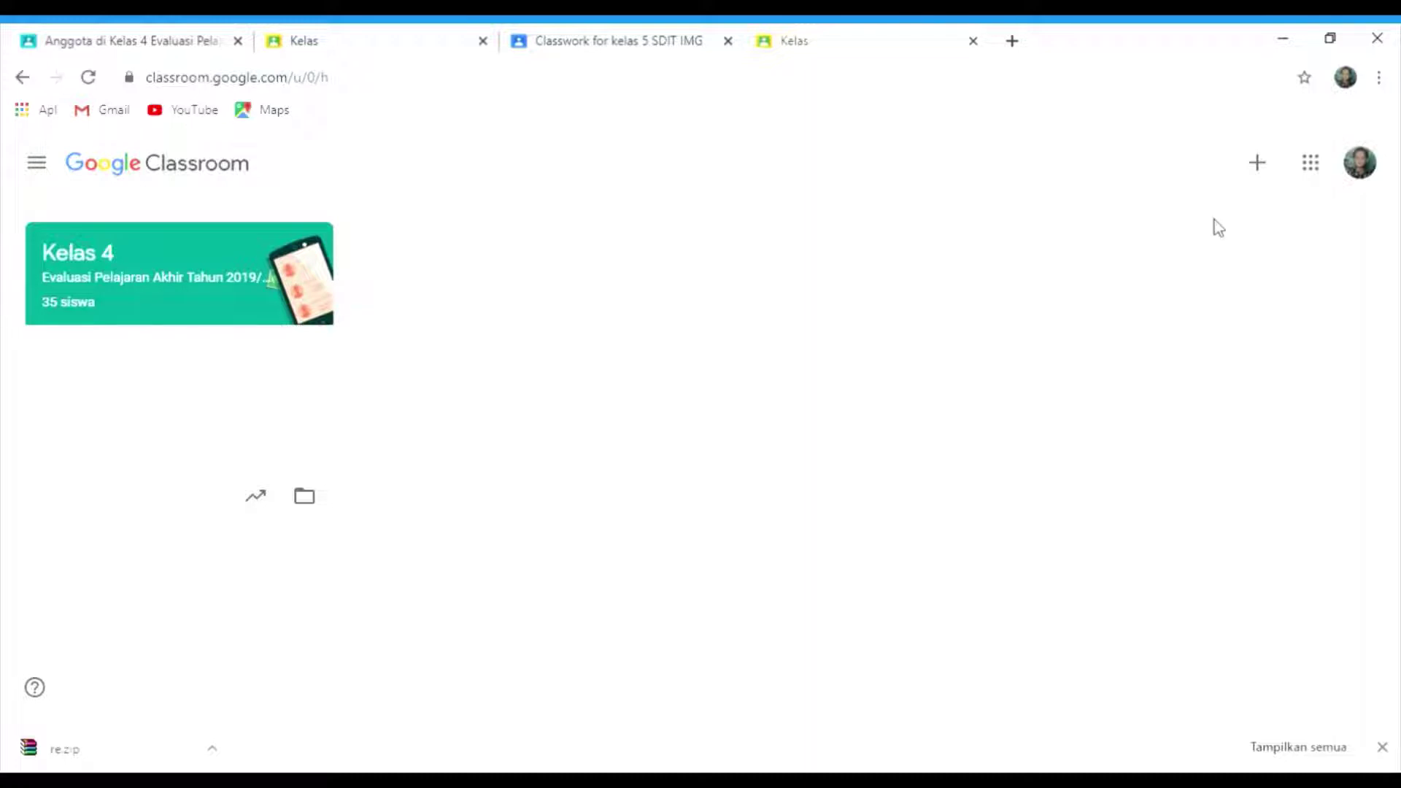
- Open the Gabung ke kelas join-class dialog, then cancel it with Batal
{"action": "left_click", "coordinate": [1258, 164]}
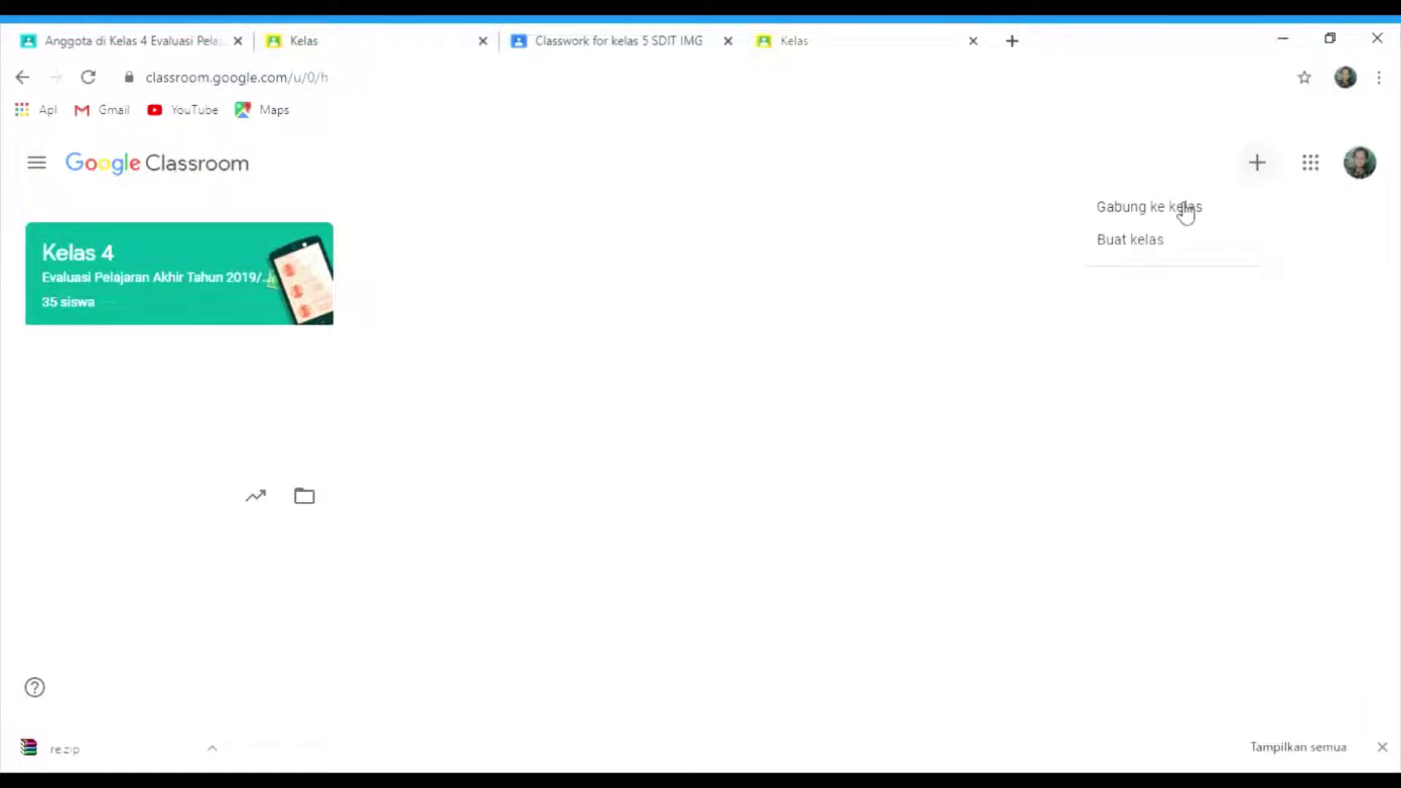
{"action": "left_click", "coordinate": [1182, 210]}
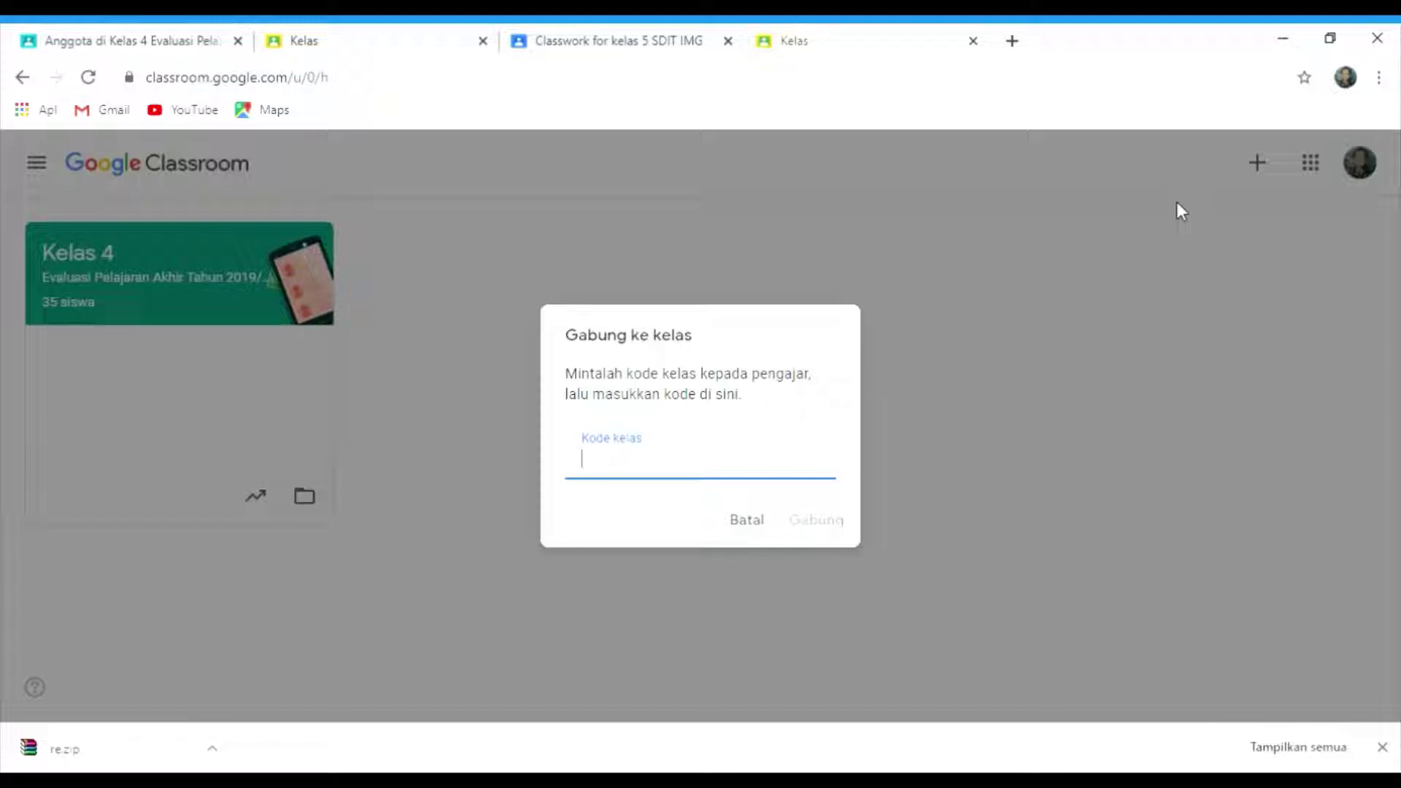
{"action": "left_click", "coordinate": [1131, 356]}
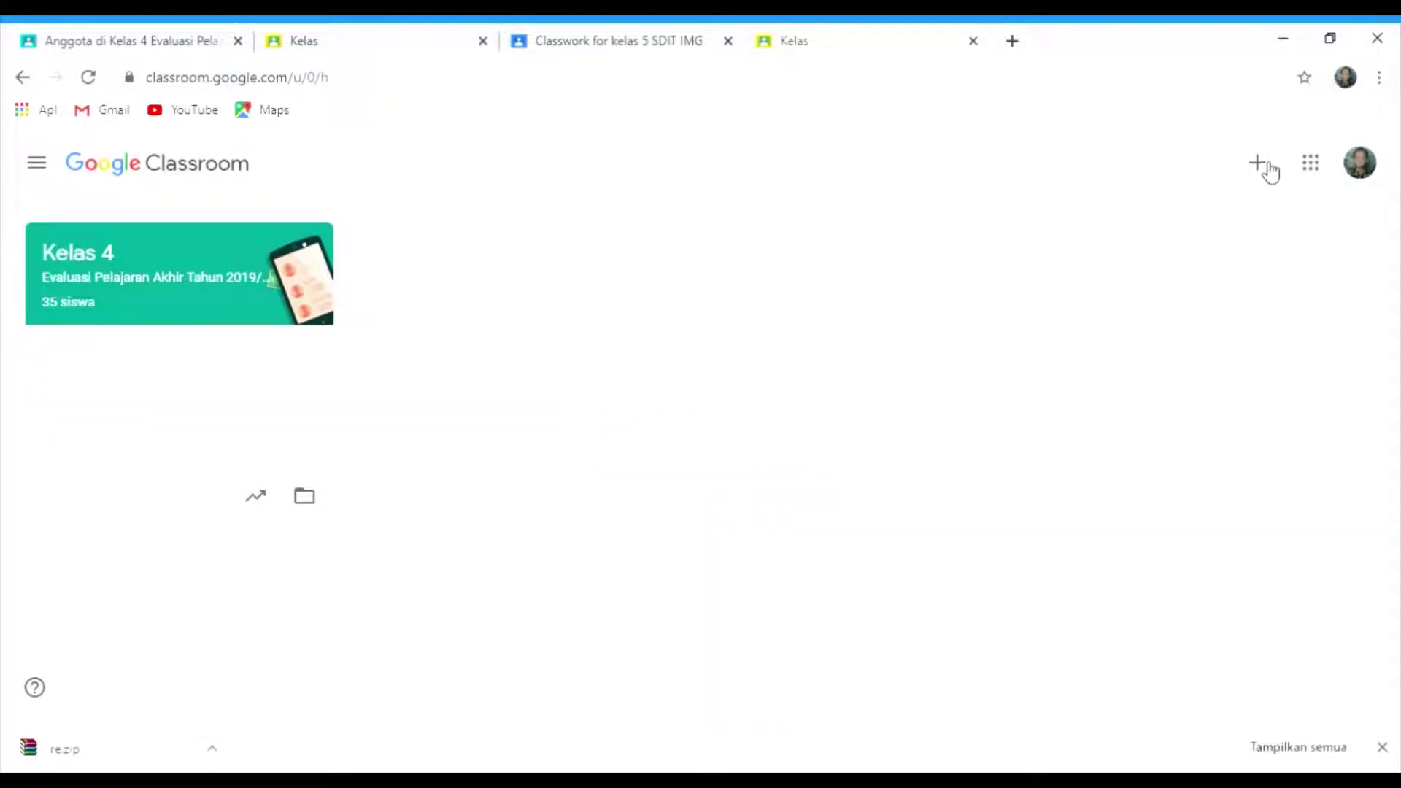
- Start a new class with Buat kelas, acknowledge the school-use notice, and focus the class name field
{"action": "left_click", "coordinate": [1266, 168]}
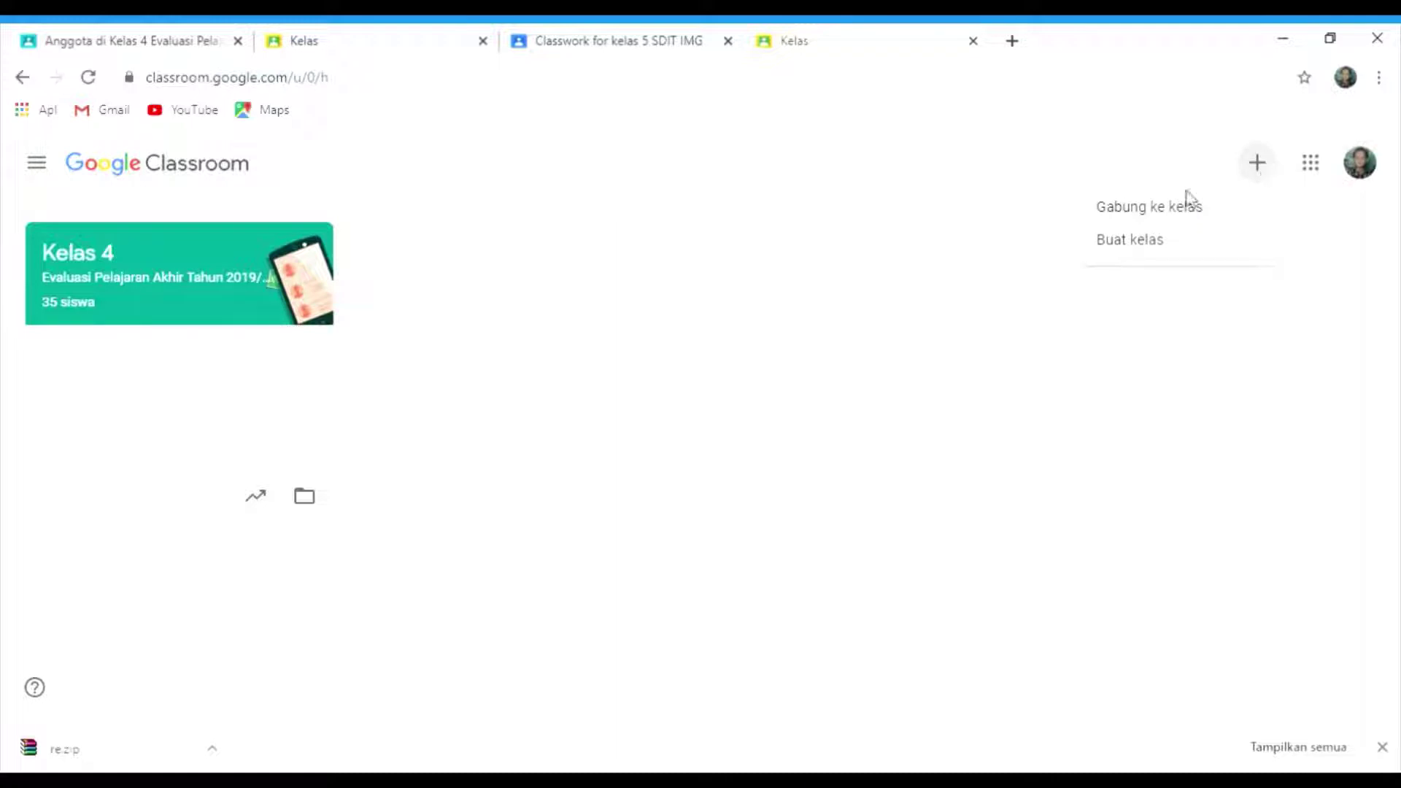
{"action": "left_click", "coordinate": [1156, 248]}
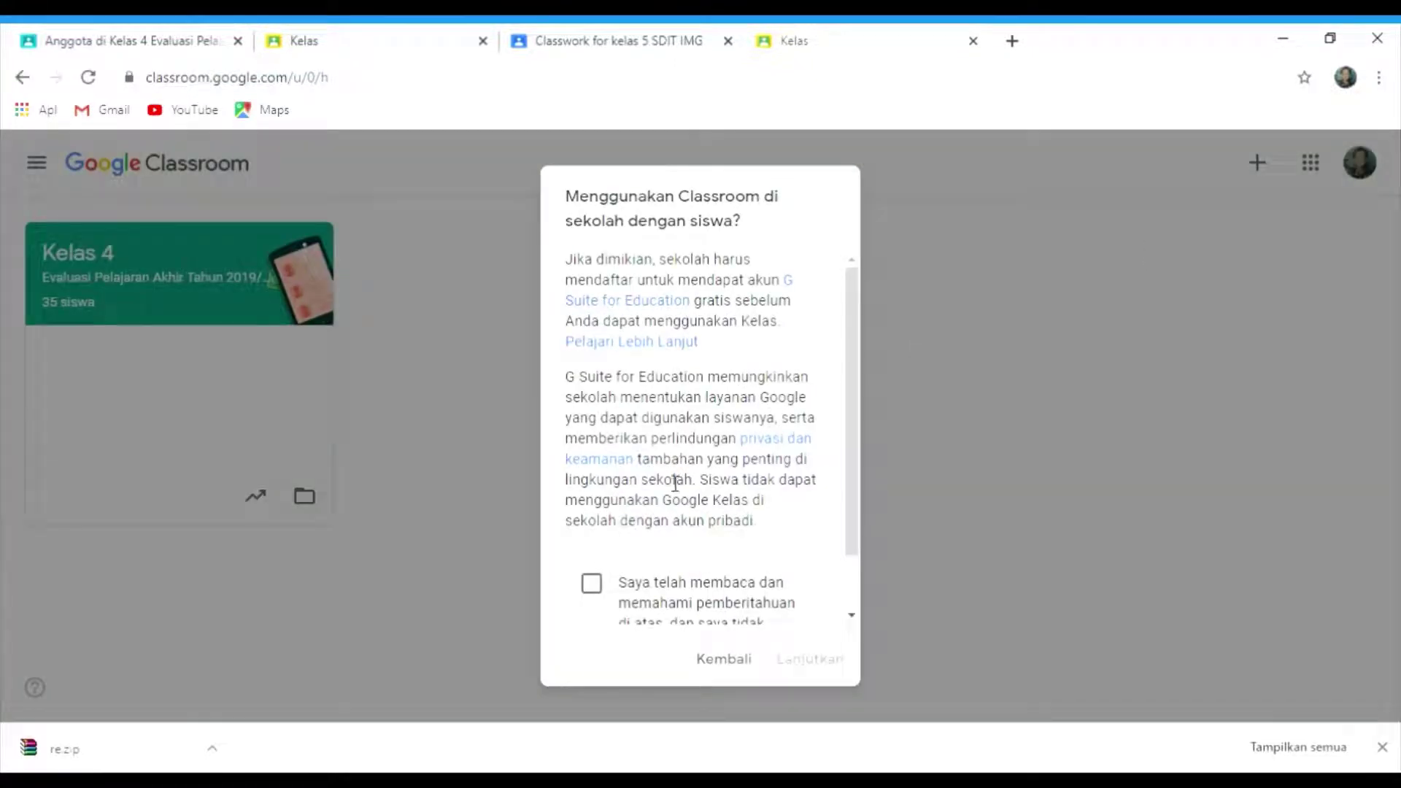
{"action": "left_click", "coordinate": [591, 593]}
{"action": "left_click", "coordinate": [803, 660]}
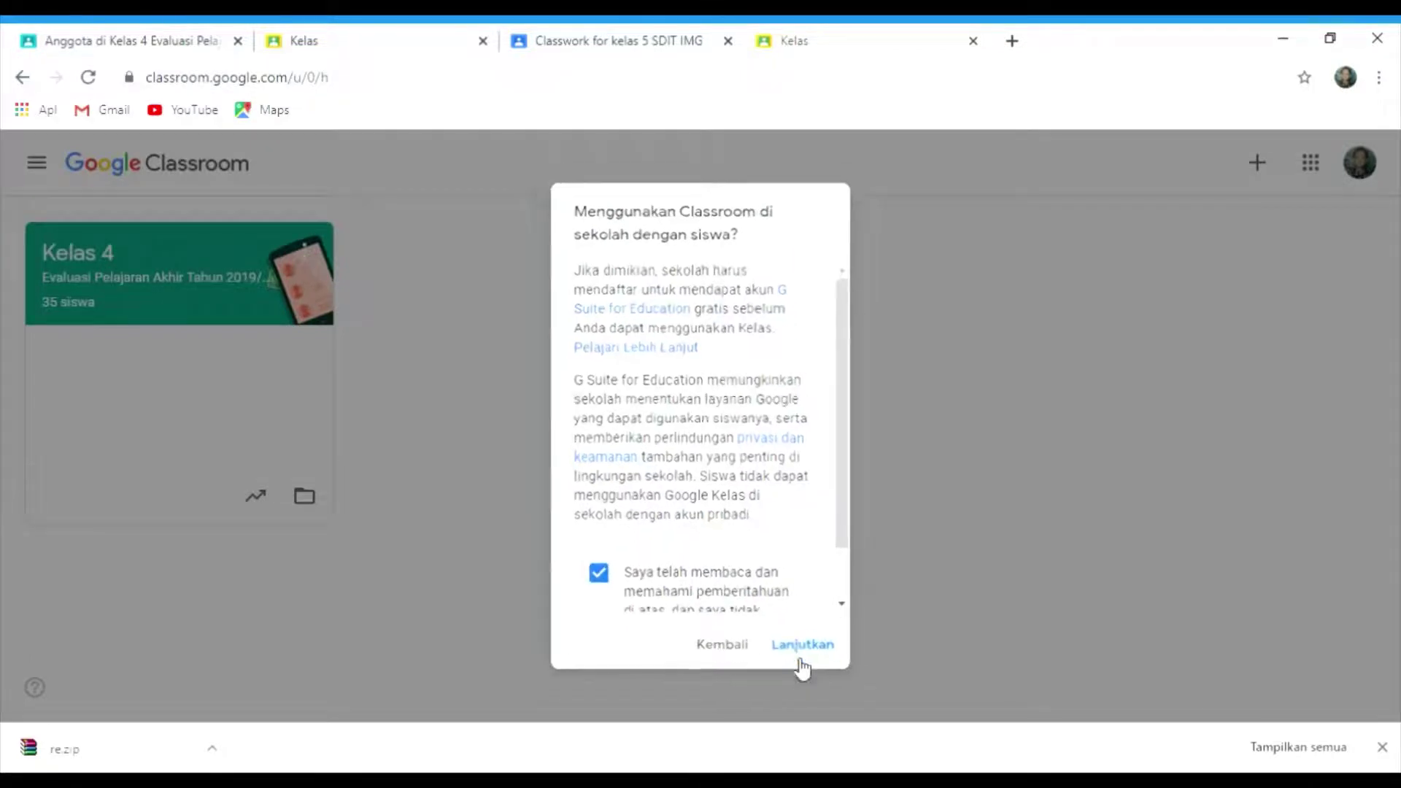
{"action": "left_click", "coordinate": [704, 297]}
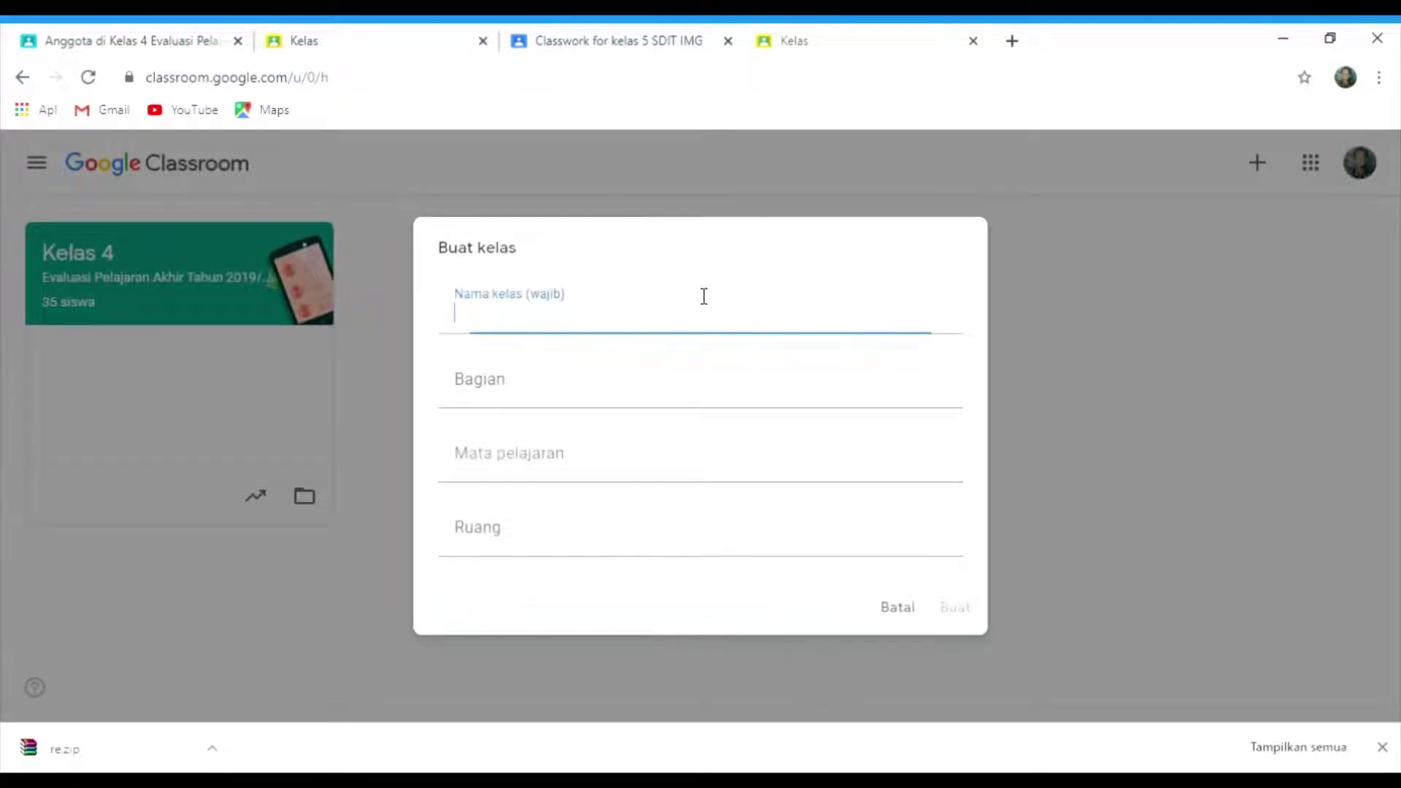
- Create the class 'kelas ajabi' with subject 'halusinasi'
{"action": "type", "text": "k"}
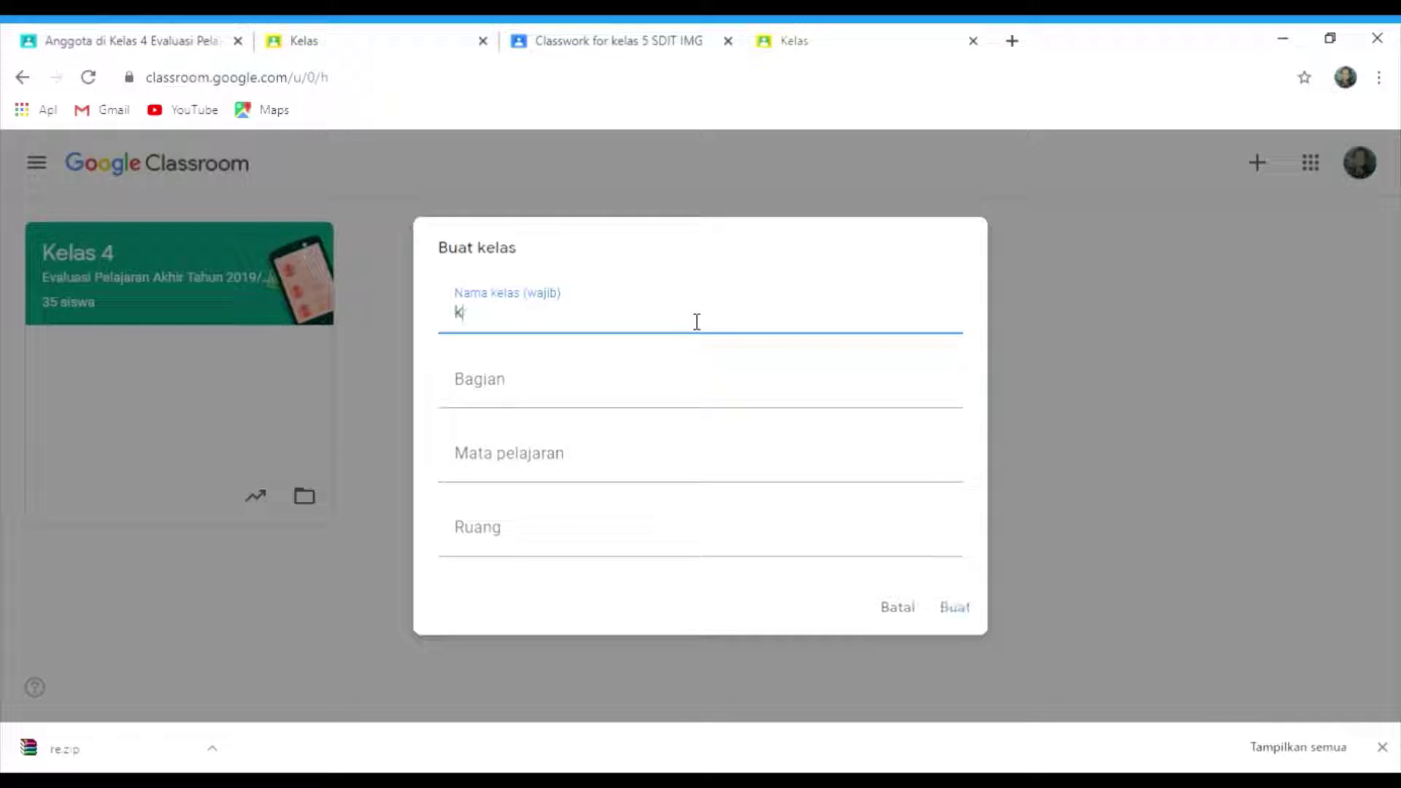
{"action": "type", "text": "elas ajabib"}
{"action": "key", "text": "BackSpace"}
{"action": "left_click", "coordinate": [758, 487]}
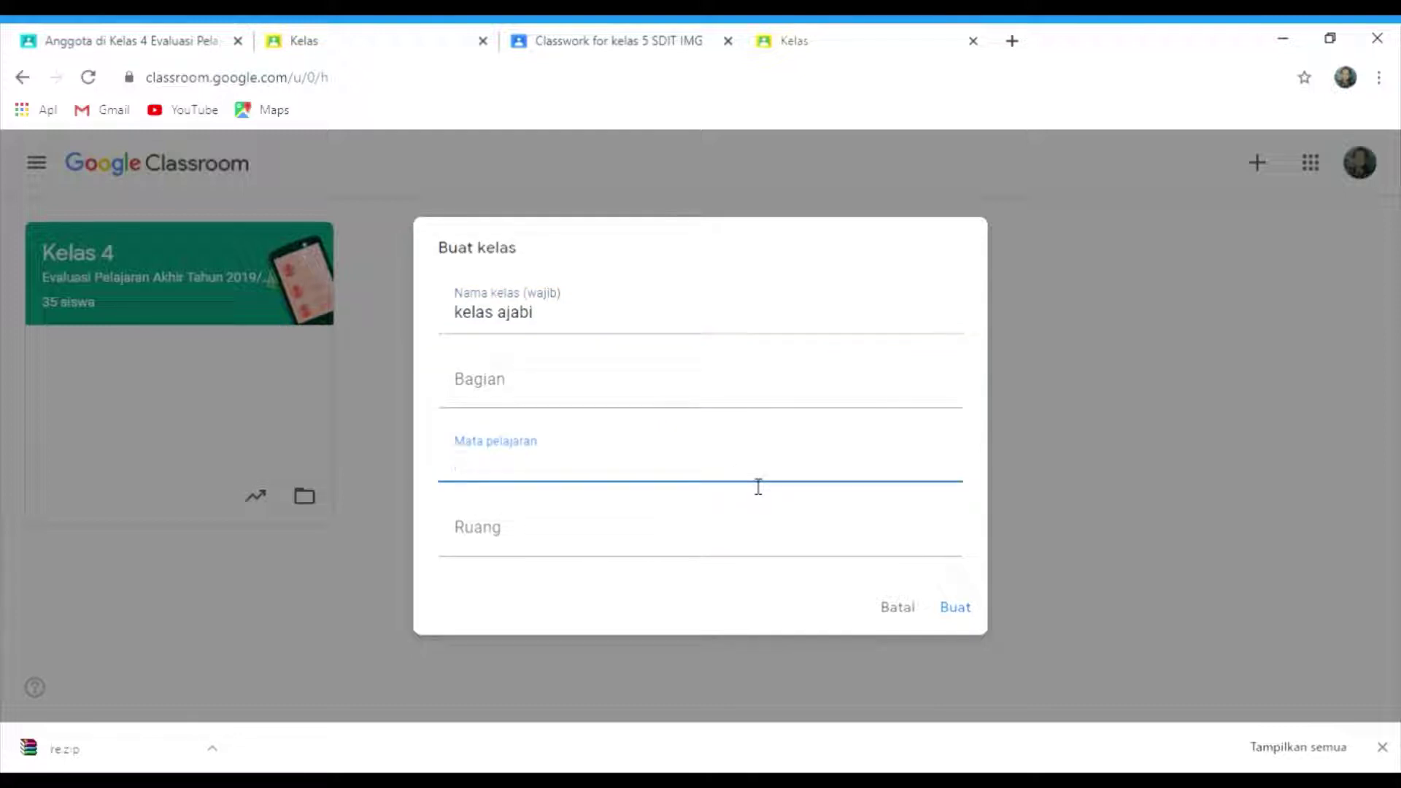
{"action": "type", "text": "halusinasi"}
{"action": "left_click", "coordinate": [958, 608]}
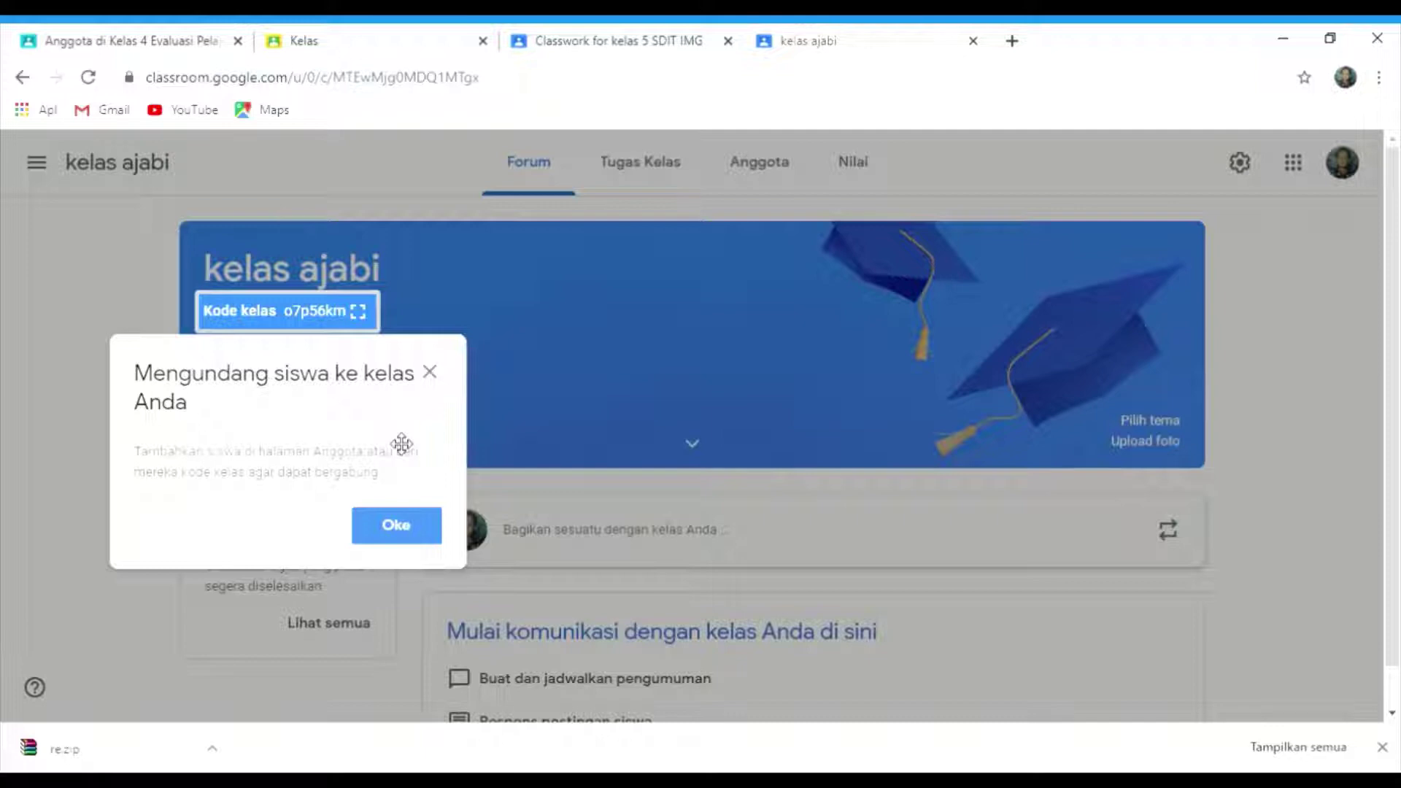
- Dismiss the invite-students notice and scroll down the kelas ajabi Forum page
{"action": "left_click", "coordinate": [431, 374]}
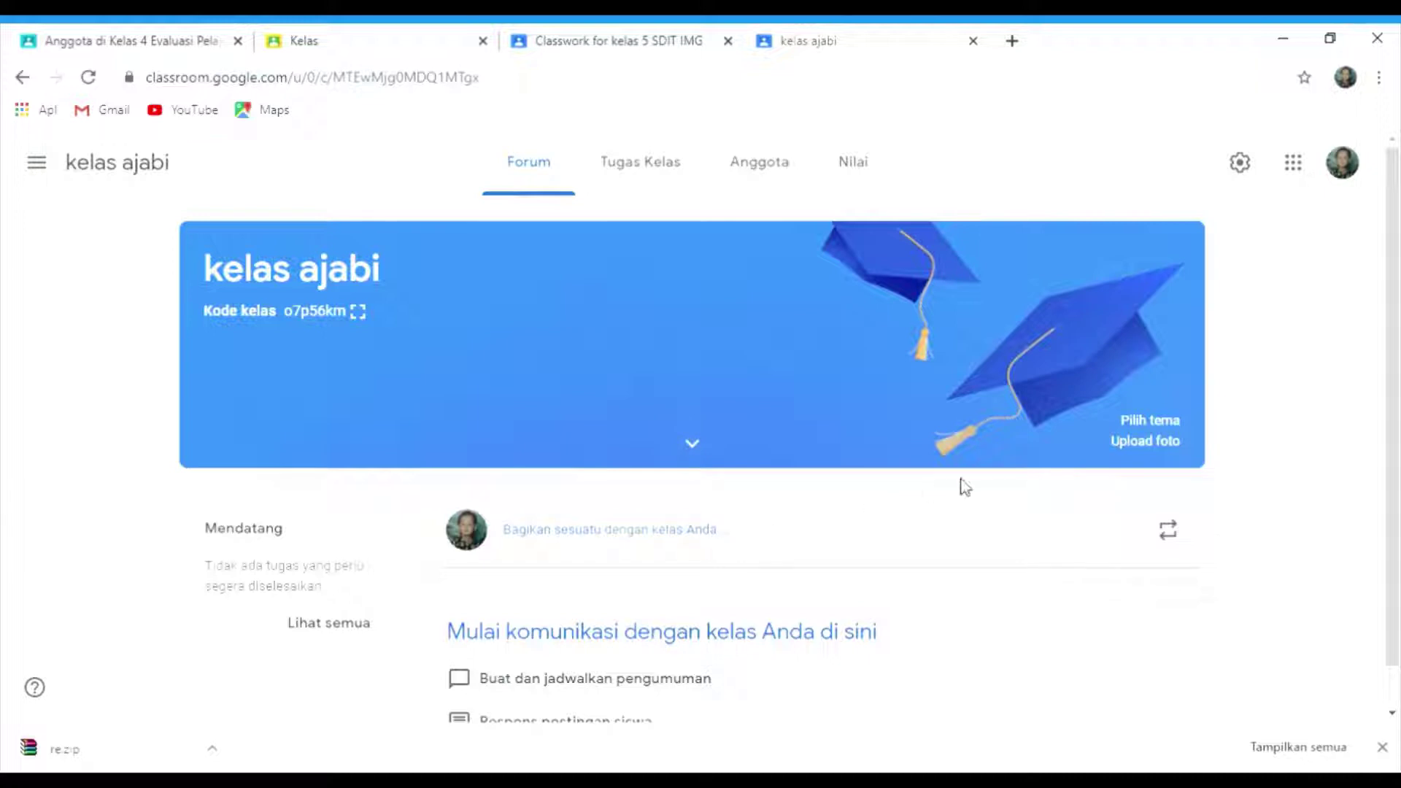
{"action": "scroll", "coordinate": [1399, 219], "scroll_direction": "down", "scroll_amount": 1}
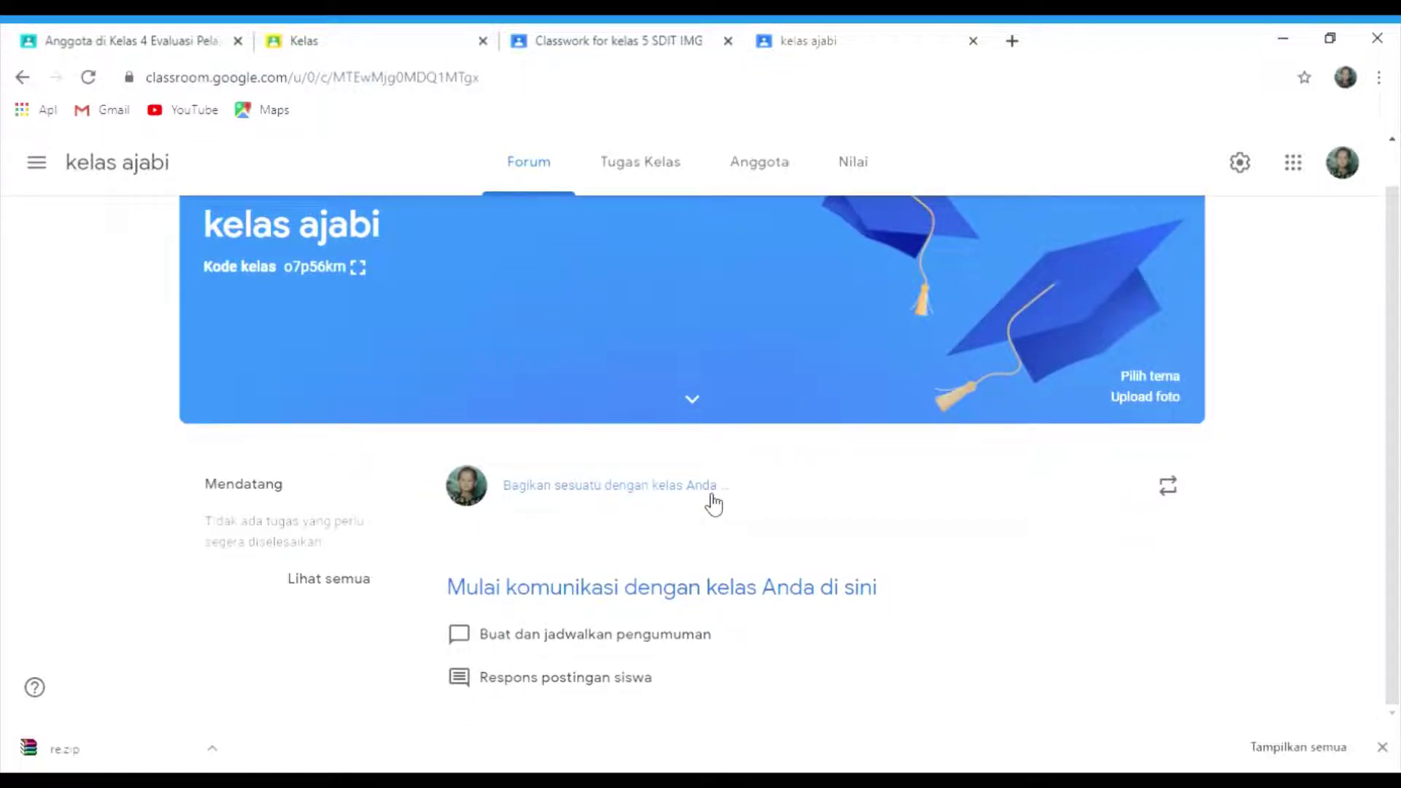
- Post the announcement 'assalamualaikum... yang hadir absen disini' to the kelas ajabi stream
{"action": "left_click", "coordinate": [714, 503]}
{"action": "type", "text": "a"}
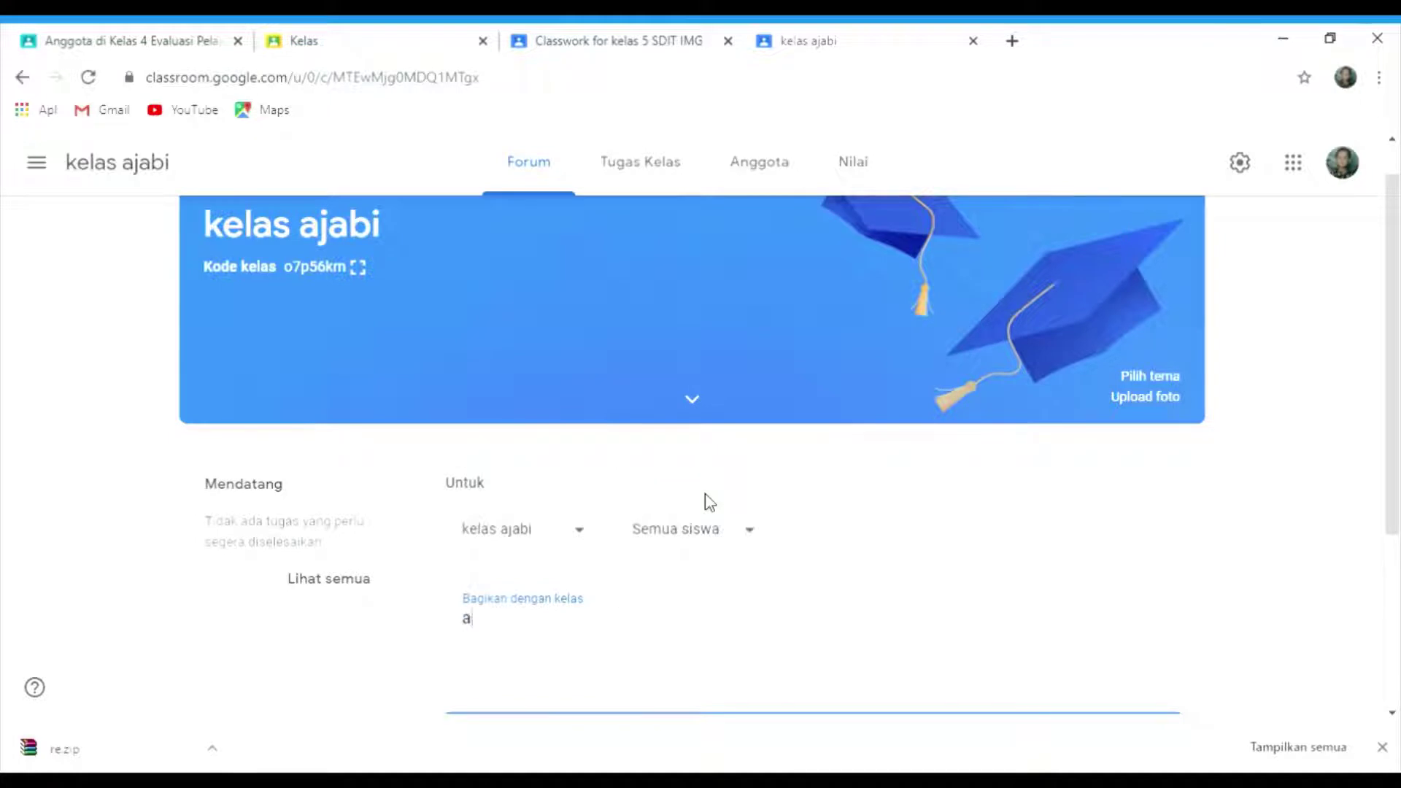
{"action": "type", "text": "ssalamualaiku"}
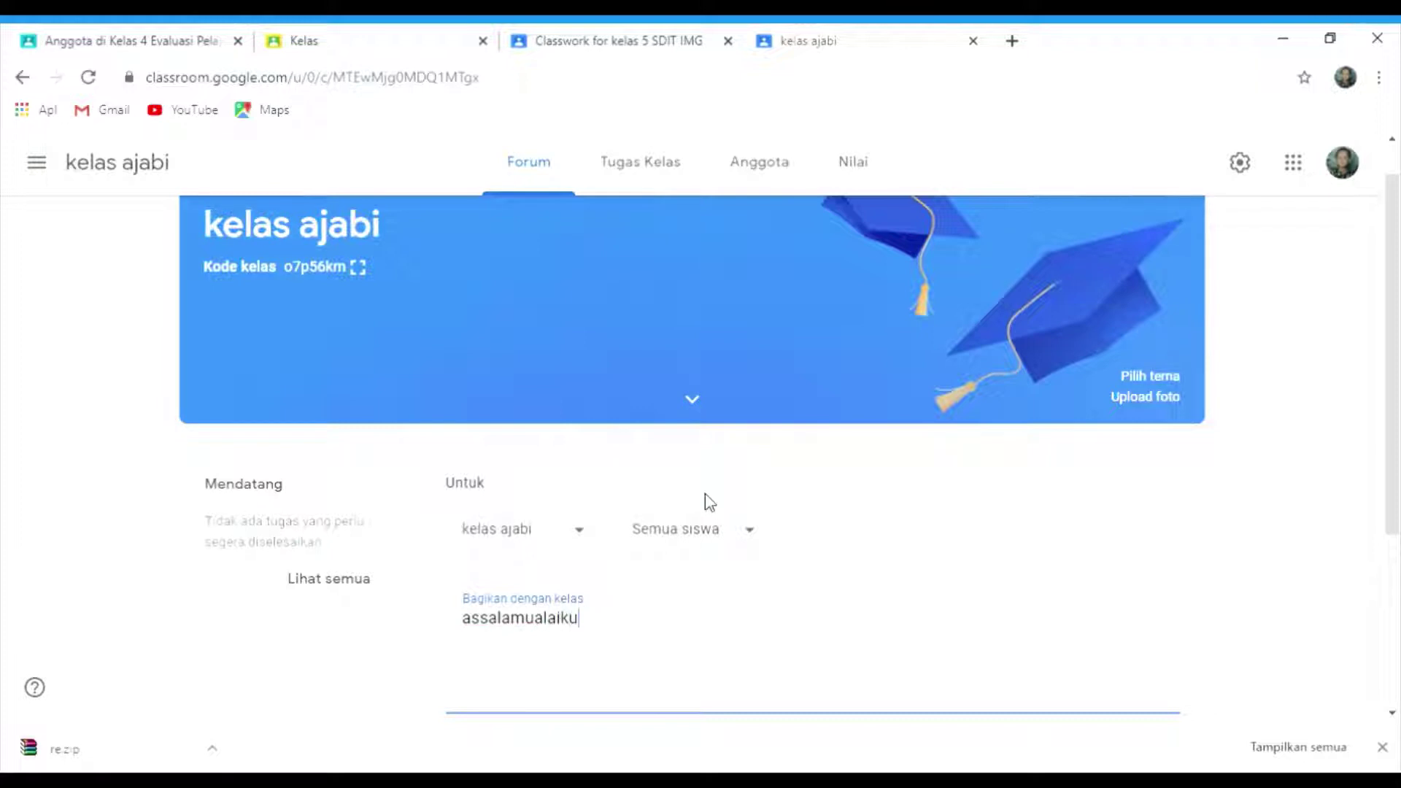
{"action": "type", "text": "m... yang hadir abs"}
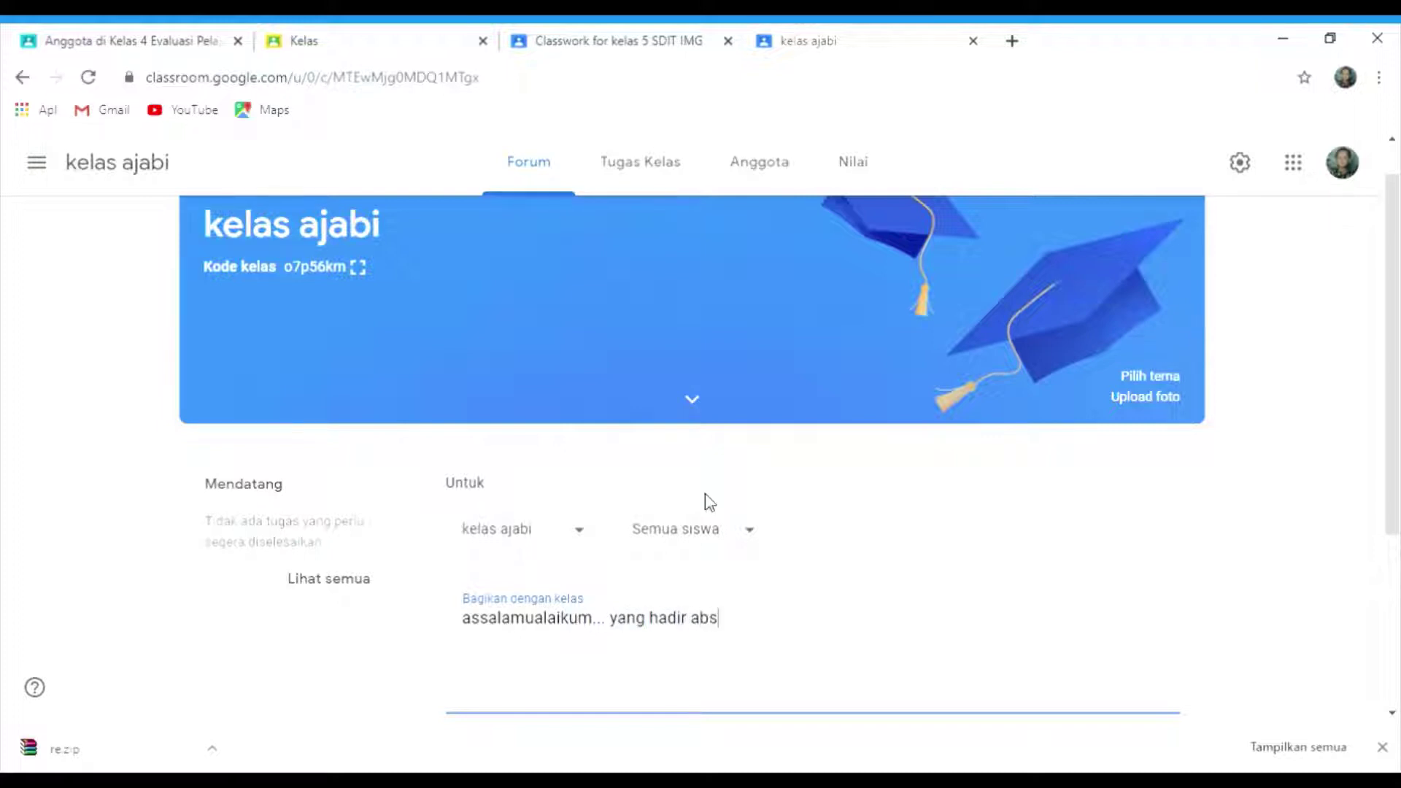
{"action": "type", "text": "en disini"}
{"action": "key", "text": "BackSpace"}
{"action": "key", "text": "BackSpace"}
{"action": "key", "text": "BackSpace"}
{"action": "type", "text": "ini"}
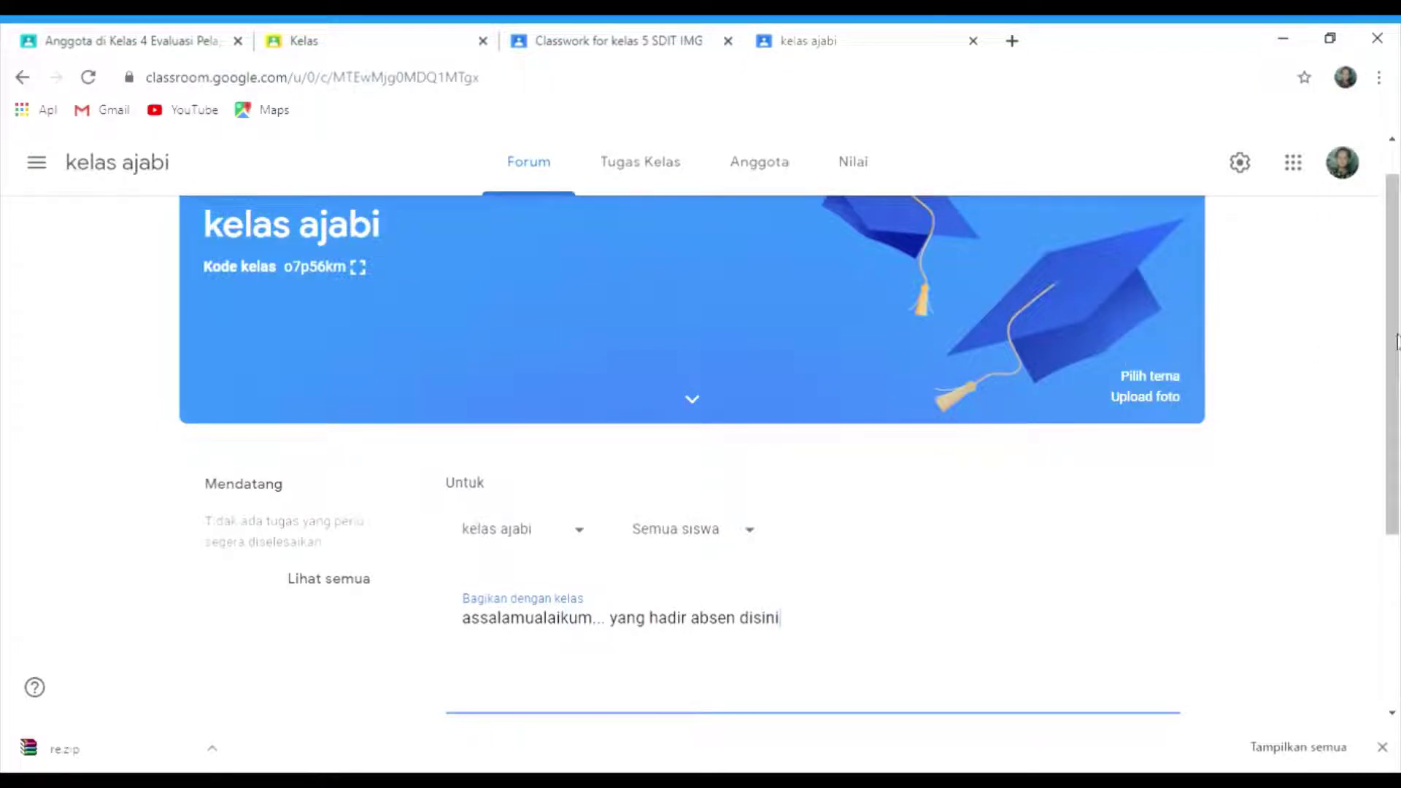
{"action": "left_click_drag", "start_coordinate": [1398, 431], "coordinate": [1395, 526]}
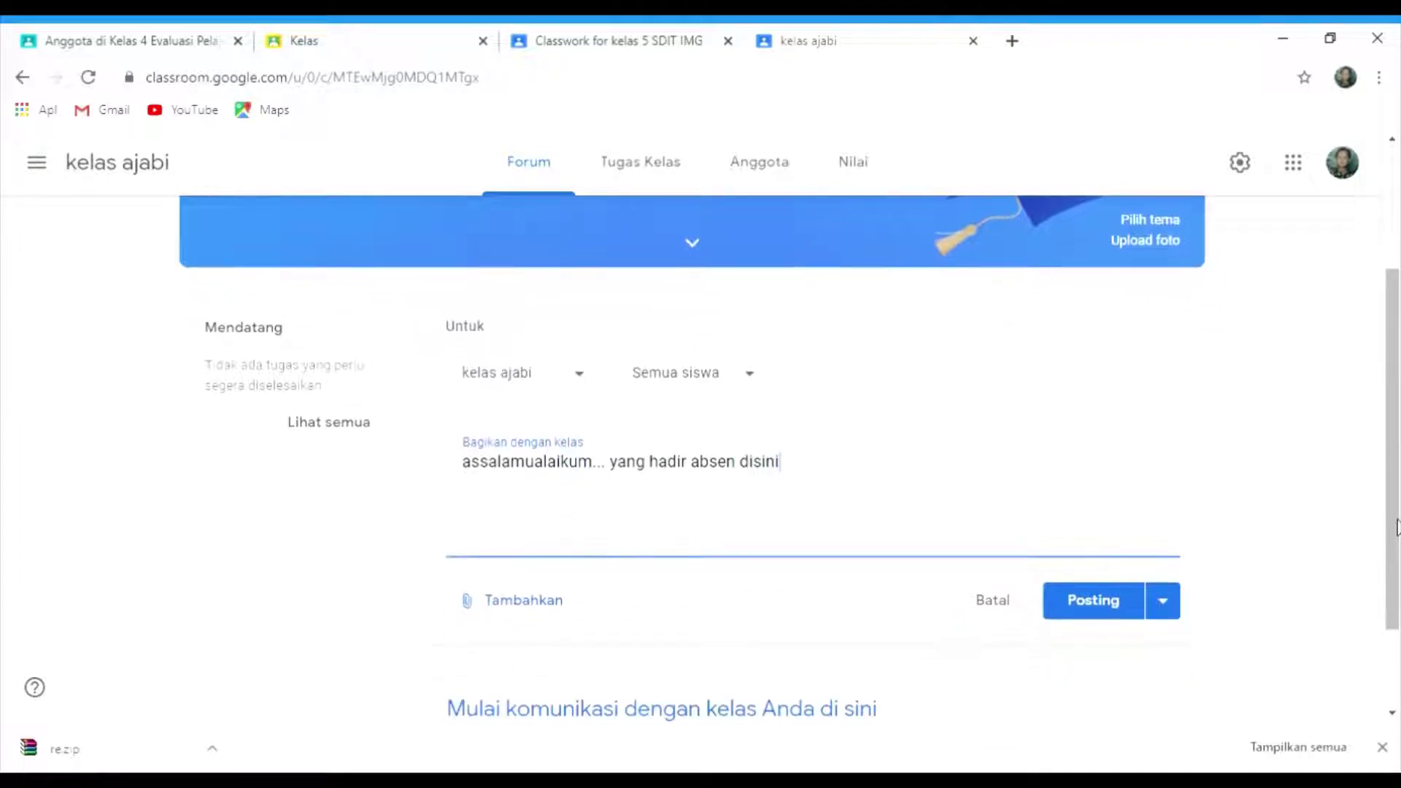
{"action": "left_click", "coordinate": [1122, 611]}
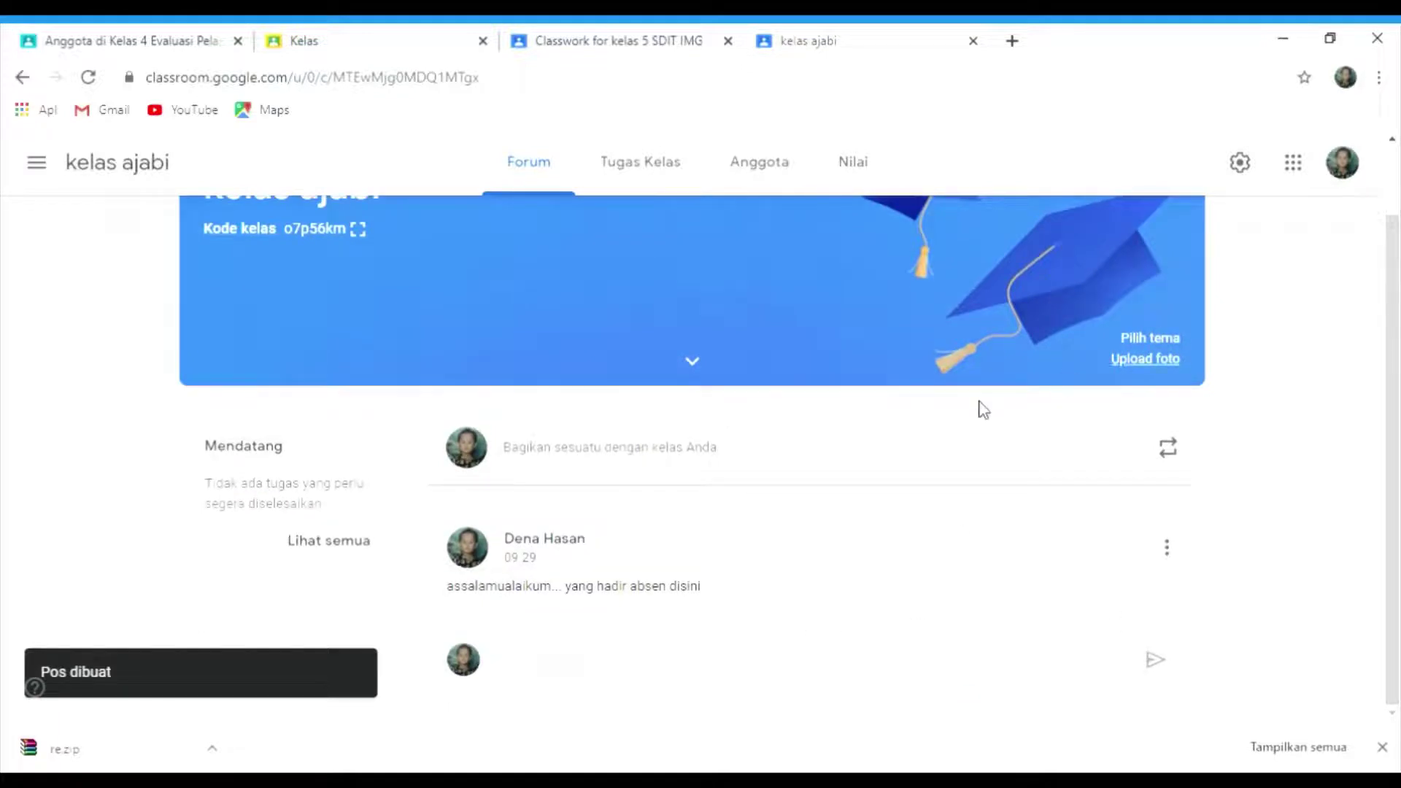
{"action": "left_click", "coordinate": [891, 453]}
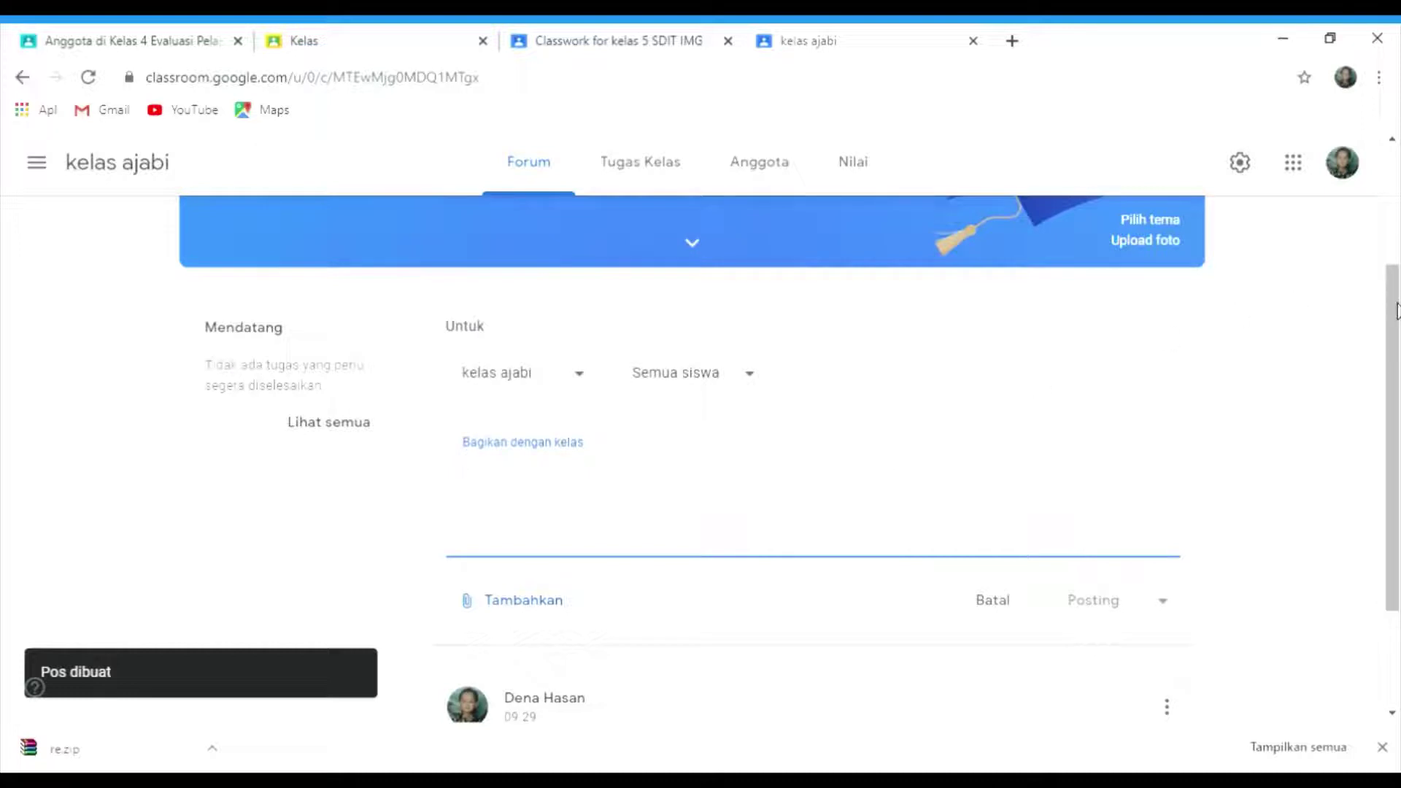
{"action": "left_click_drag", "start_coordinate": [1396, 310], "coordinate": [1396, 333]}
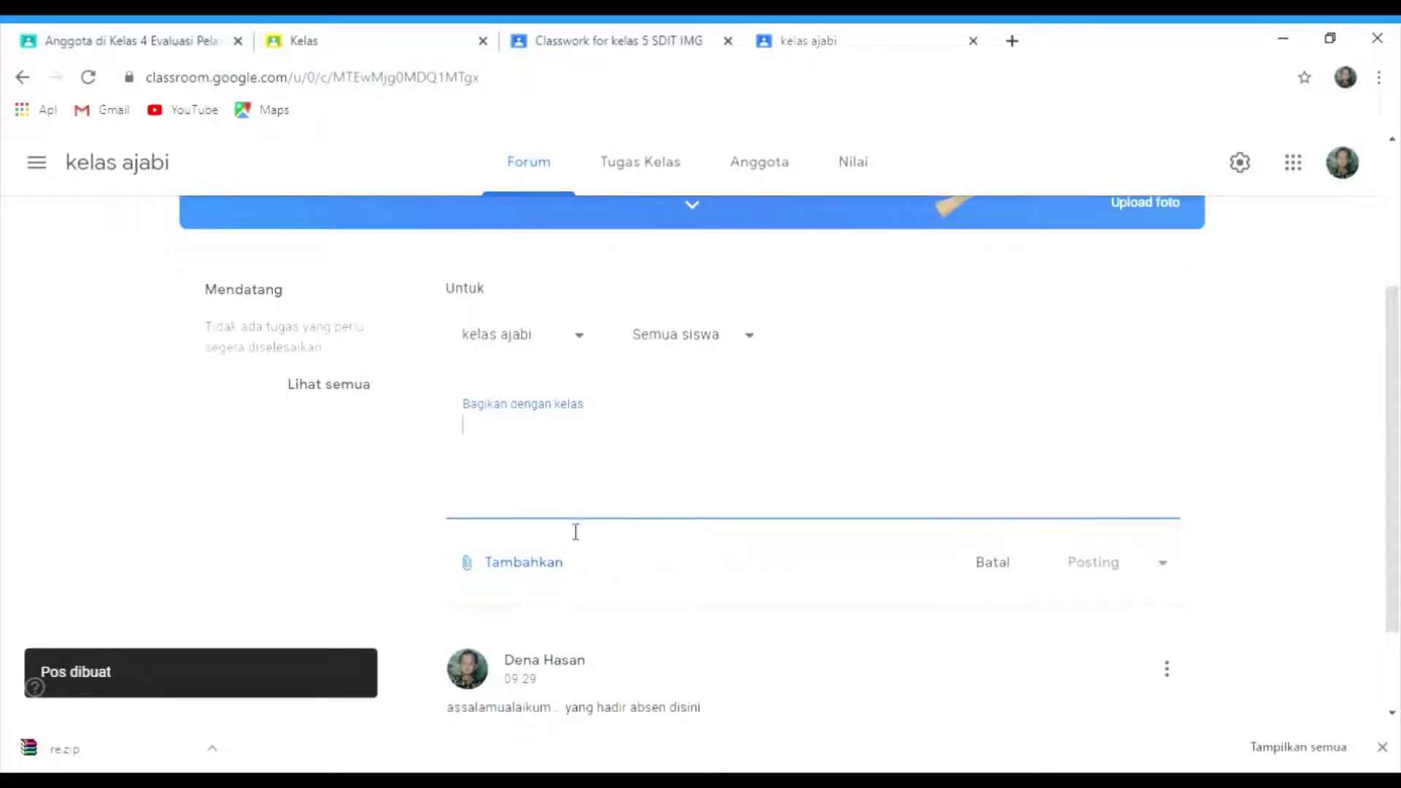
{"action": "left_click", "coordinate": [538, 566]}
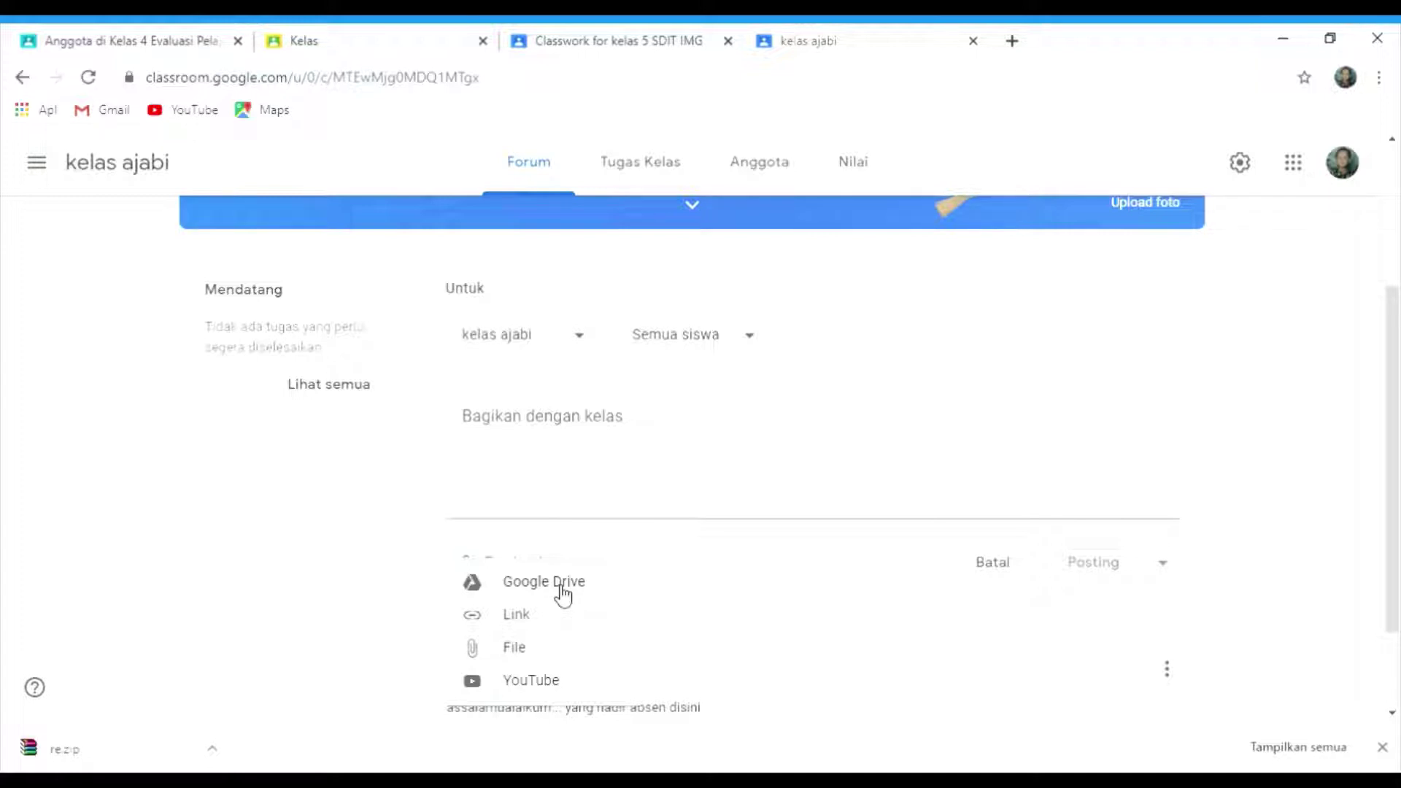
{"action": "left_click", "coordinate": [520, 656]}
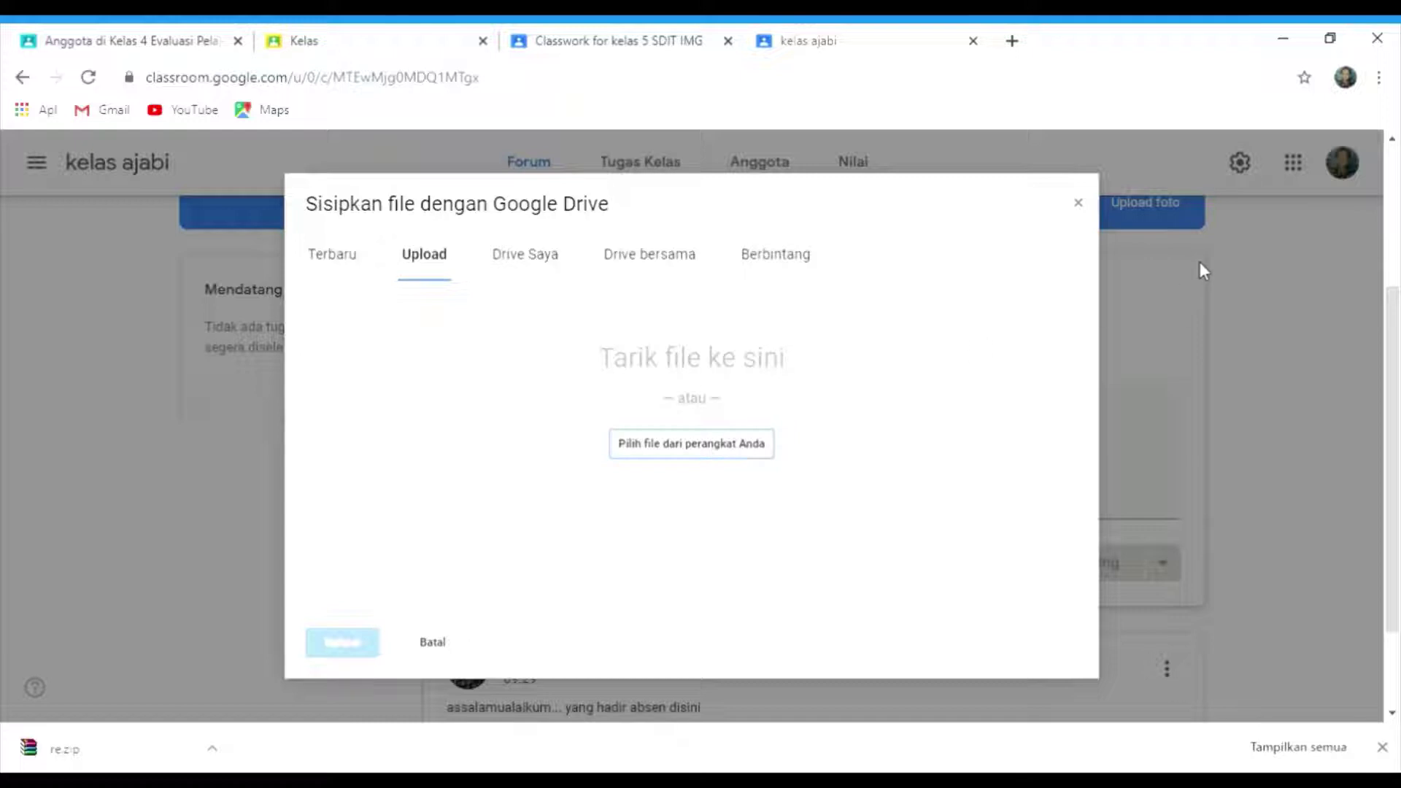
{"action": "left_click", "coordinate": [1079, 204]}
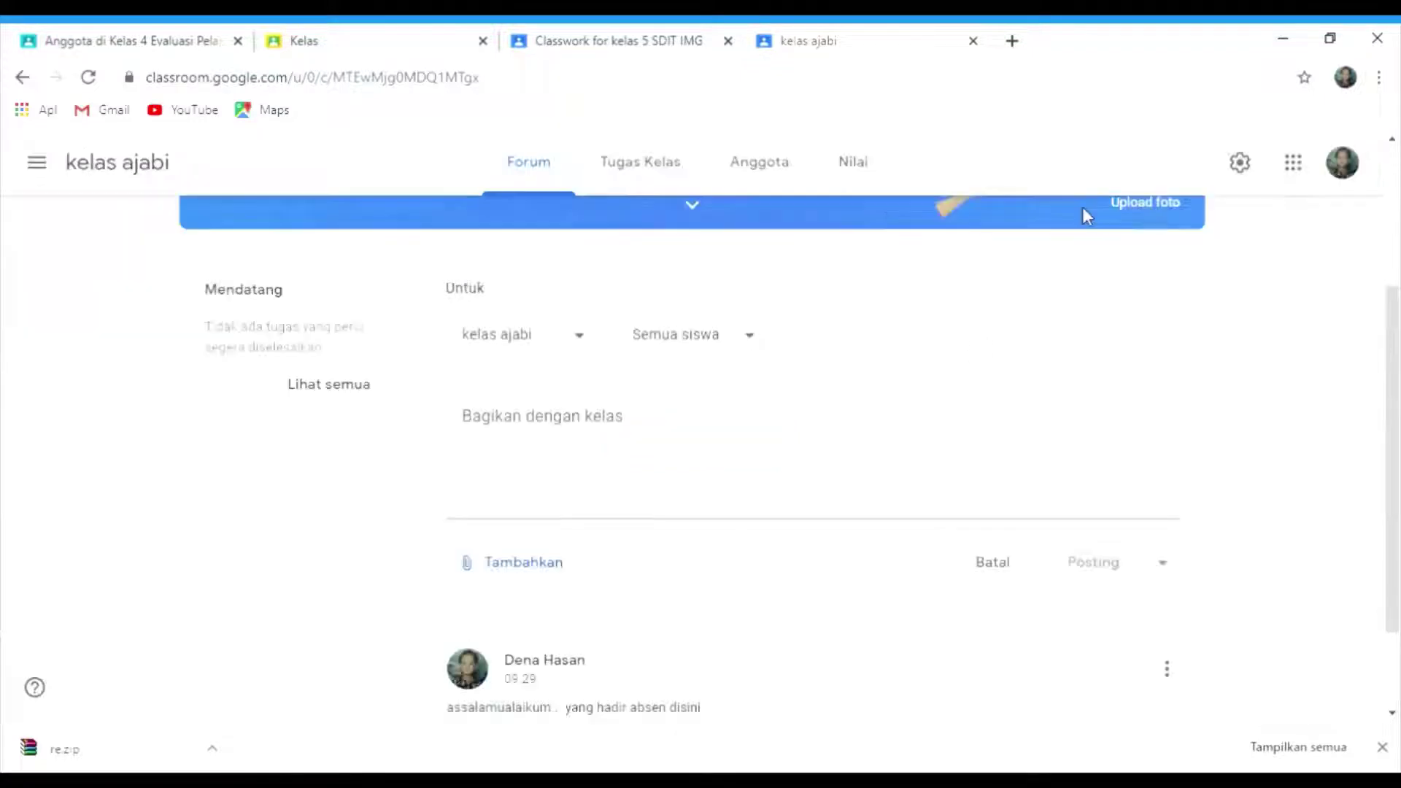
{"action": "left_click", "coordinate": [515, 563]}
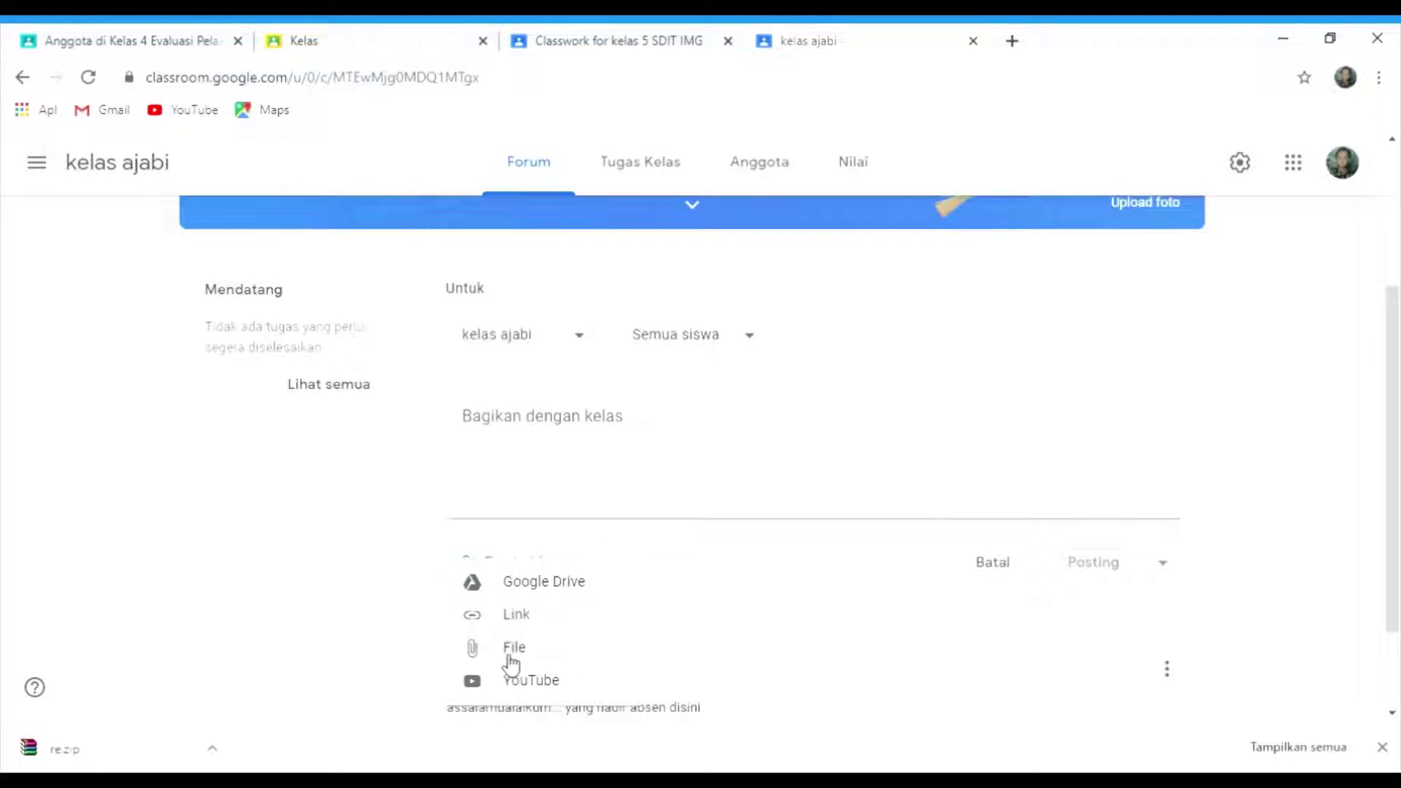
{"action": "left_click", "coordinate": [475, 650]}
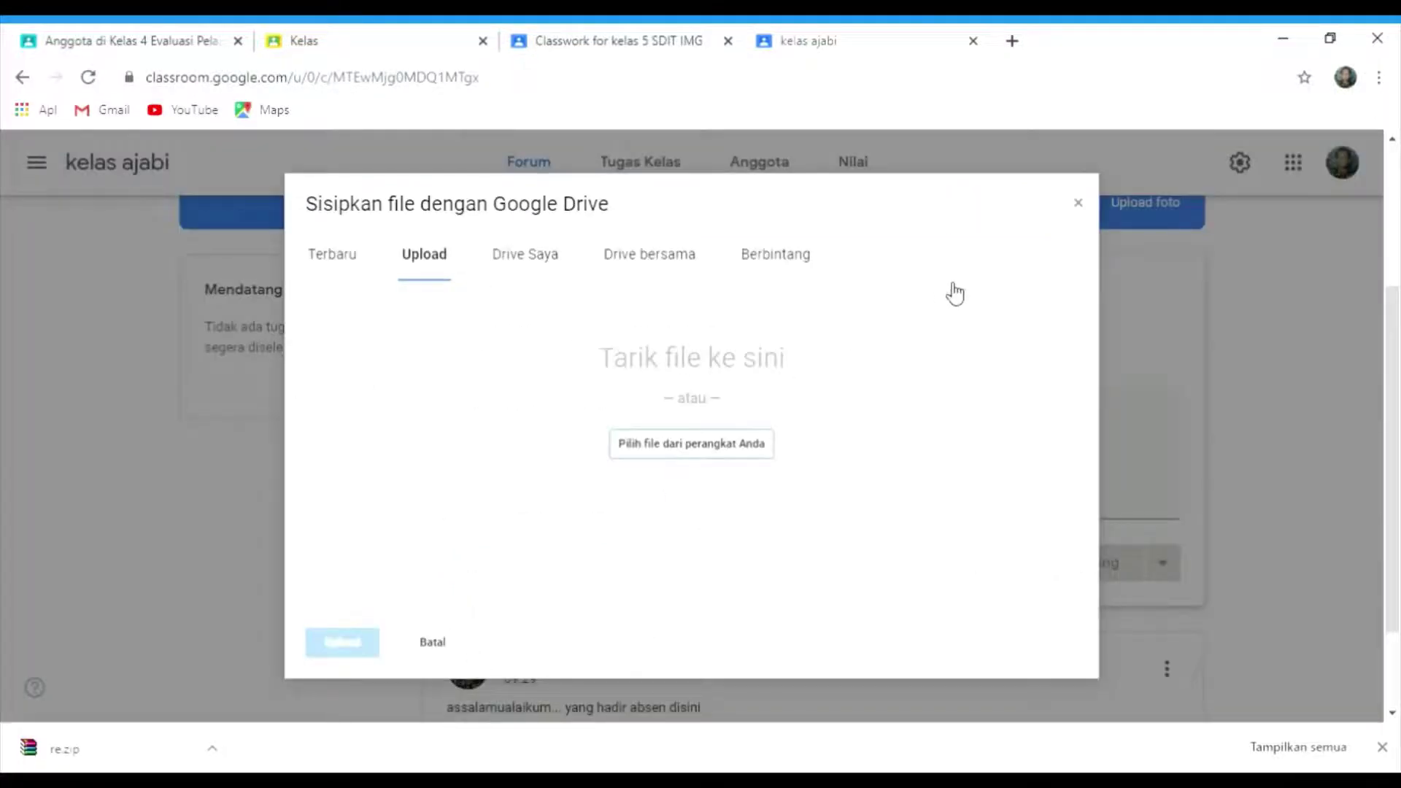
{"action": "left_click", "coordinate": [1080, 204]}
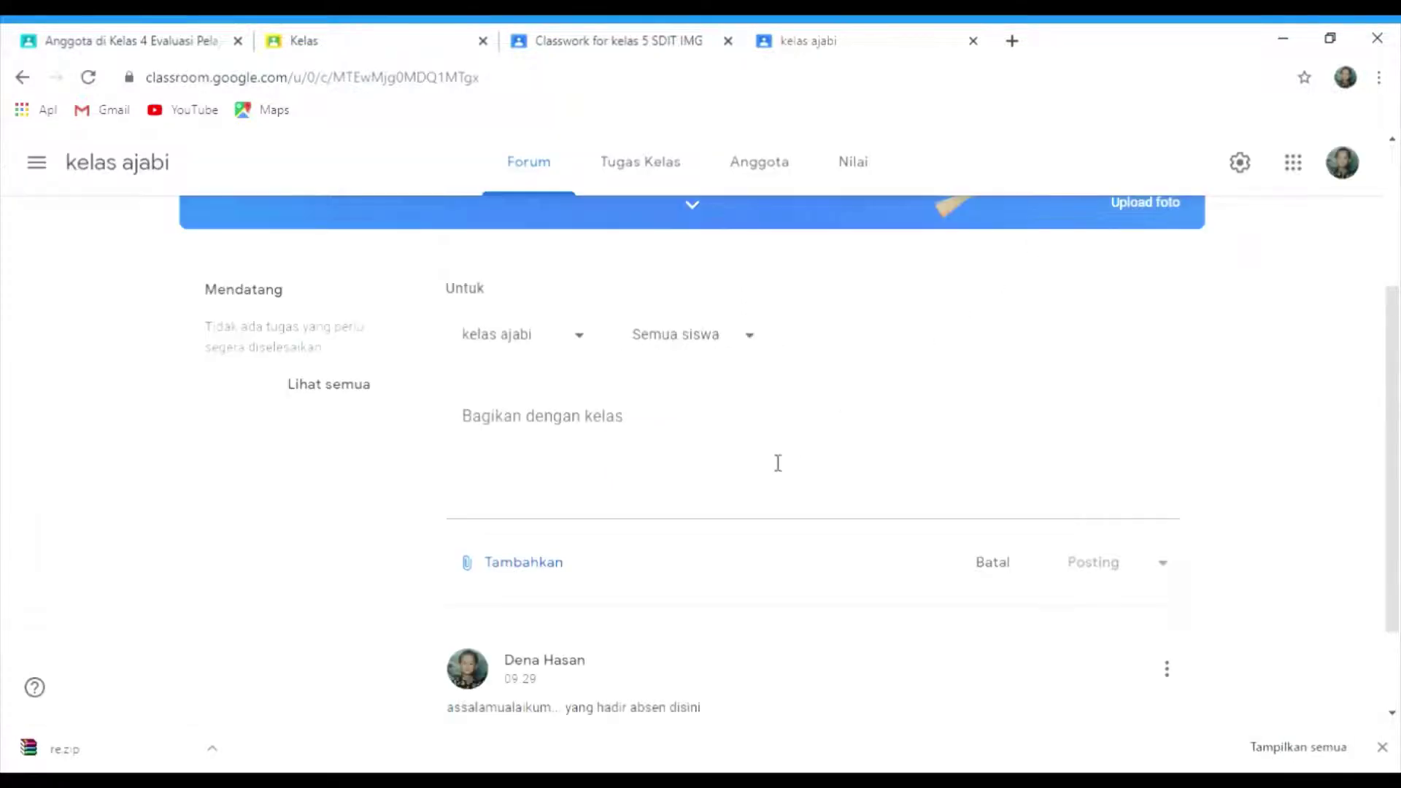
{"action": "left_click", "coordinate": [540, 567]}
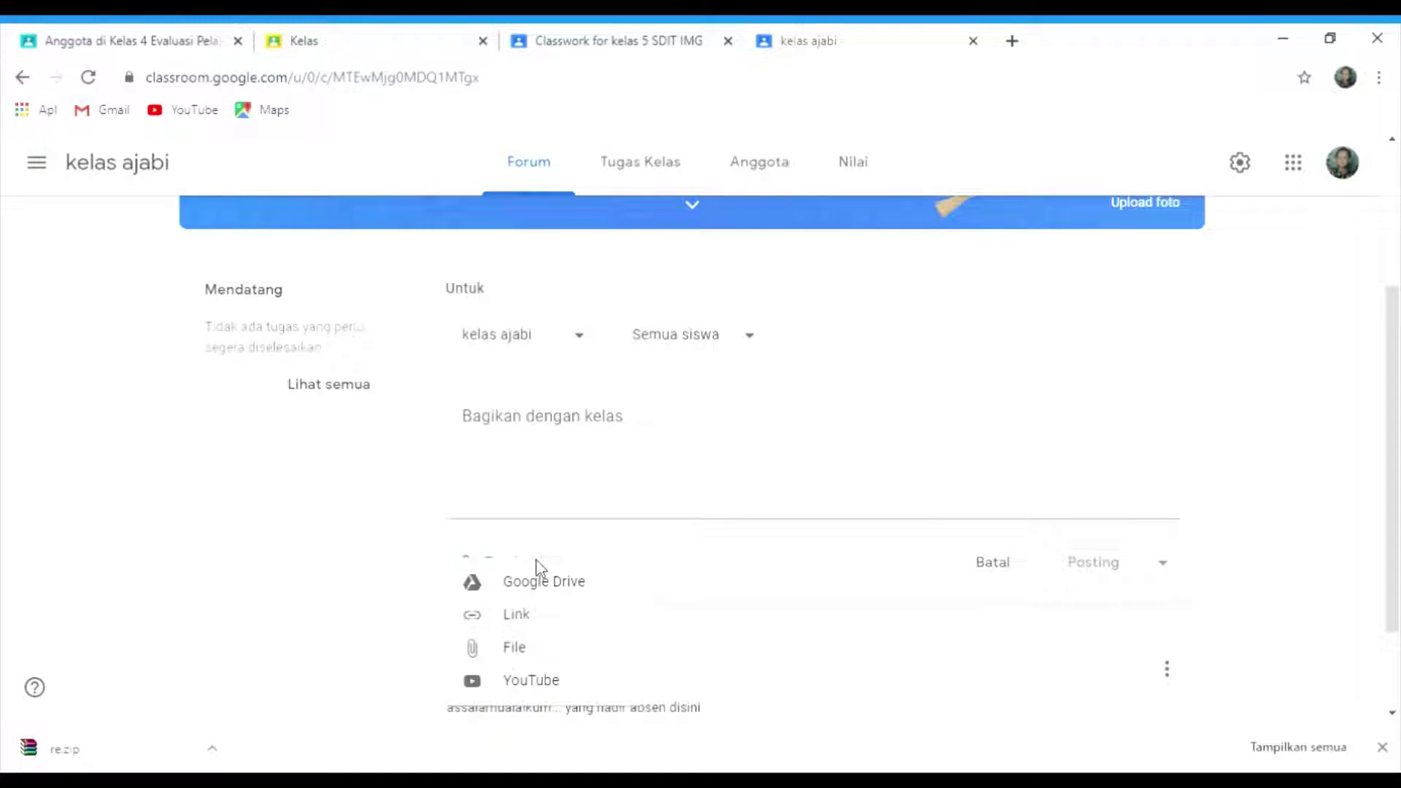
{"action": "left_click", "coordinate": [519, 682]}
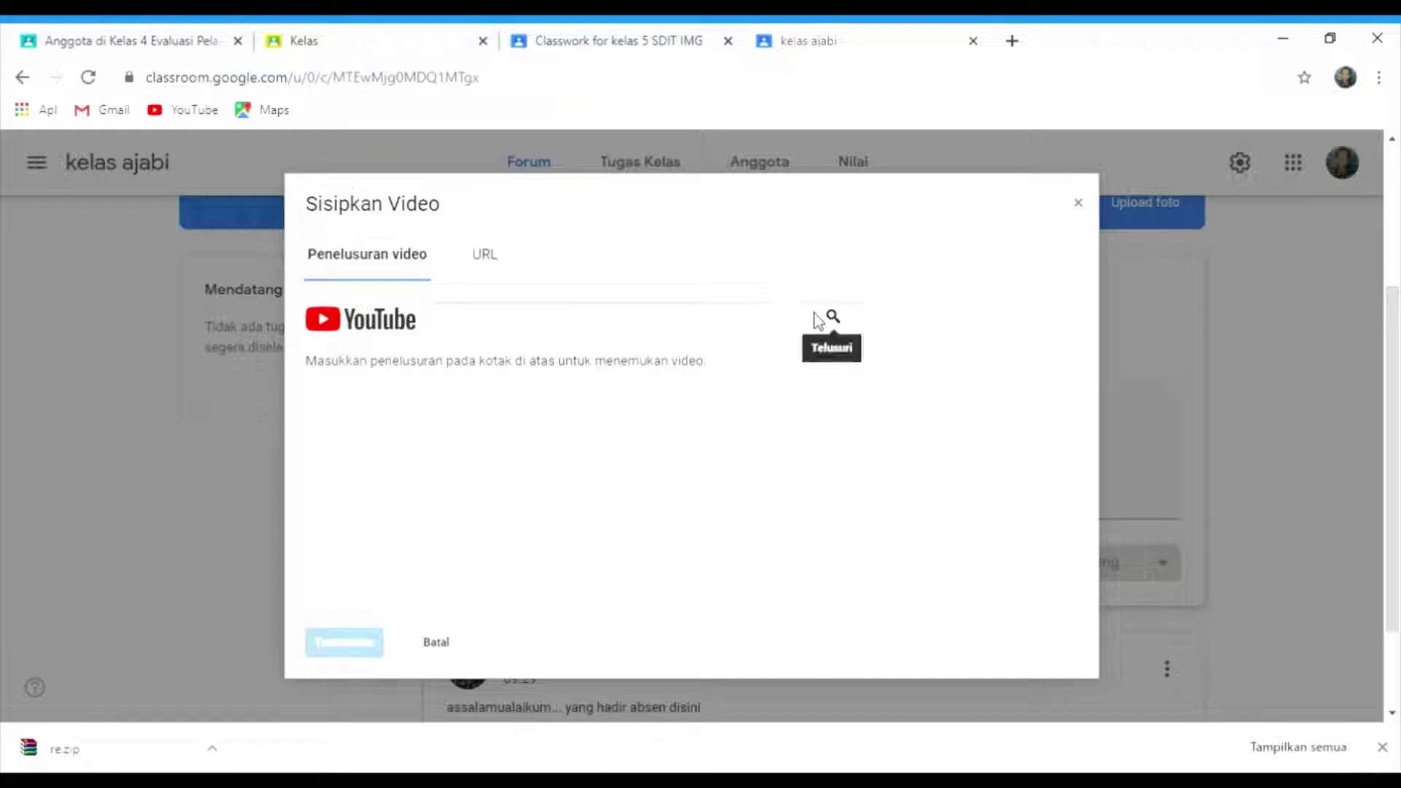
{"action": "left_click", "coordinate": [1077, 204]}
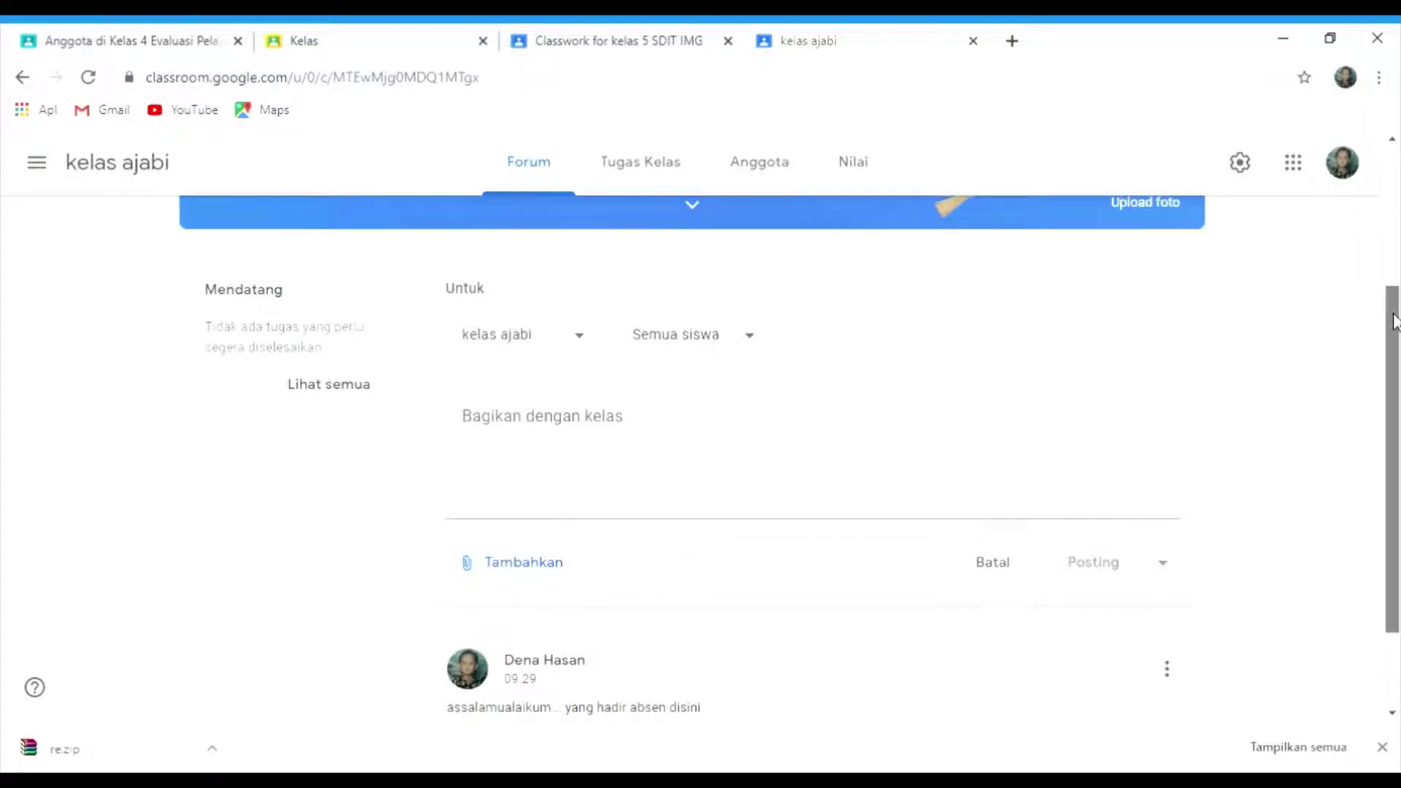
{"action": "left_click_drag", "start_coordinate": [1394, 319], "coordinate": [1383, 278]}
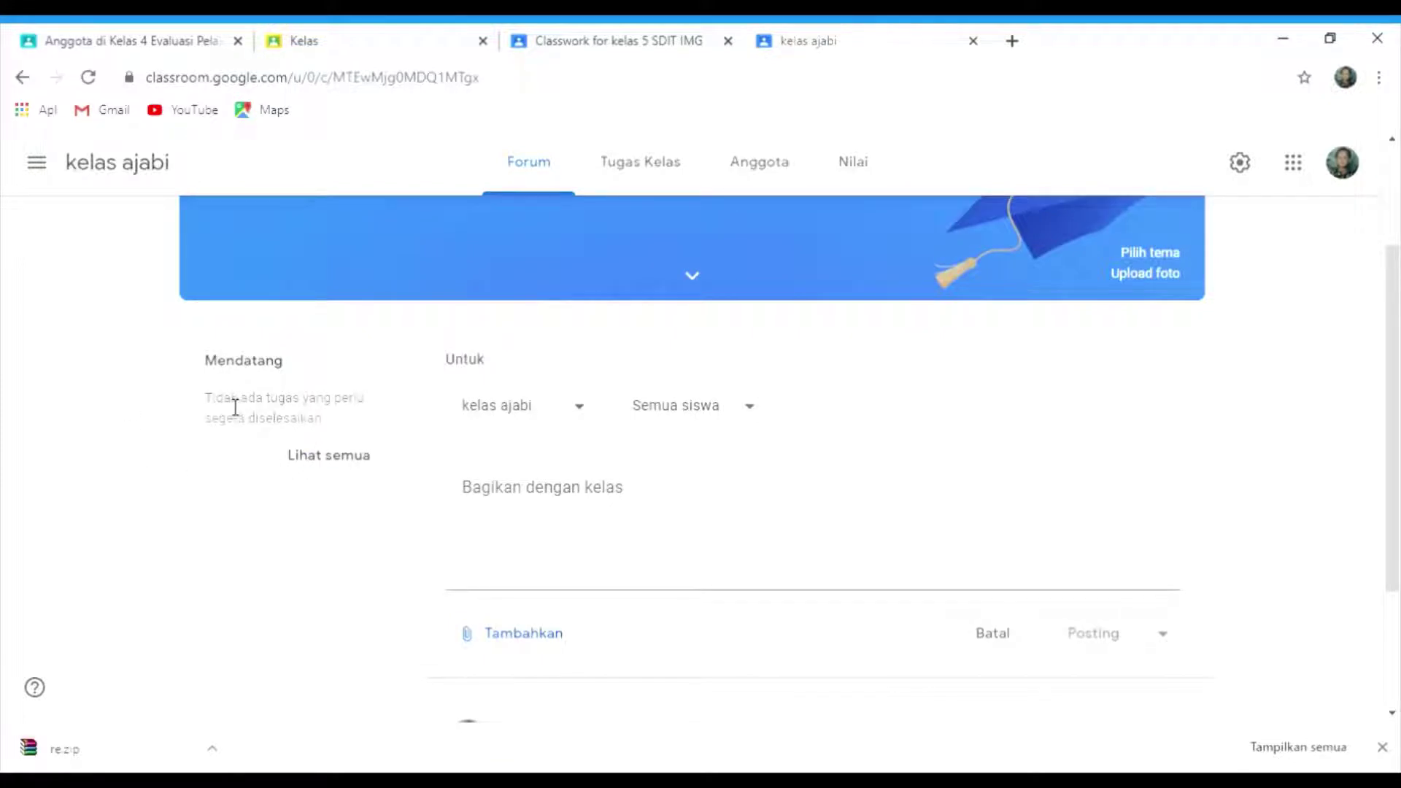
- View all upcoming work via Lihat semua, then switch to the Tugas Kelas page
{"action": "left_click", "coordinate": [315, 463]}
{"action": "left_click", "coordinate": [661, 170]}
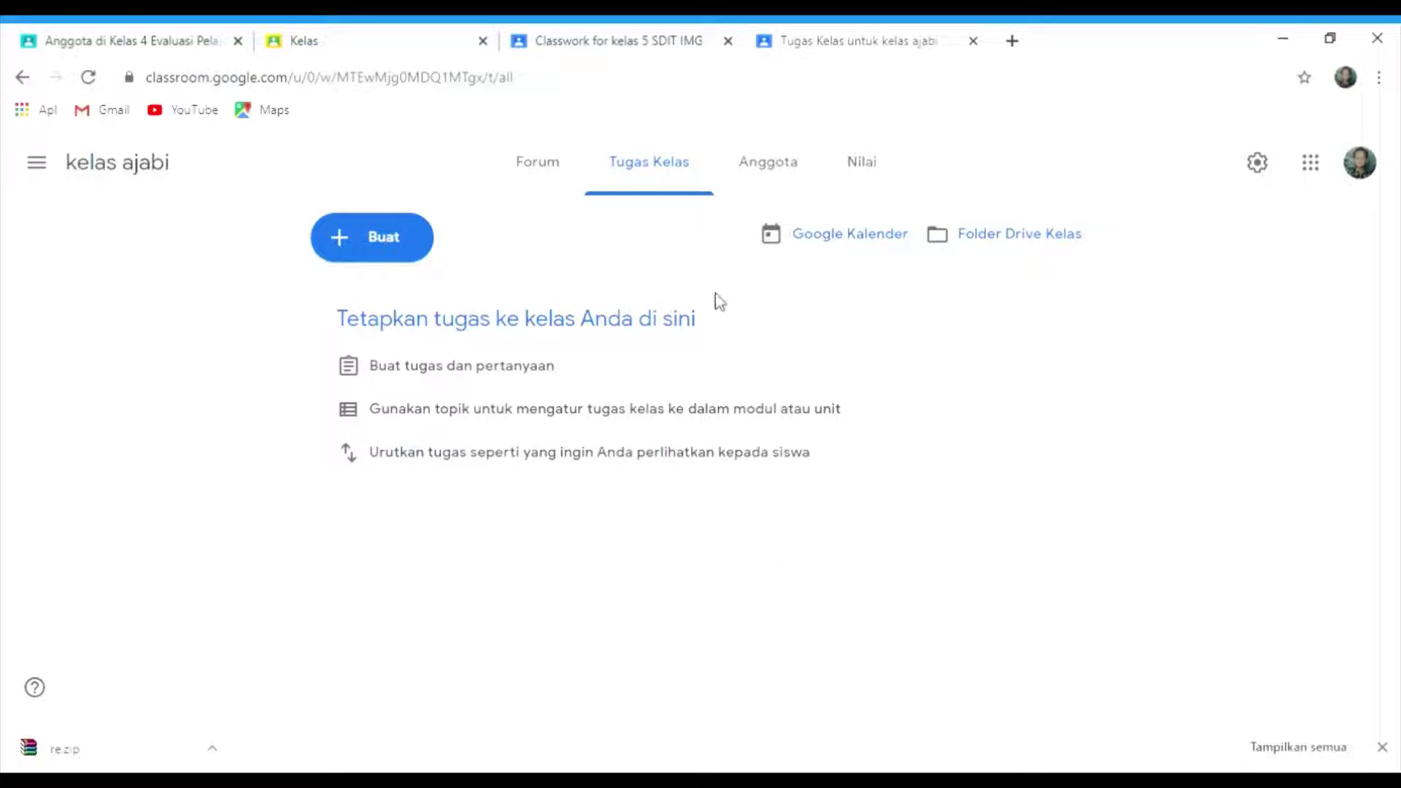
- Go to the Anggota members page and open the invite-teacher dialog beside Guru
{"action": "left_click", "coordinate": [794, 162]}
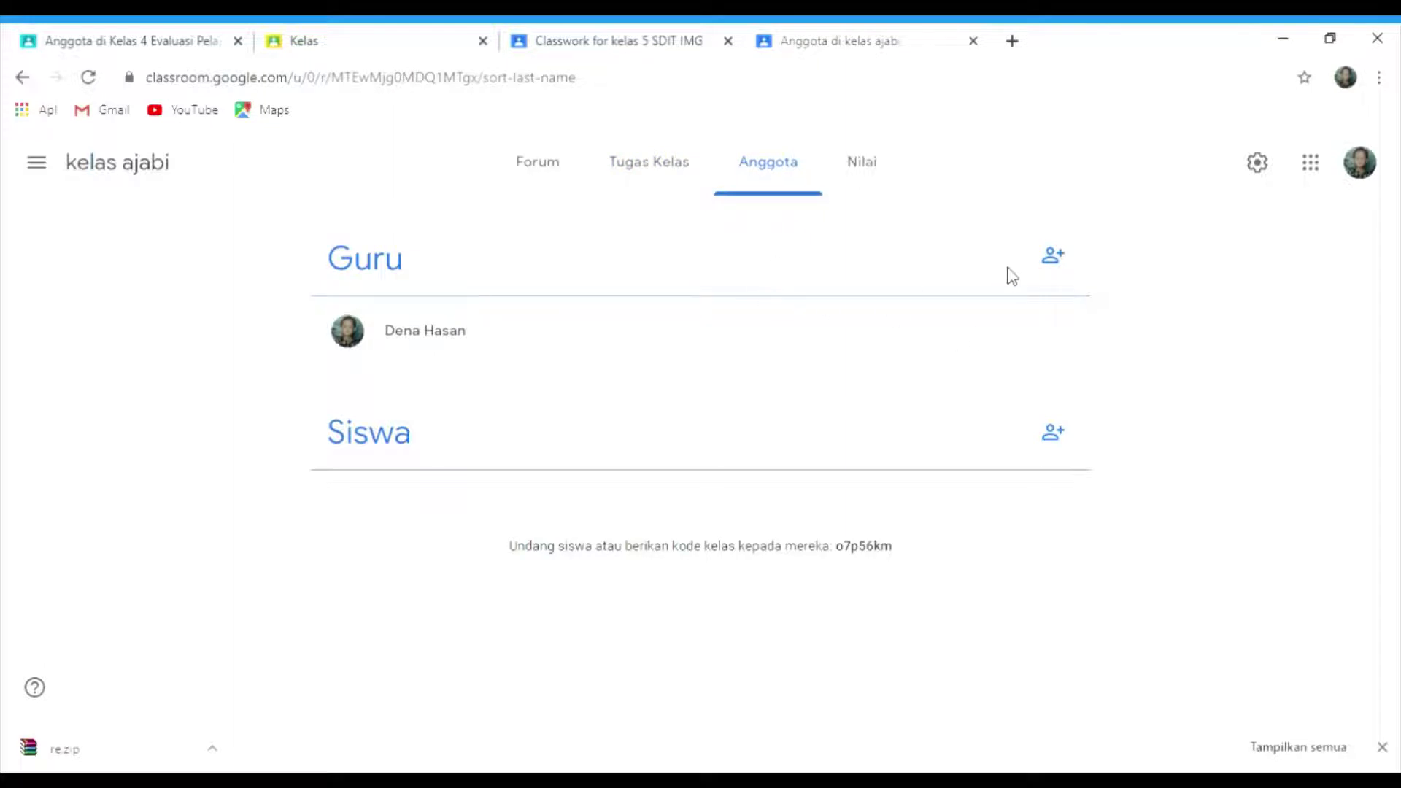
{"action": "left_click", "coordinate": [1055, 258]}
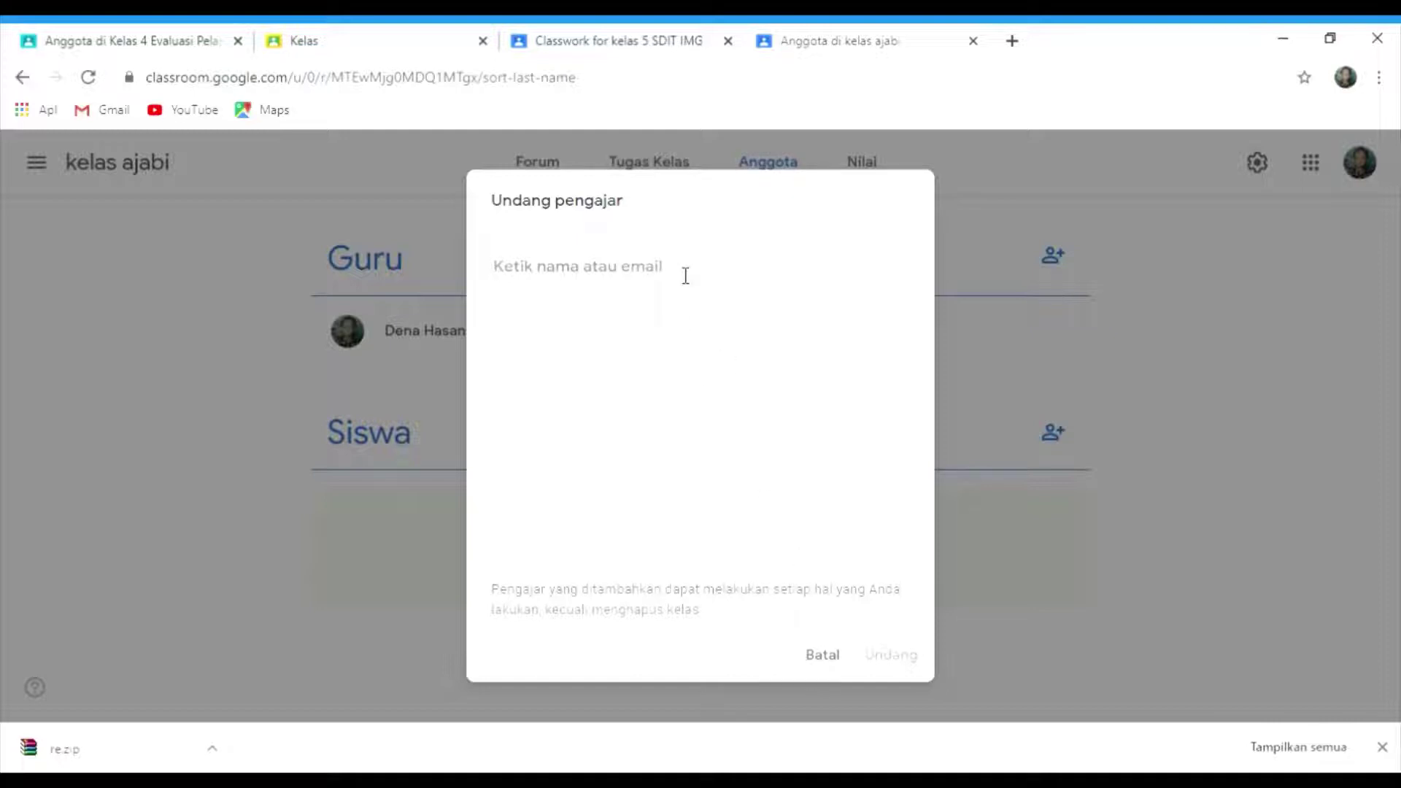
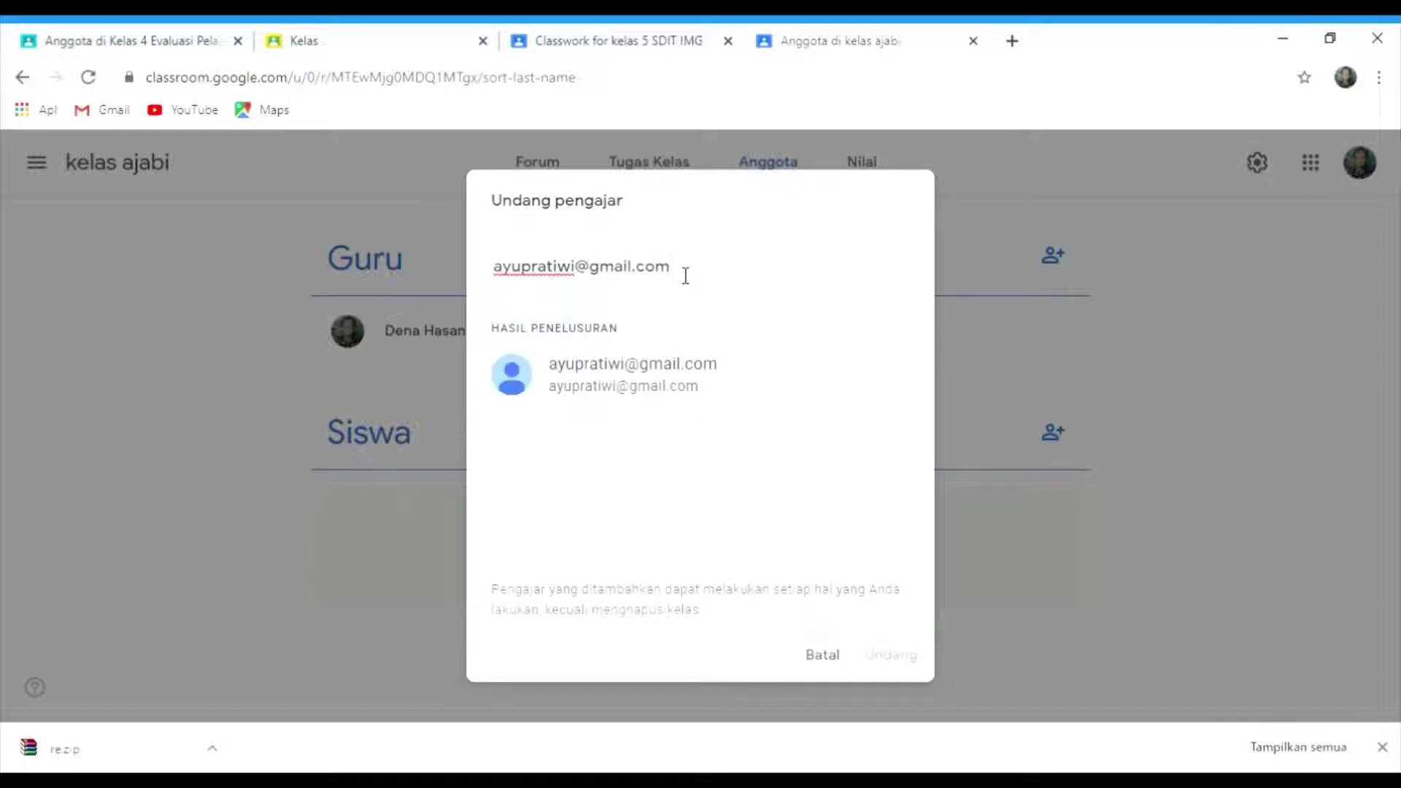
- Invite a co-teacher by entering their Gmail address, selecting it, and sending the invitation
{"action": "left_click", "coordinate": [650, 392]}
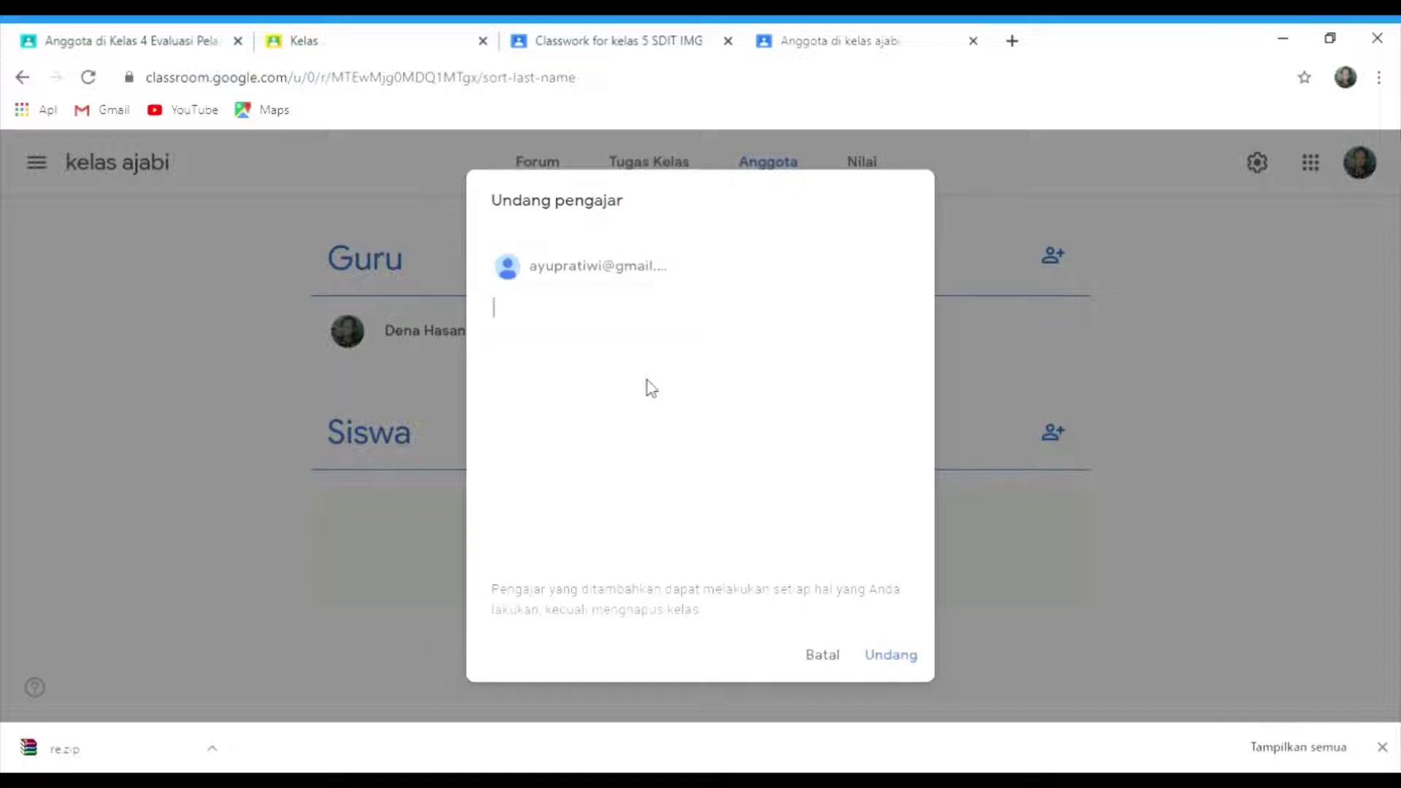
{"action": "left_click", "coordinate": [910, 660]}
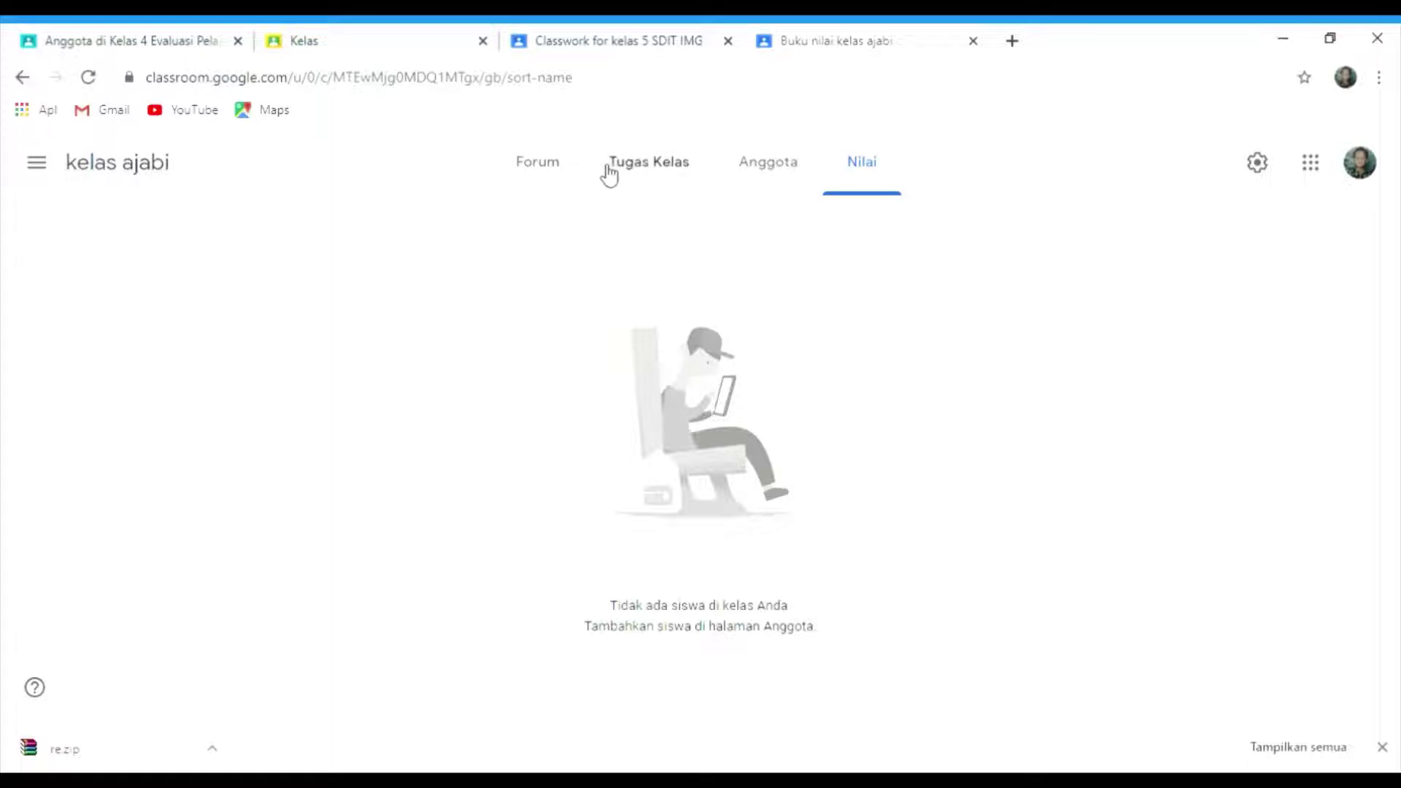
- Return to Tugas Kelas and open the Buat list of new item types
{"action": "left_click", "coordinate": [619, 174]}
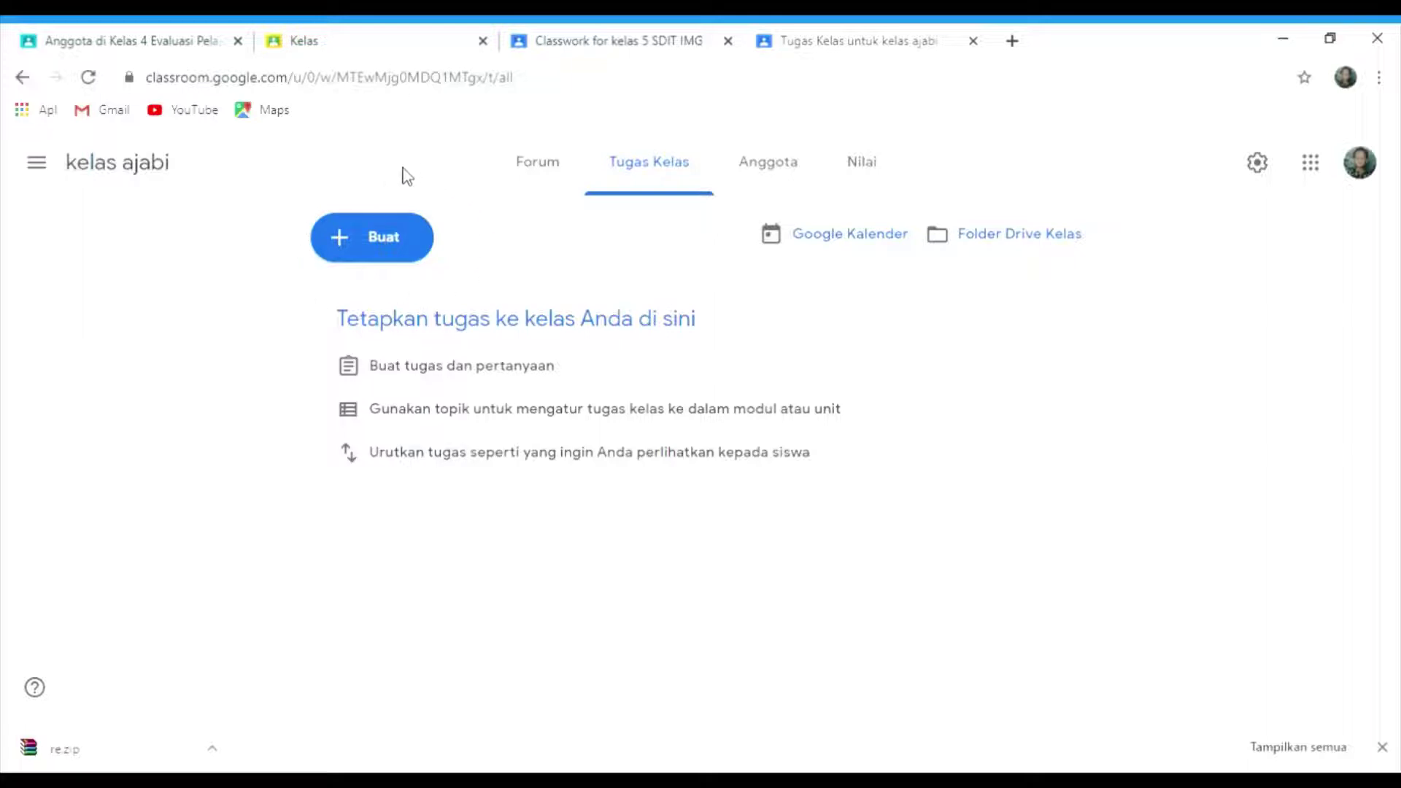
{"action": "left_click", "coordinate": [350, 242]}
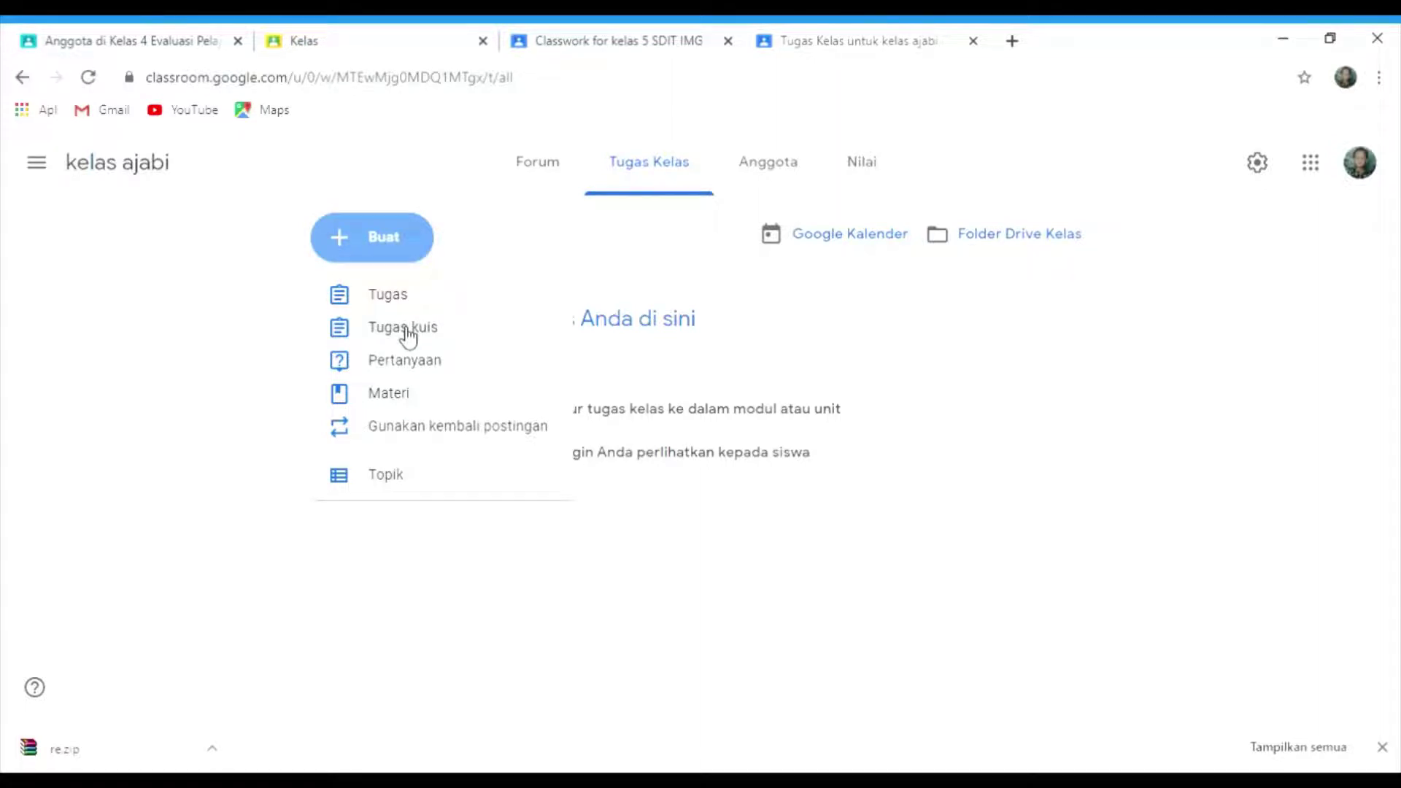
- Create a Tugas kuis titled 'matematika' and open its attached Blank Quiz form
{"action": "left_click", "coordinate": [407, 335]}
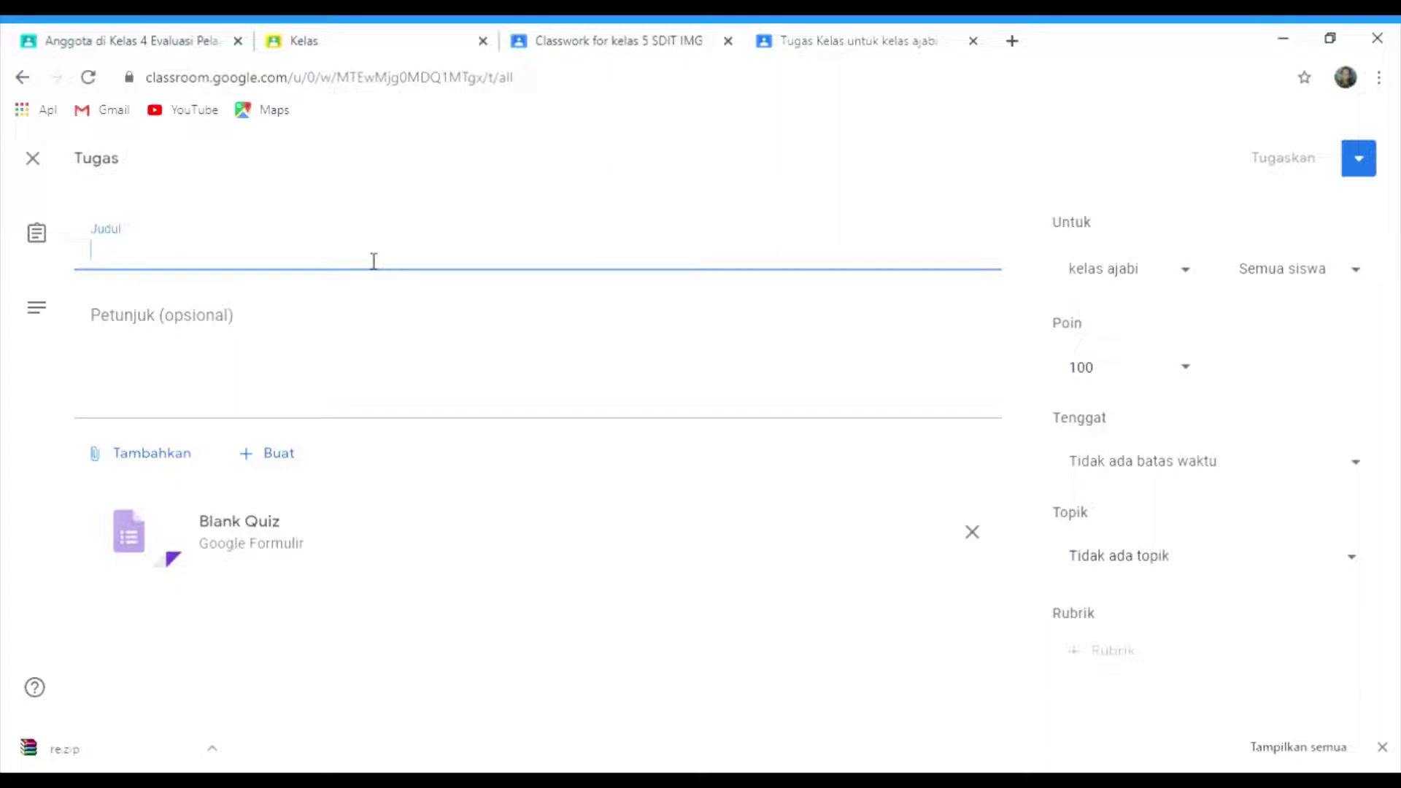
{"action": "type", "text": "mate"}
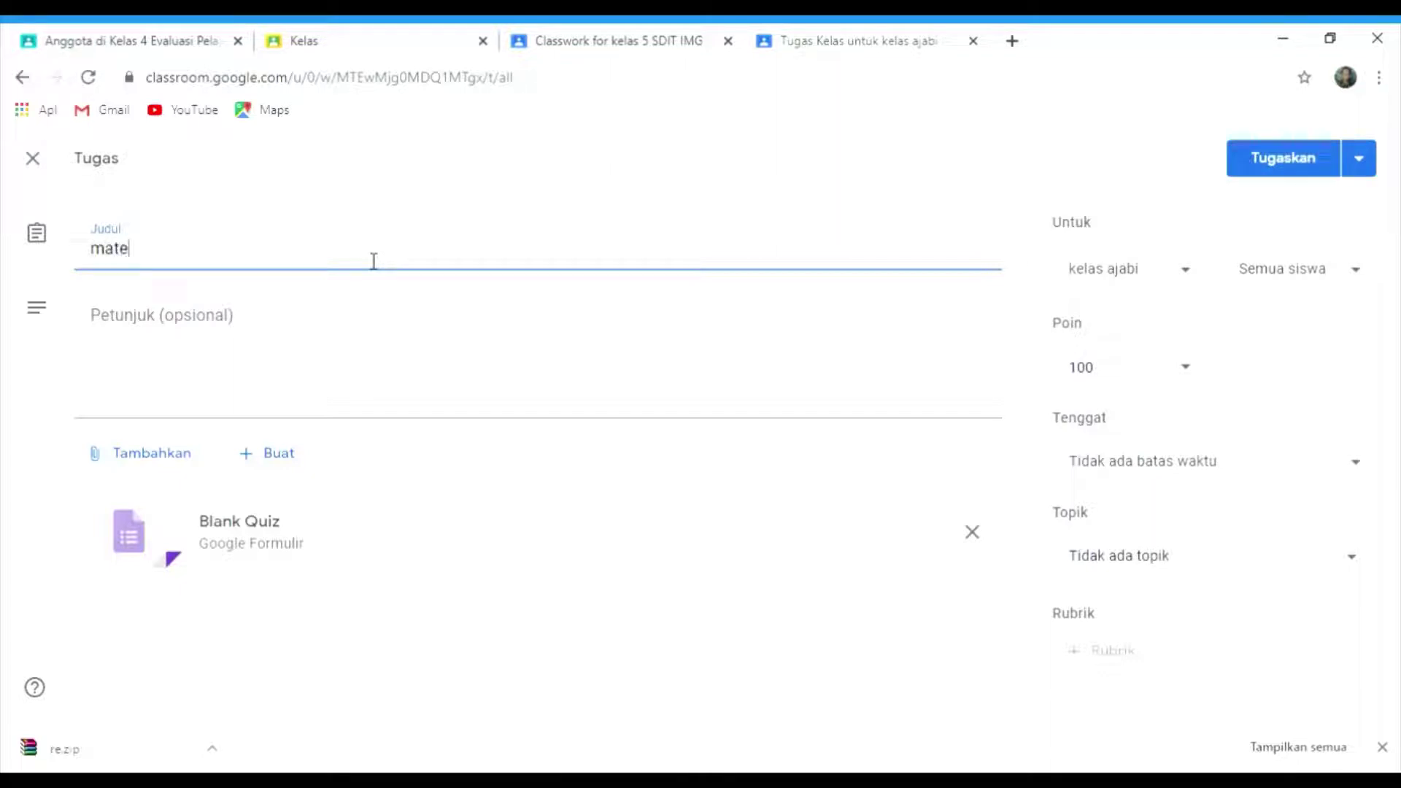
{"action": "type", "text": "MATIKA"}
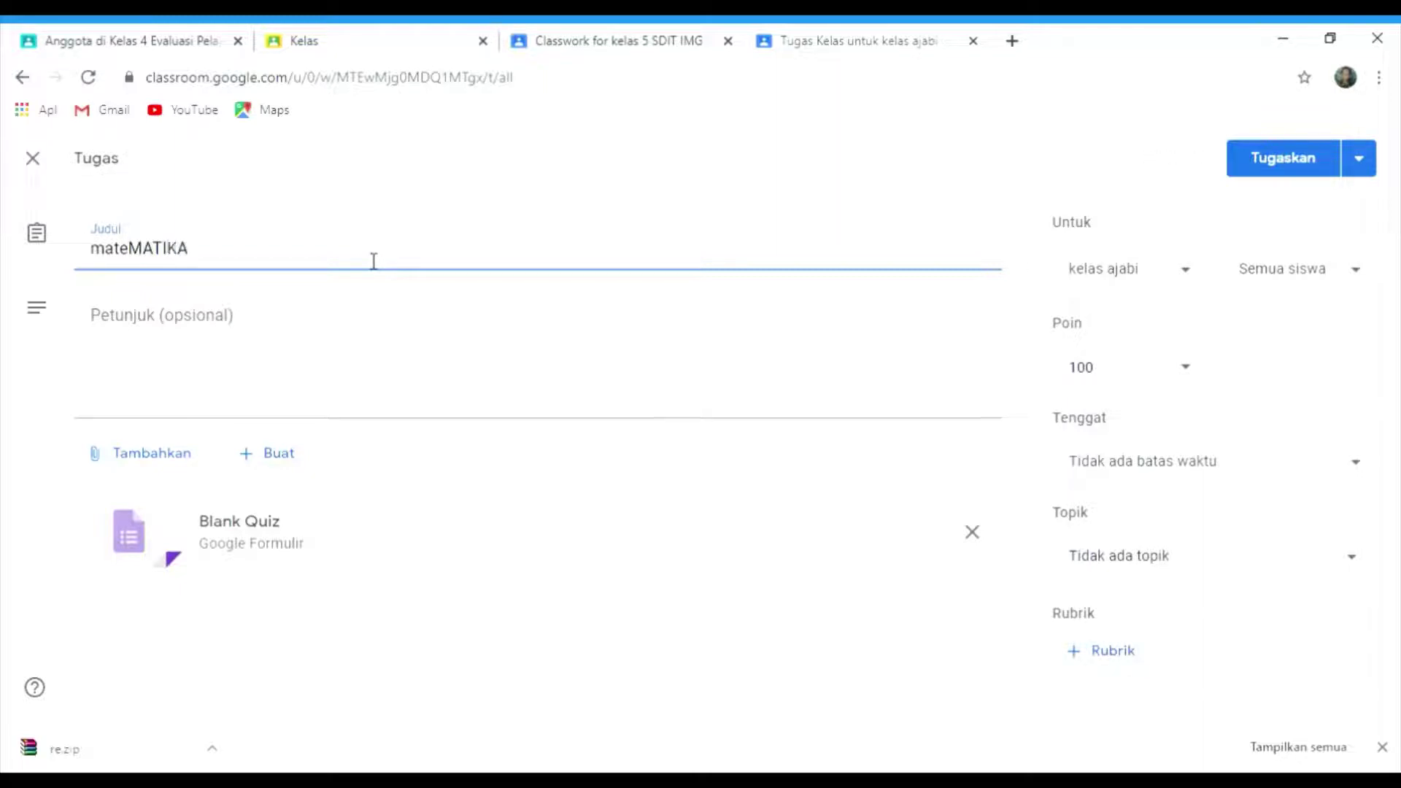
{"action": "key", "text": "BackSpace"}
{"action": "key", "text": "BackSpace"}
{"action": "key", "text": "BackSpace"}
{"action": "key", "text": "BackSpace"}
{"action": "key", "text": "BackSpace"}
{"action": "key", "text": "BackSpace"}
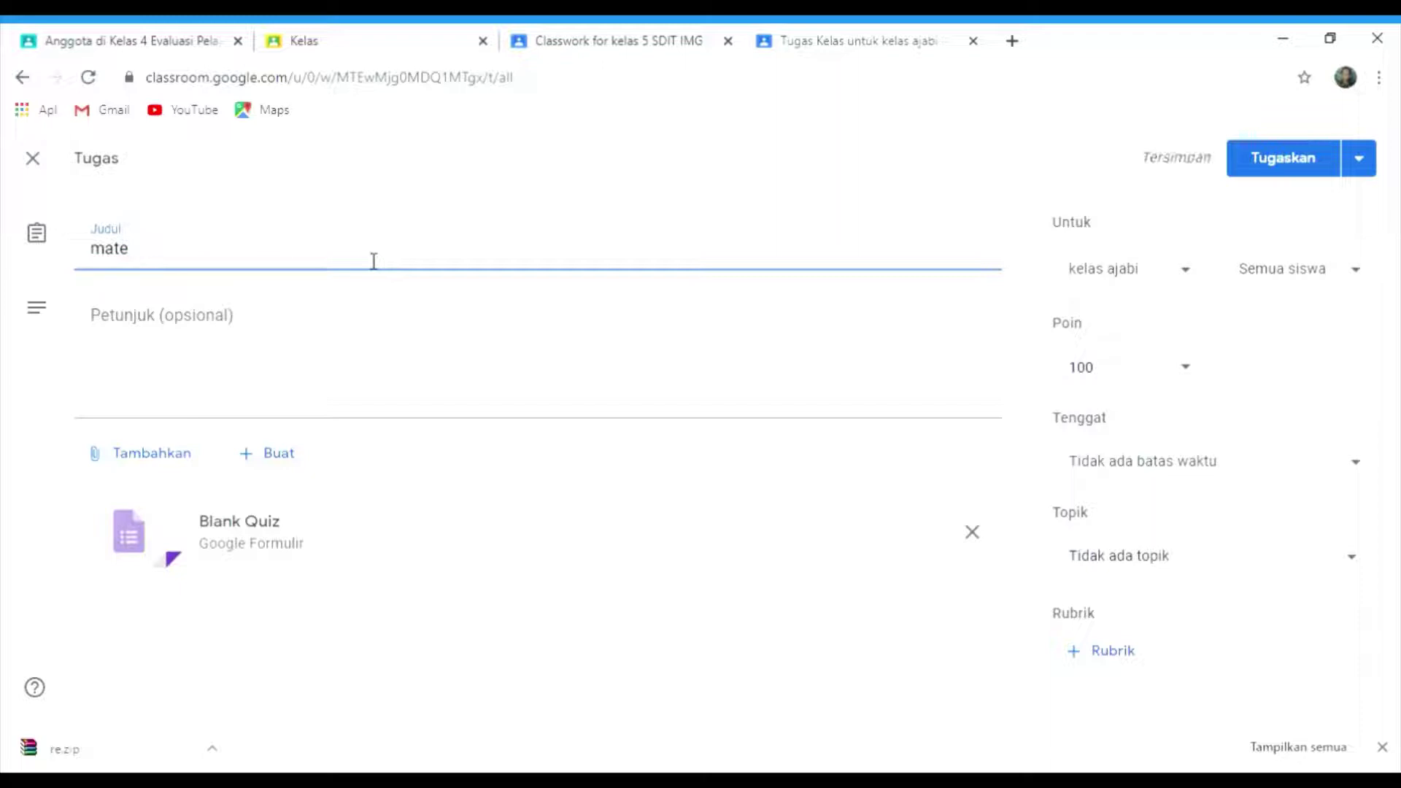
{"action": "type", "text": "matika"}
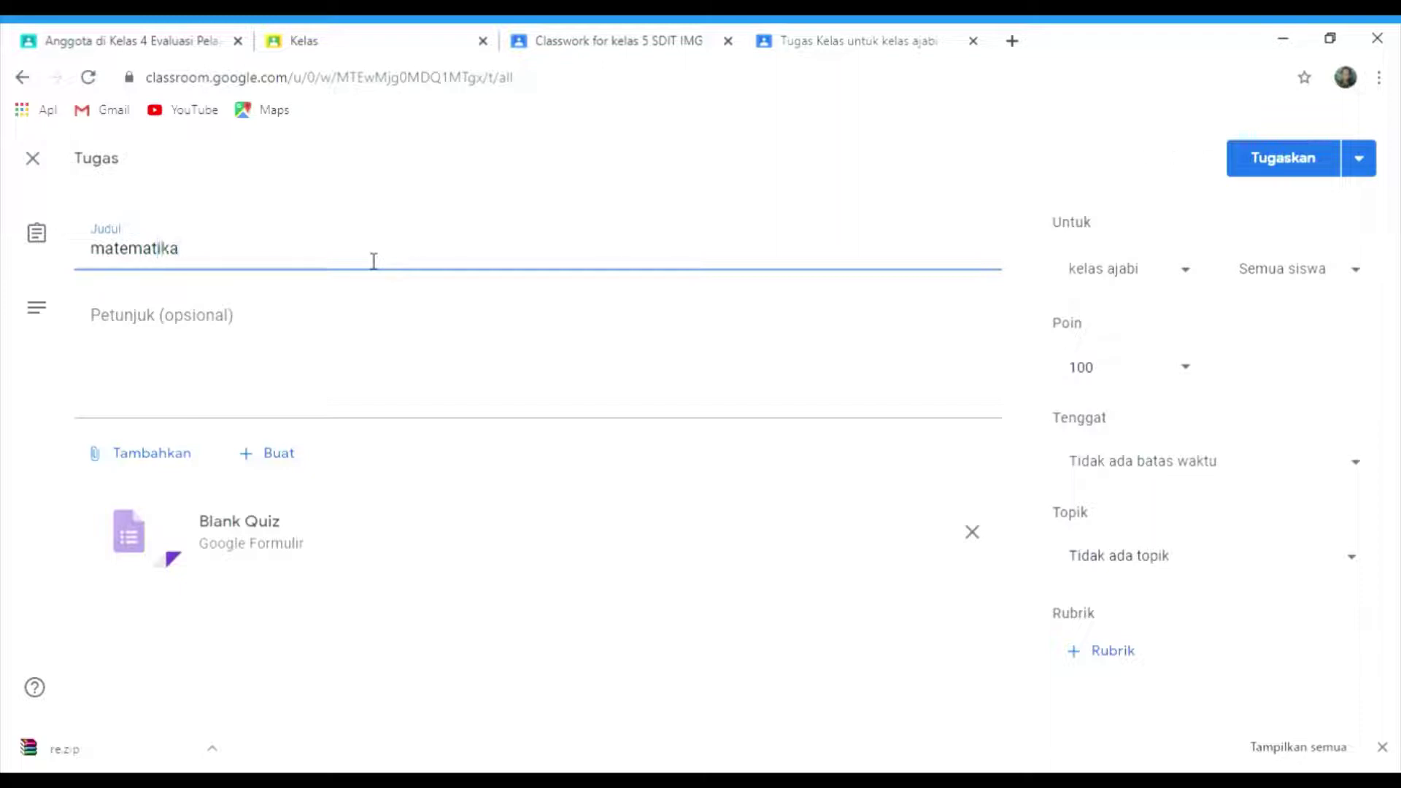
{"action": "left_click", "coordinate": [234, 337]}
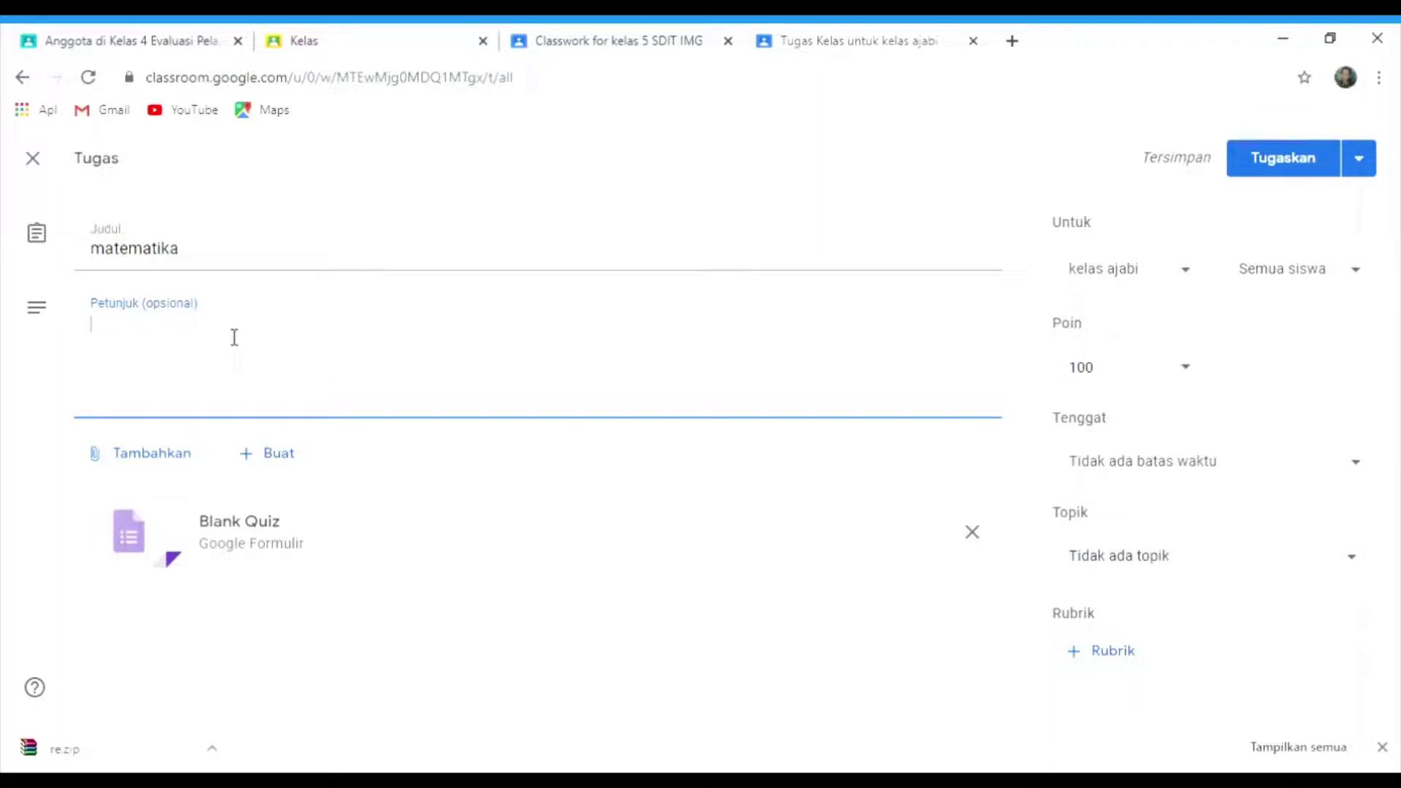
{"action": "left_click", "coordinate": [257, 531]}
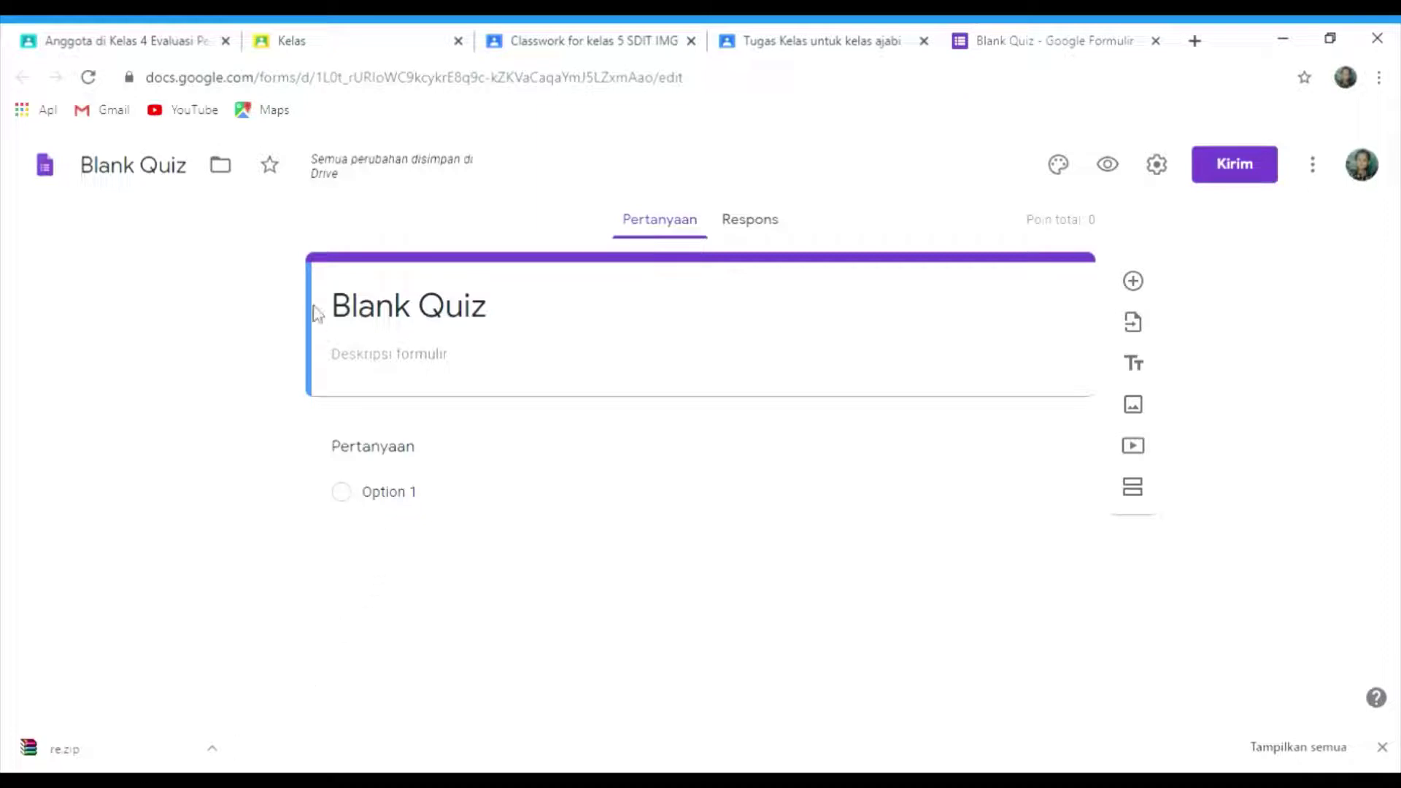
- Title the quiz 'matematika' and name its first question 'Nama Lengkap'
{"action": "left_click", "coordinate": [467, 314]}
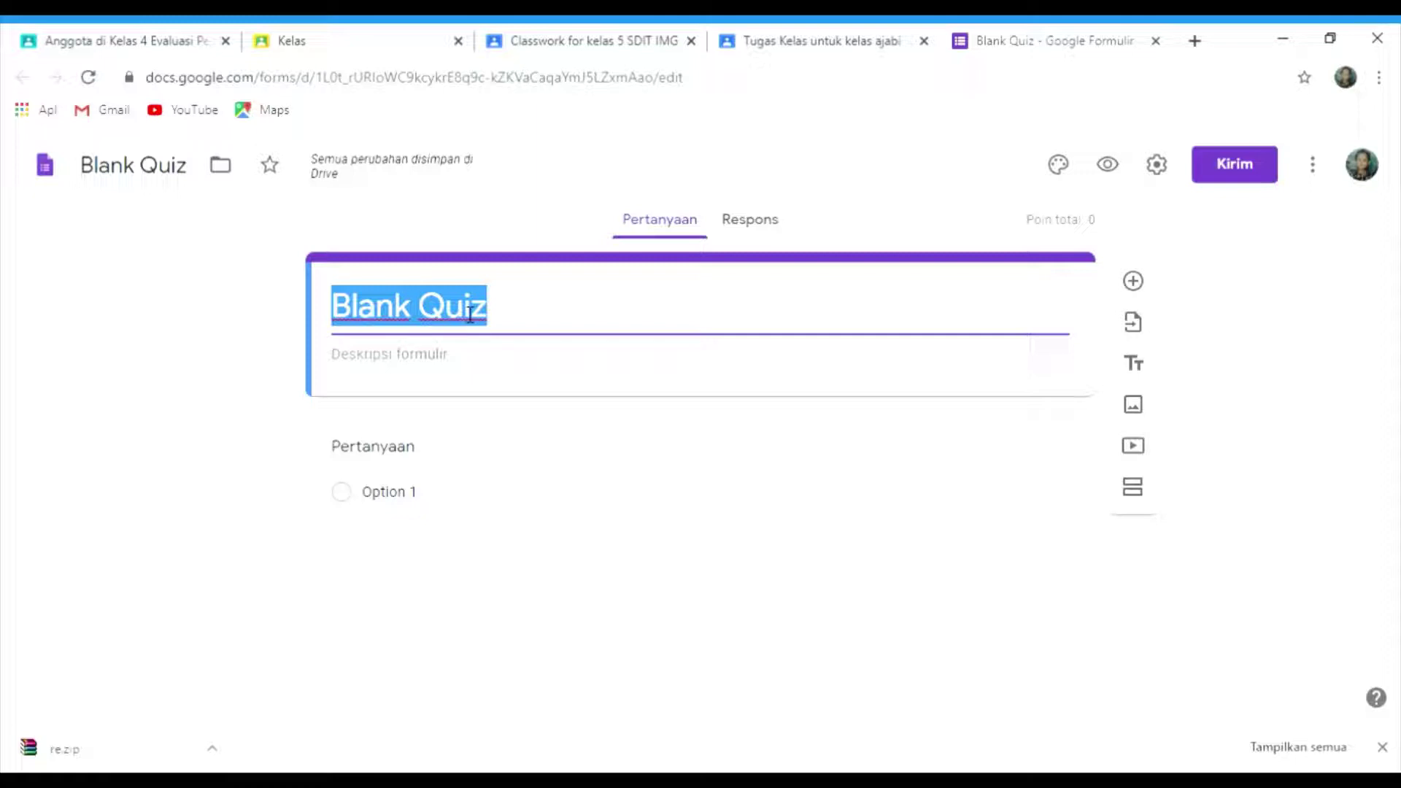
{"action": "type", "text": "matem"}
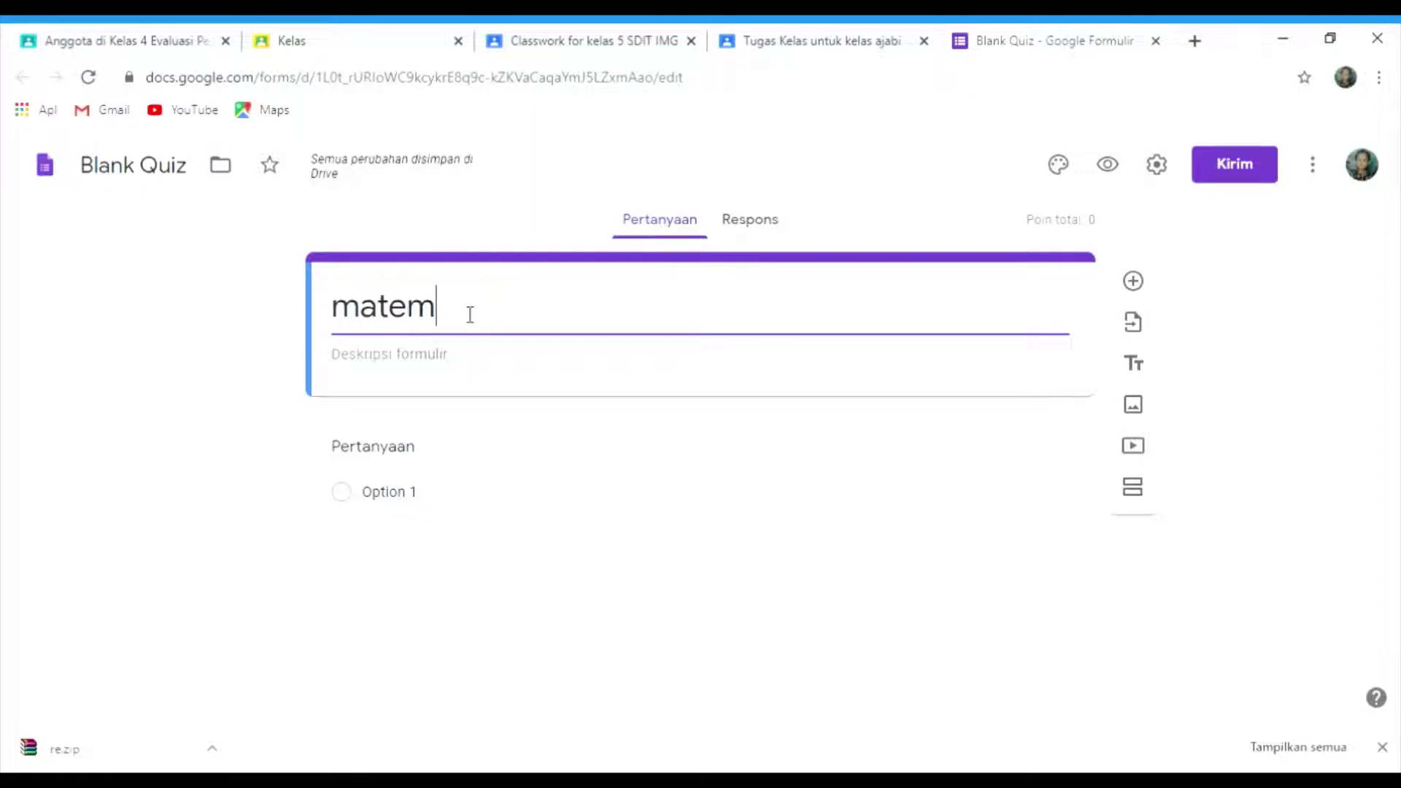
{"action": "type", "text": "atika"}
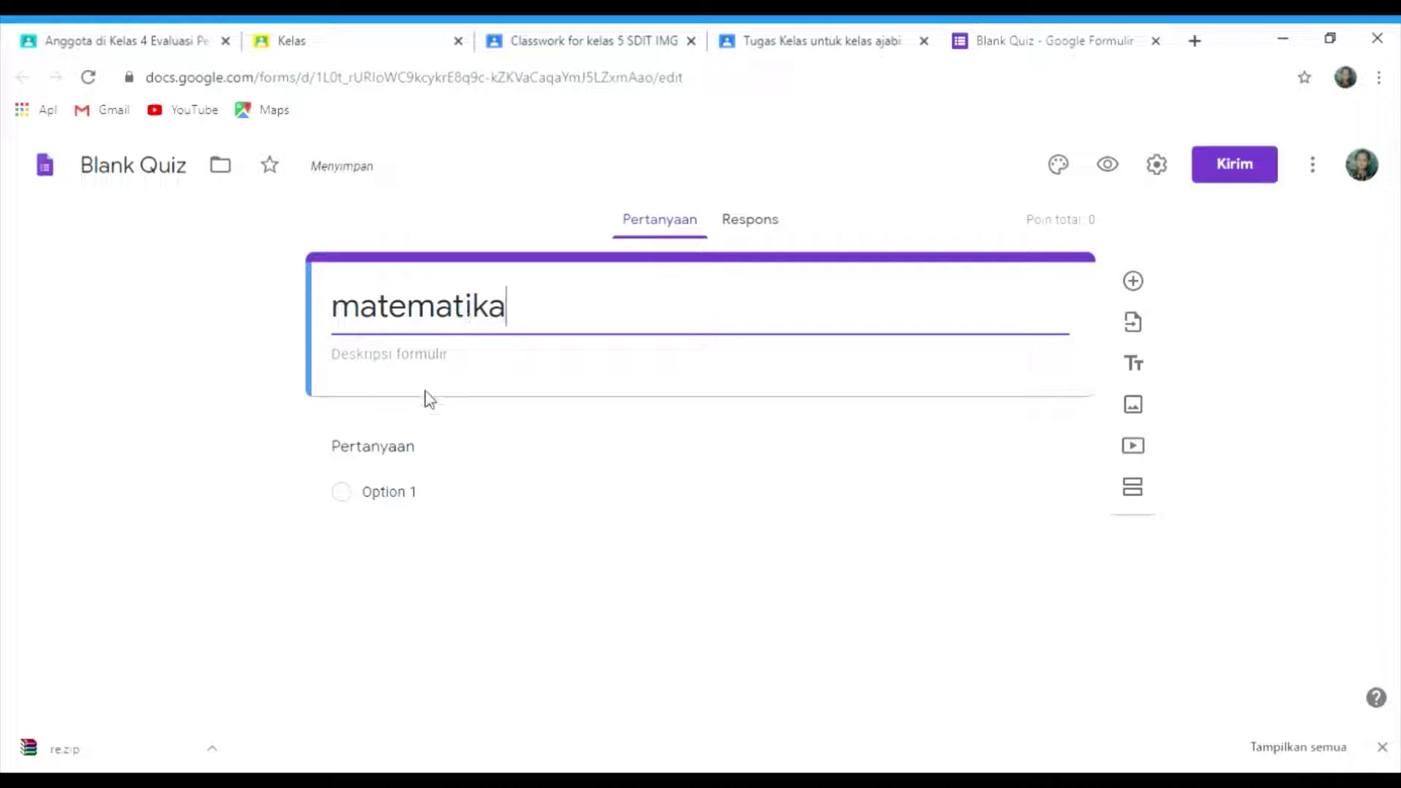
{"action": "left_click", "coordinate": [408, 453]}
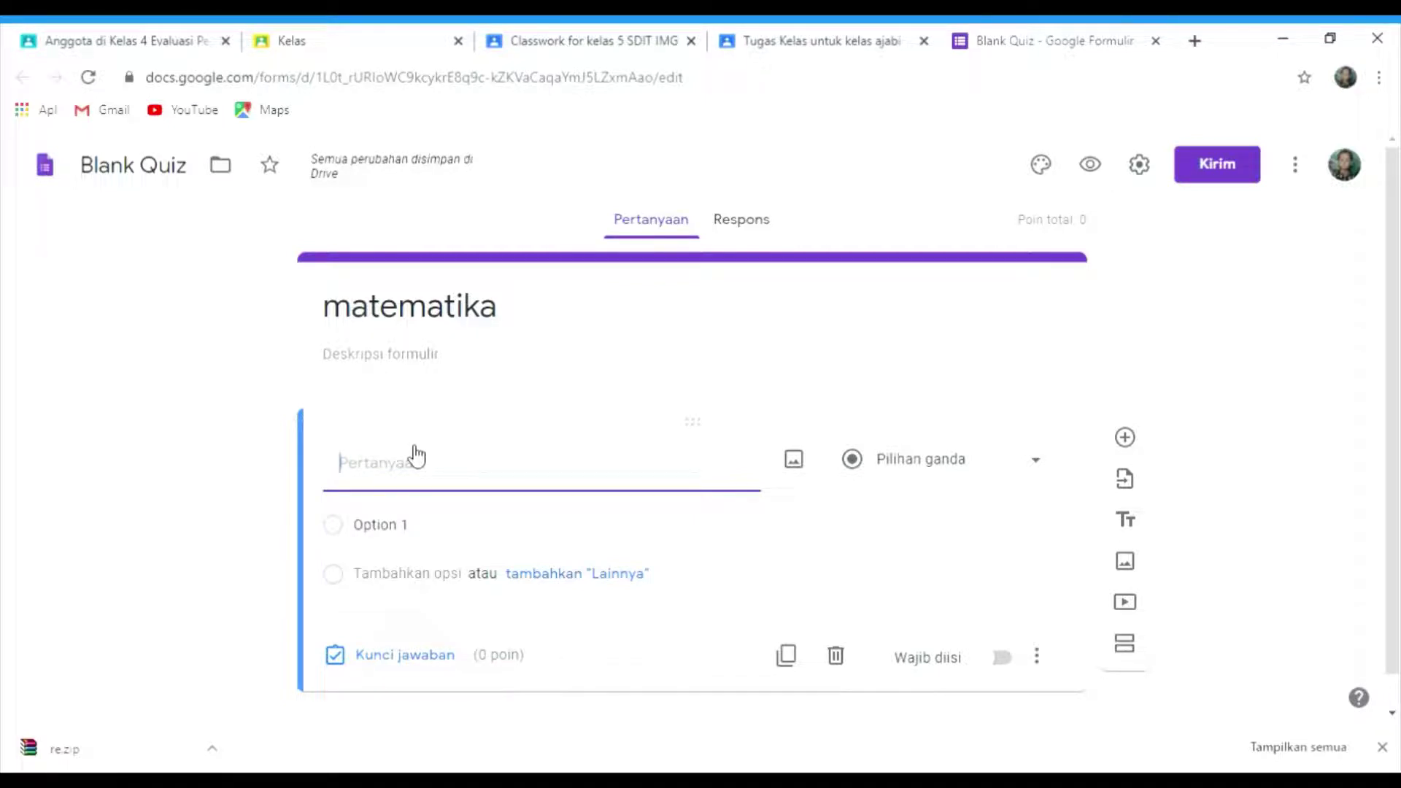
{"action": "type", "text": "nal"}
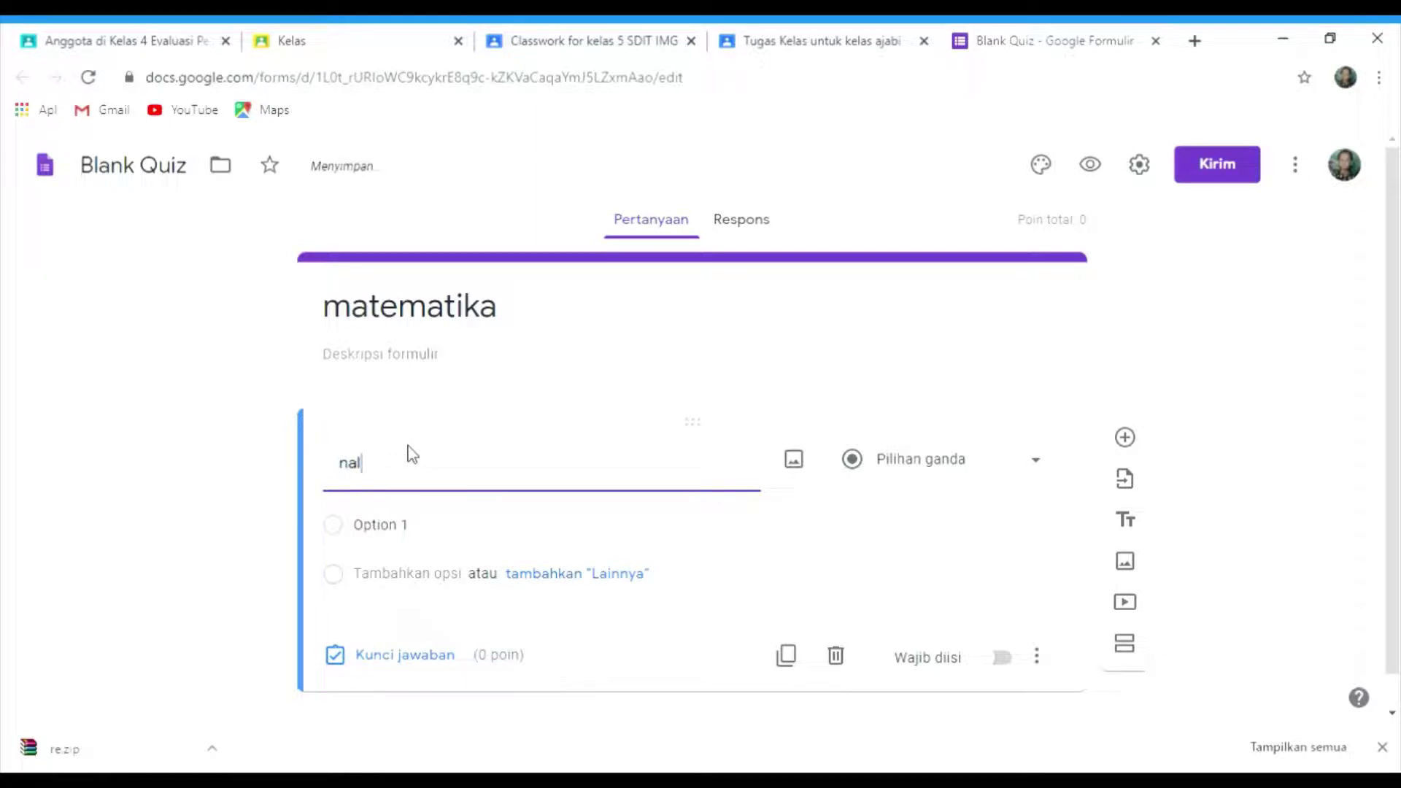
{"action": "key", "text": "BackSpace"}
{"action": "key", "text": "BackSpace"}
{"action": "key", "text": "BackSpace"}
{"action": "type", "text": "Nama Lengkap"}
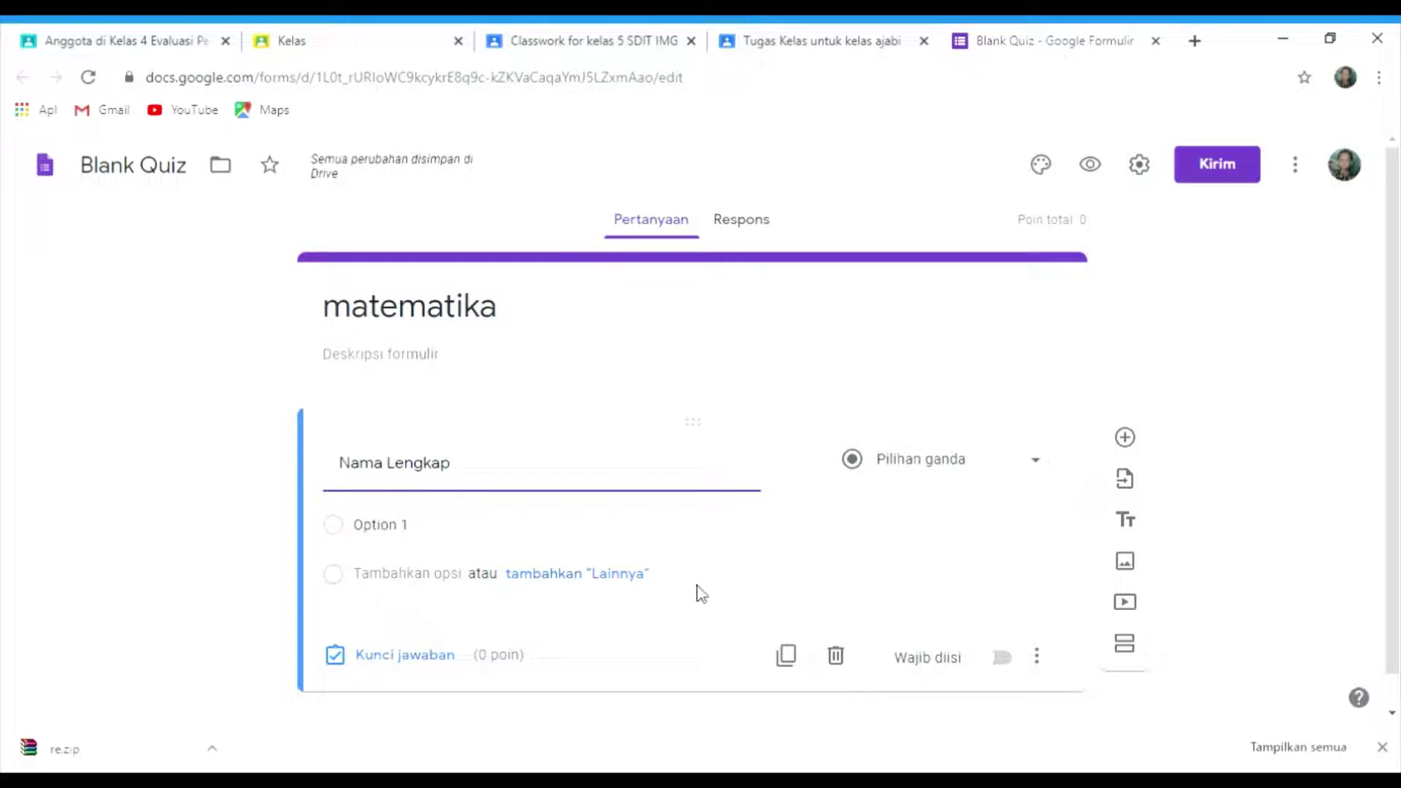
- Switch 'Nama Lengkap' to Jawaban singkat, mark it Wajib diisi, and add a second question
{"action": "left_click", "coordinate": [757, 564]}
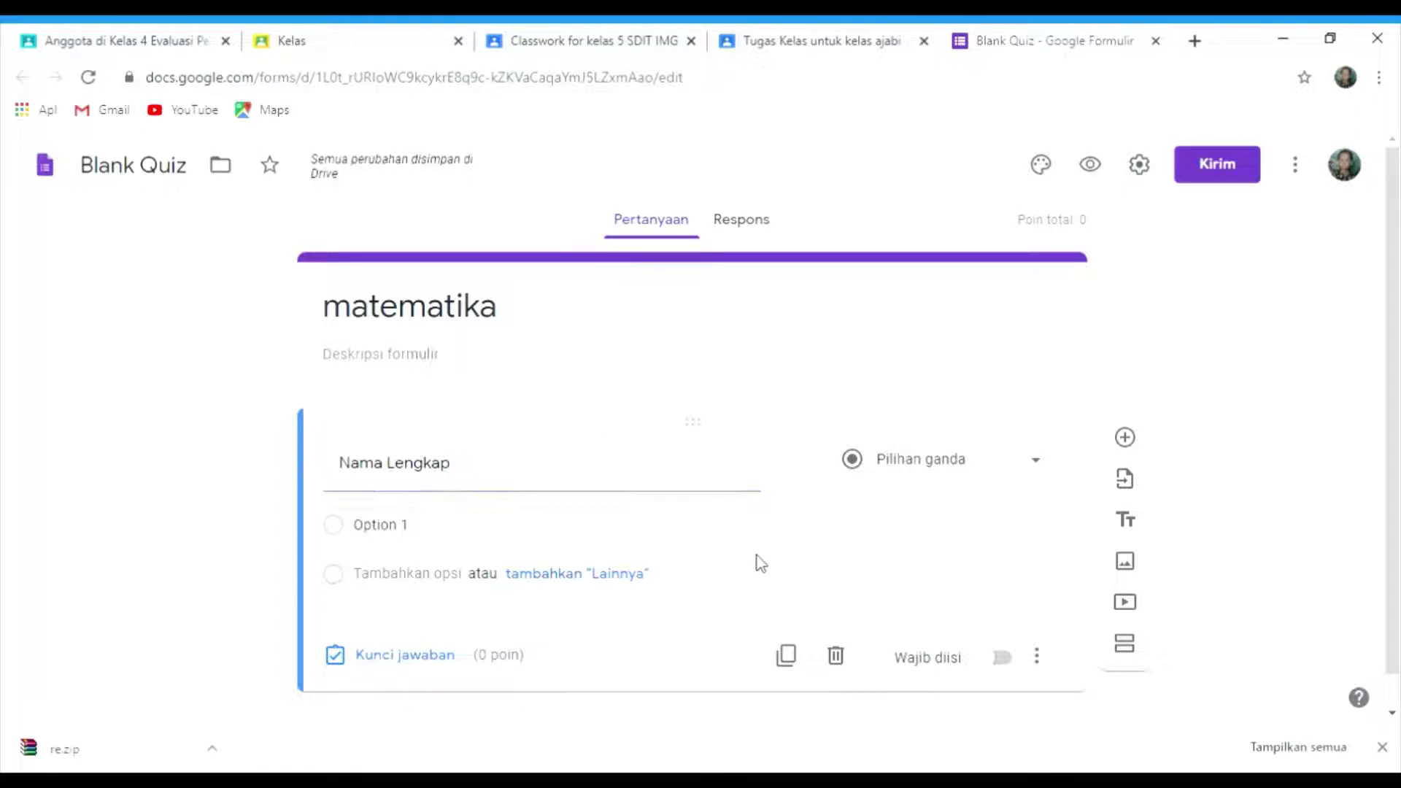
{"action": "left_click", "coordinate": [1031, 469]}
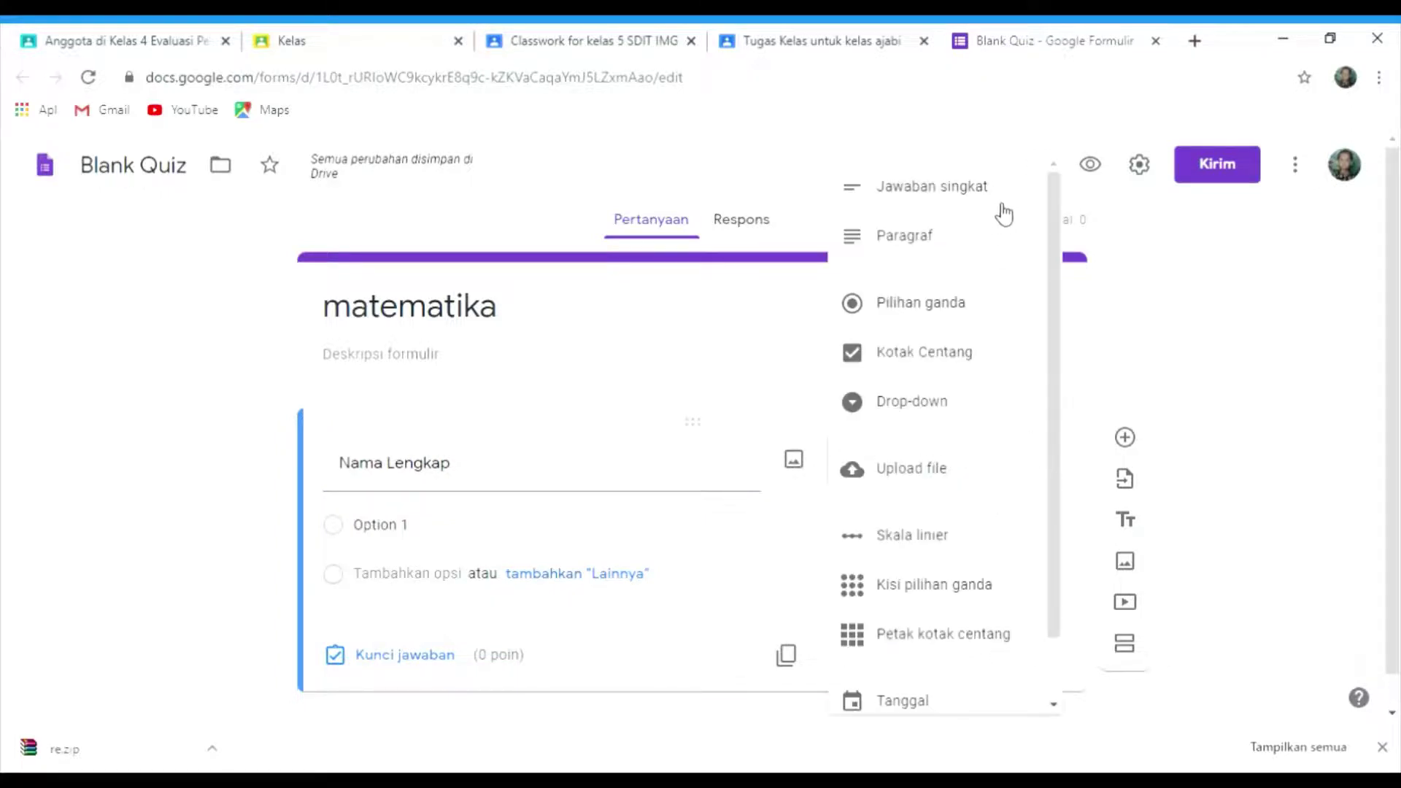
{"action": "left_click", "coordinate": [996, 196]}
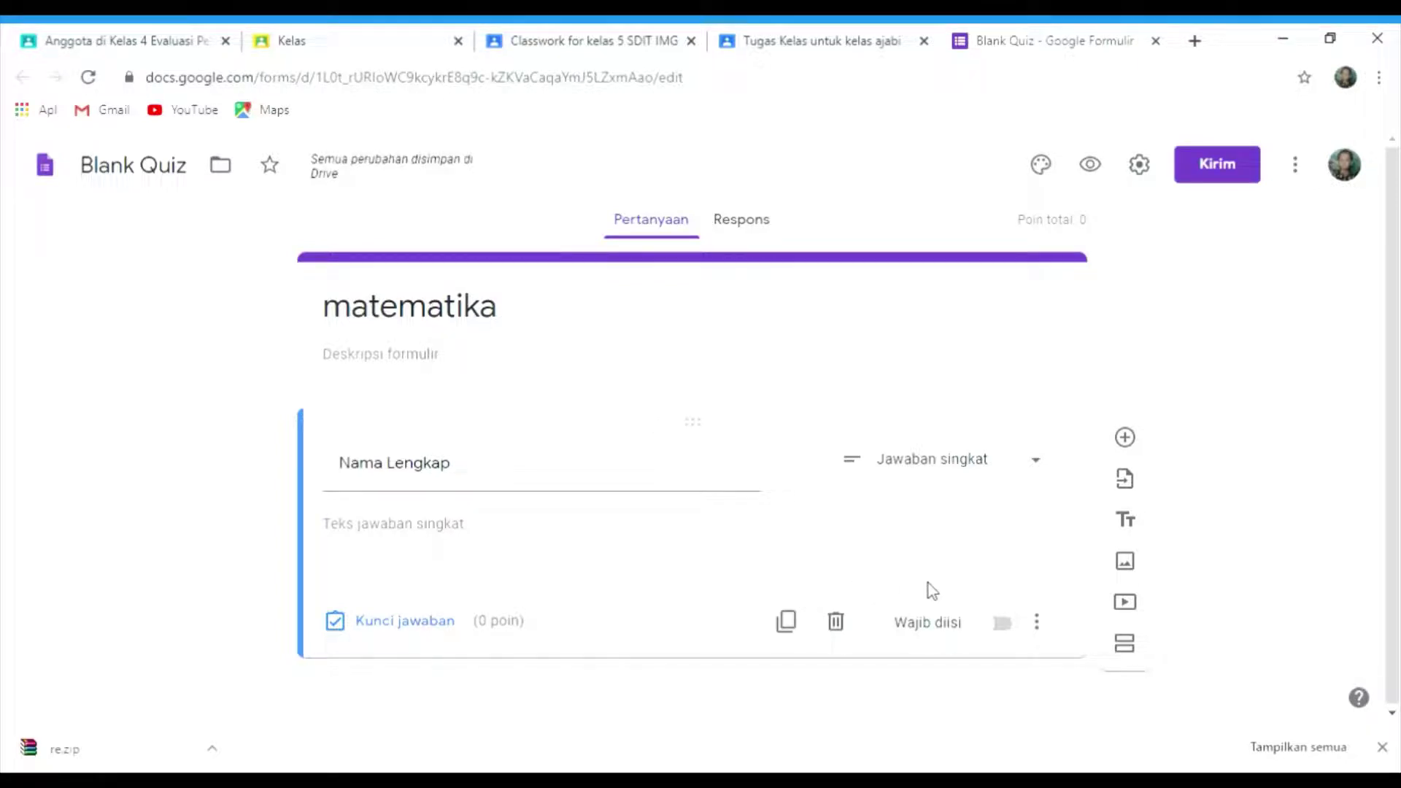
{"action": "left_click", "coordinate": [1004, 624]}
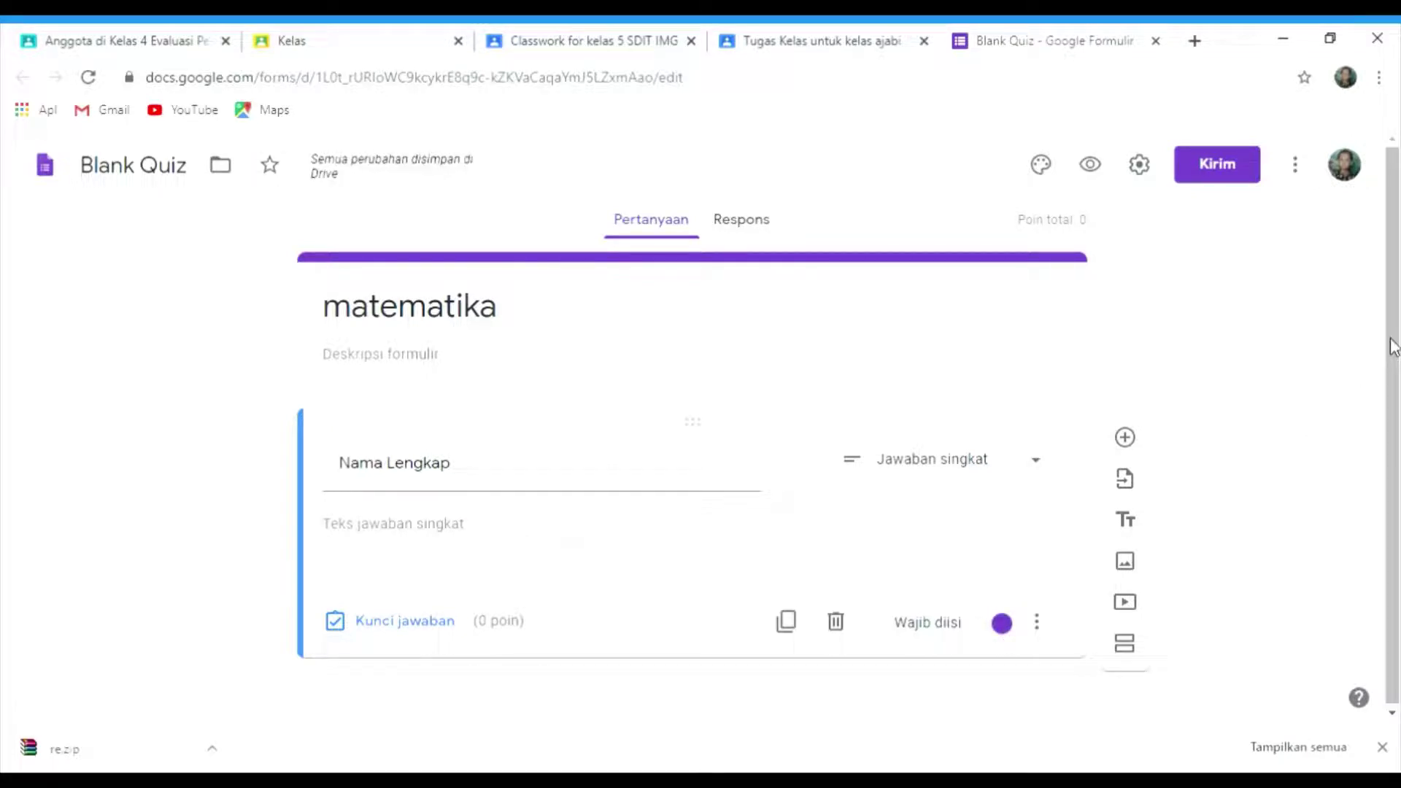
{"action": "left_click", "coordinate": [1125, 439]}
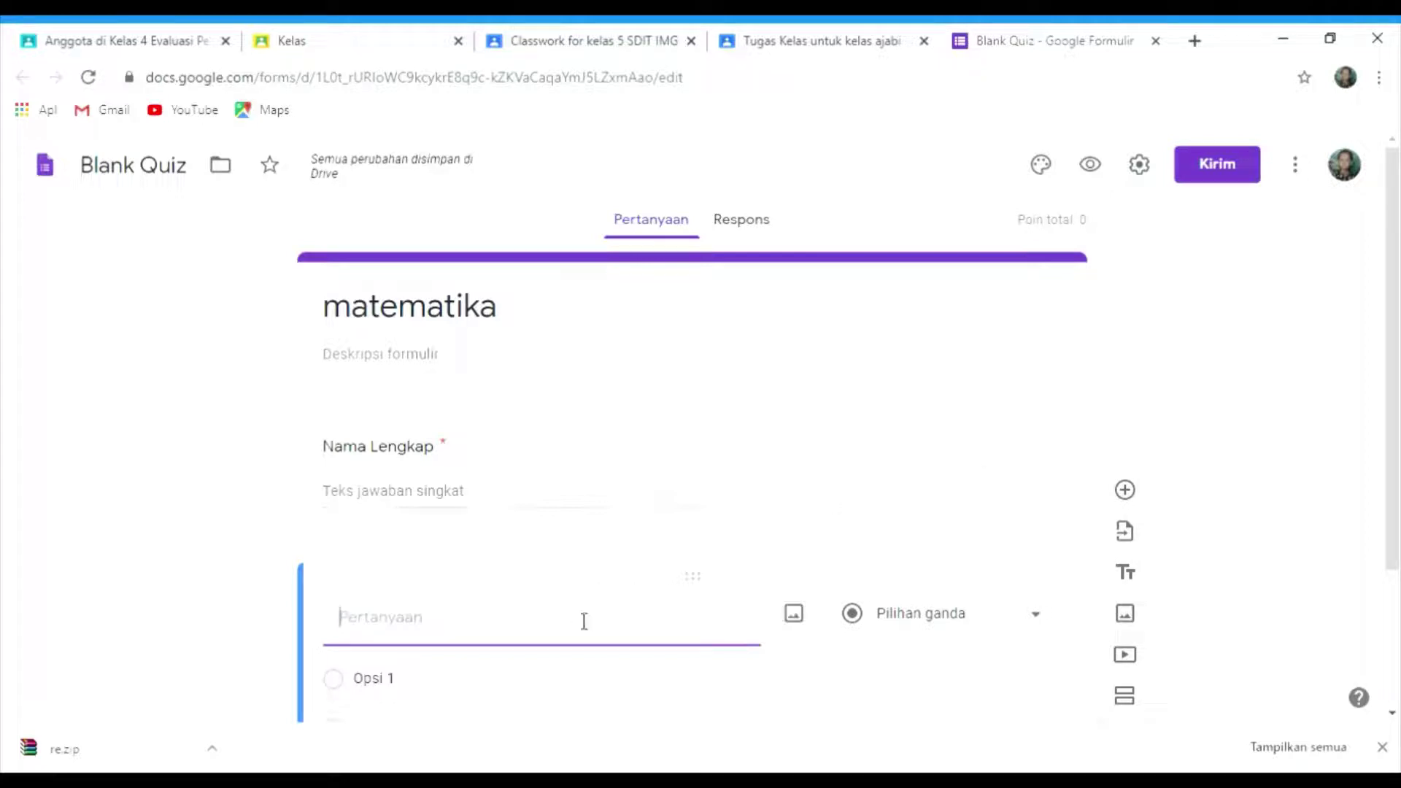
- Title the second question 'password'
{"action": "type", "text": "passord"}
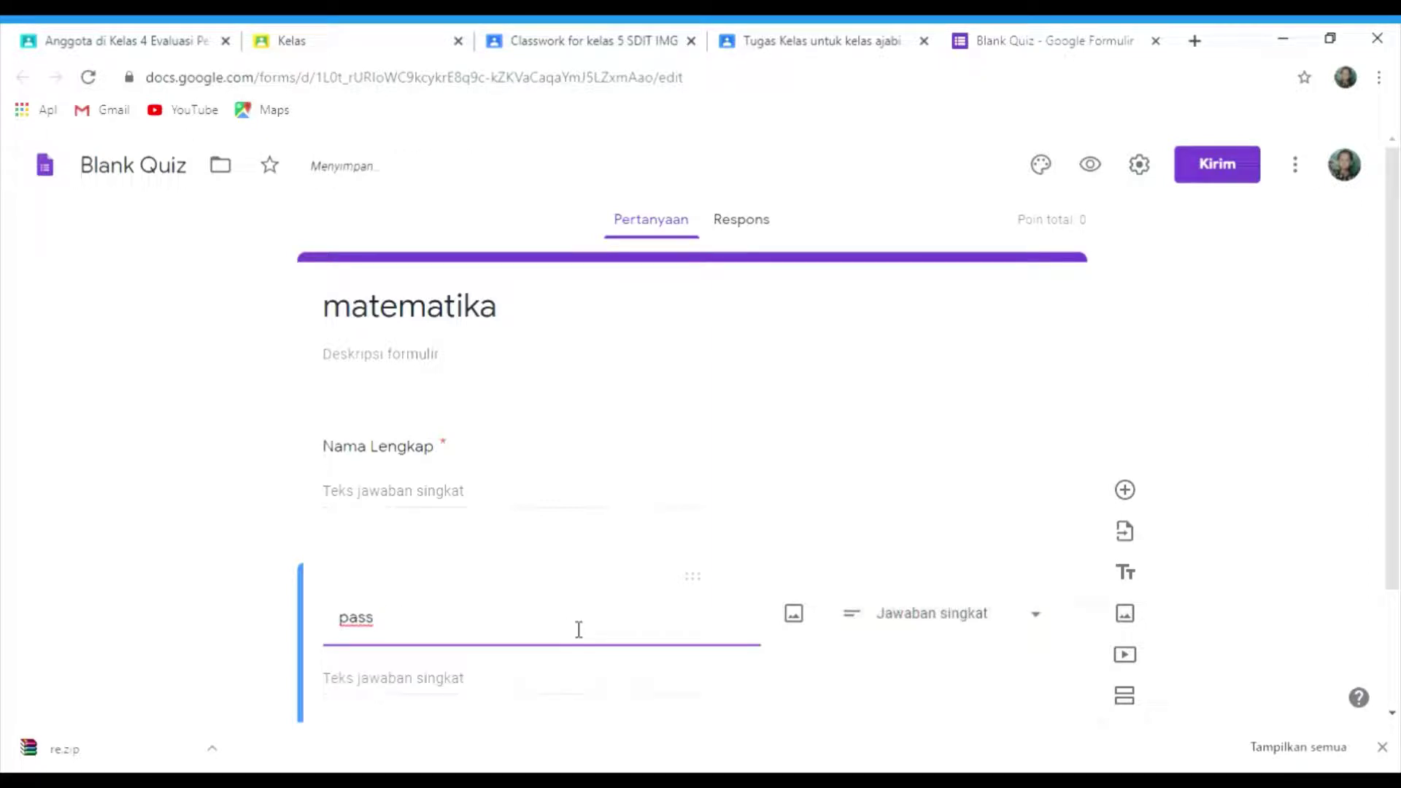
{"action": "type", "text": "word"}
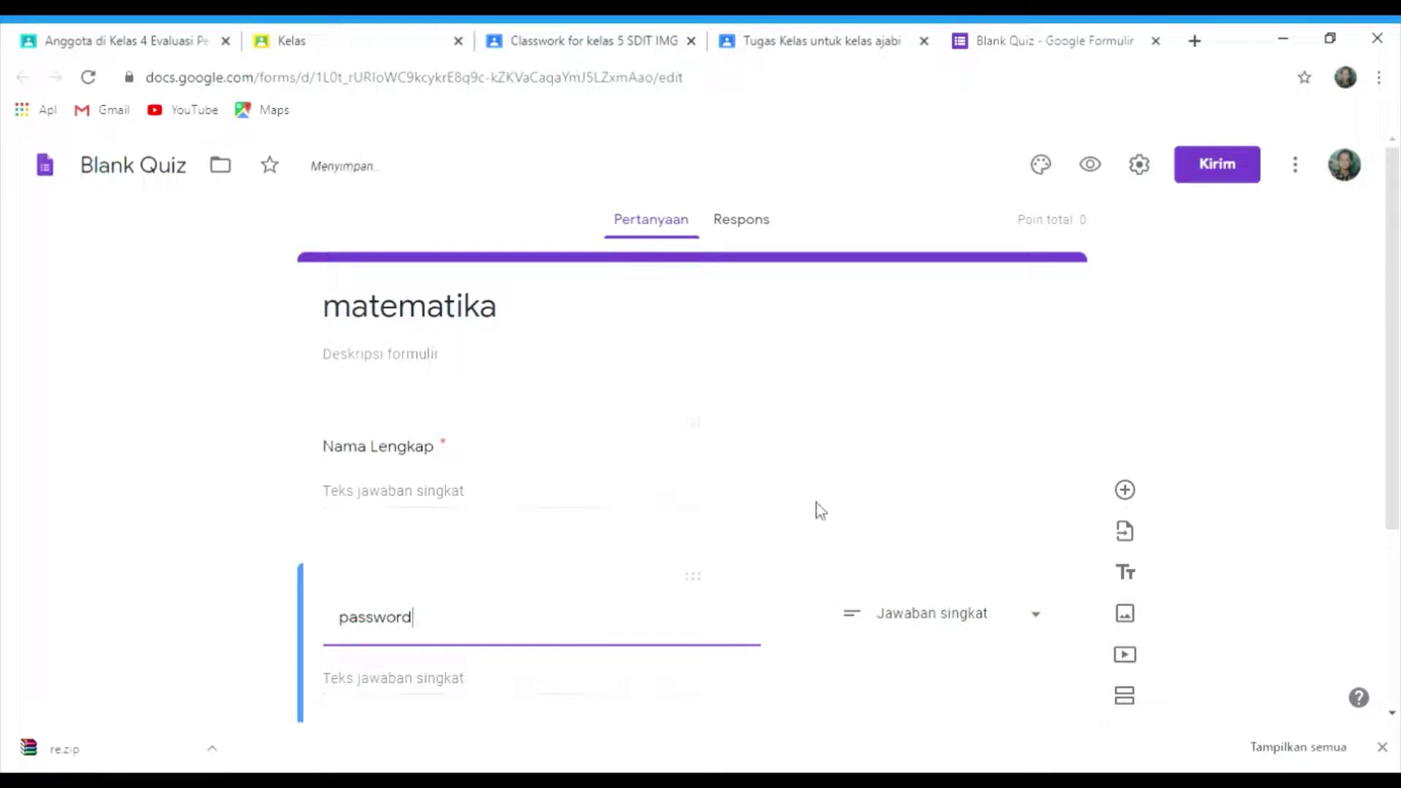
{"action": "left_click", "coordinate": [841, 670]}
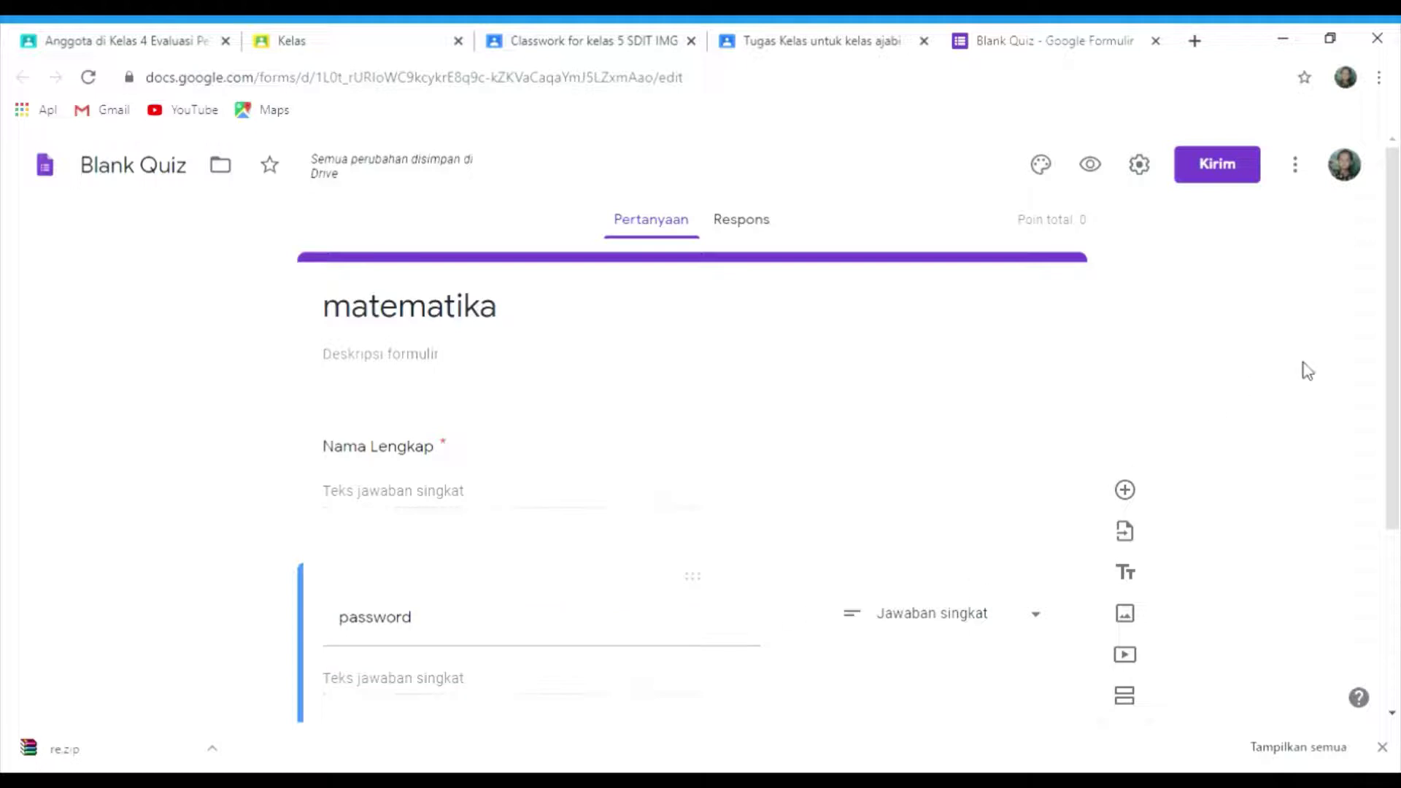
{"action": "left_click_drag", "start_coordinate": [1390, 343], "coordinate": [1397, 487]}
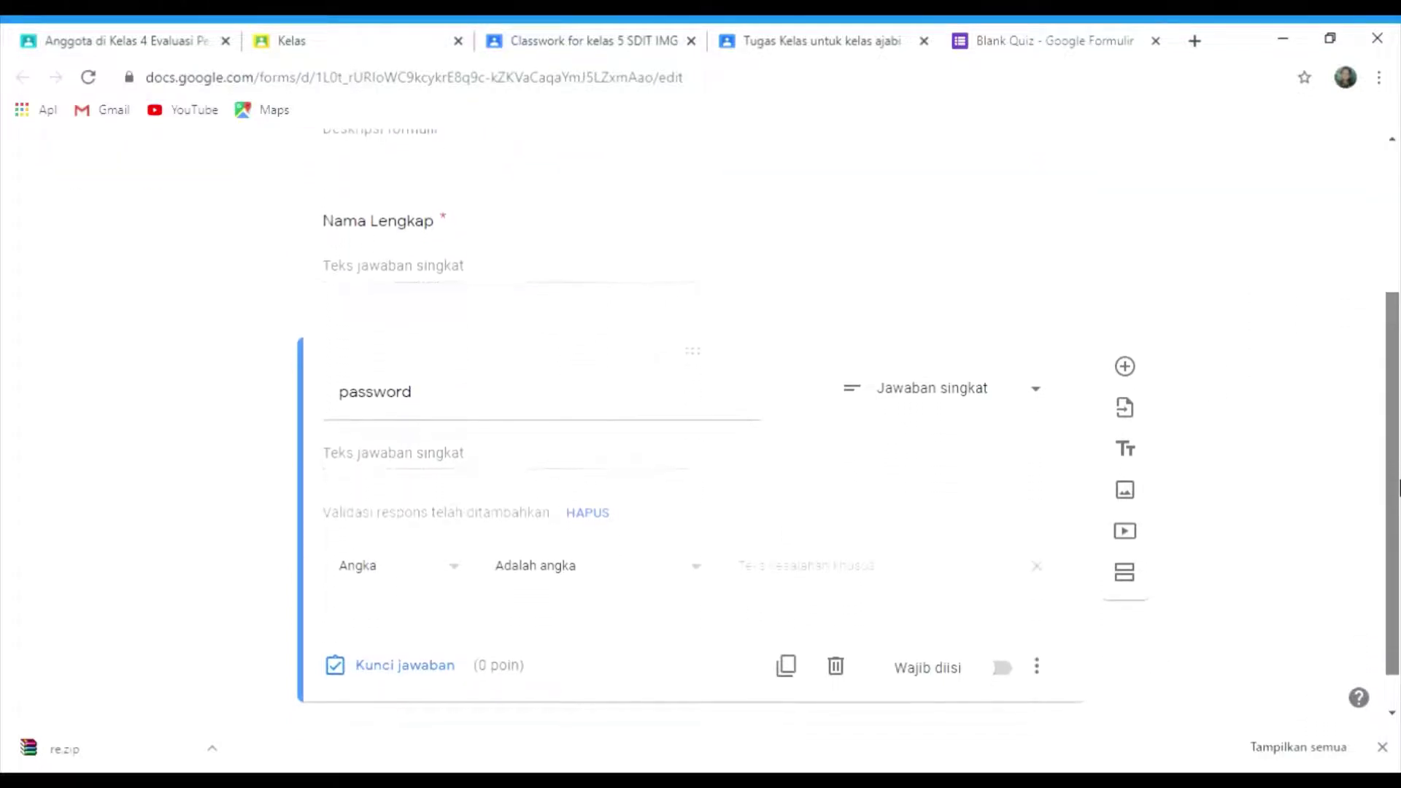
- Validate answers as Teks > Berisi the chosen password, with error 'oops, salah passwordnya!!!', and make it required
{"action": "left_click", "coordinate": [463, 579]}
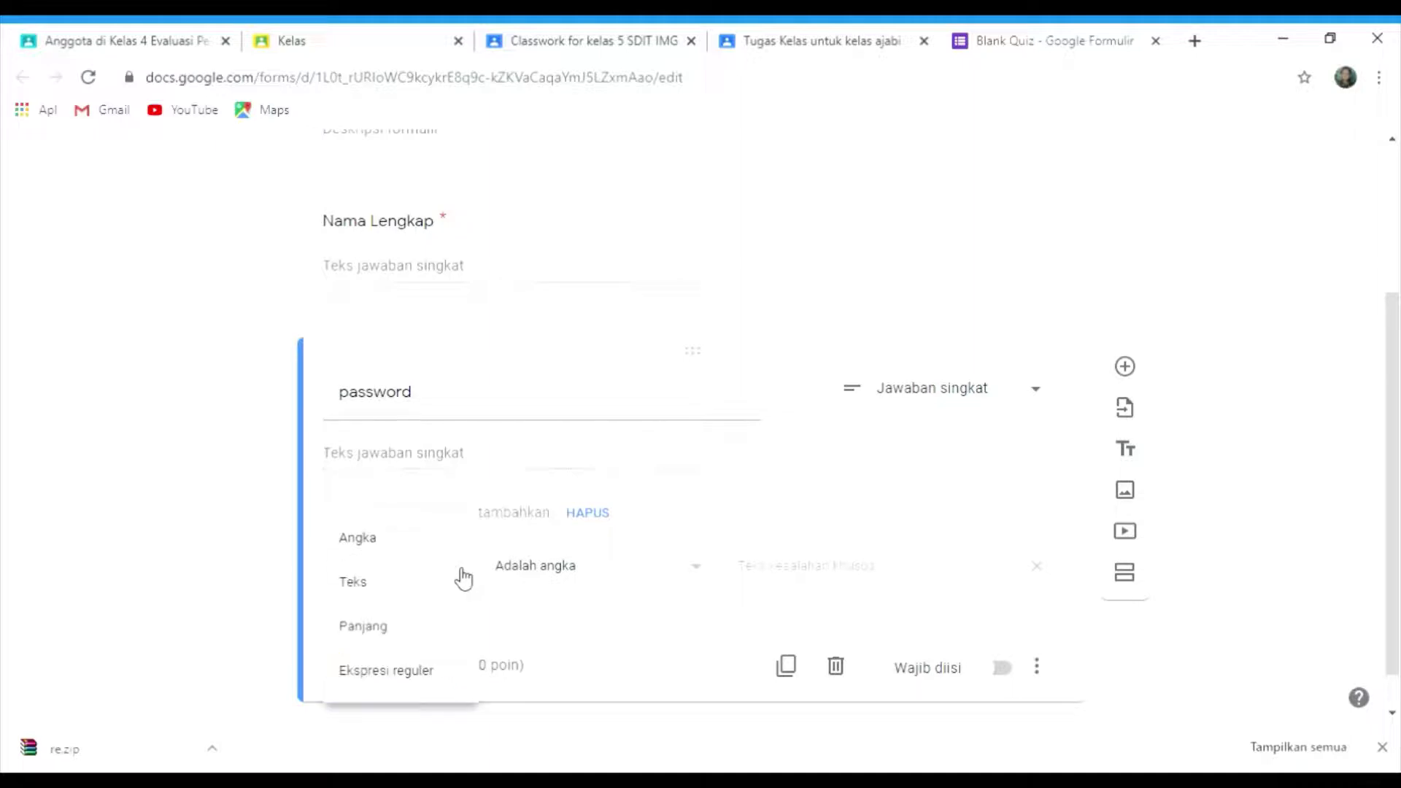
{"action": "left_click", "coordinate": [365, 595]}
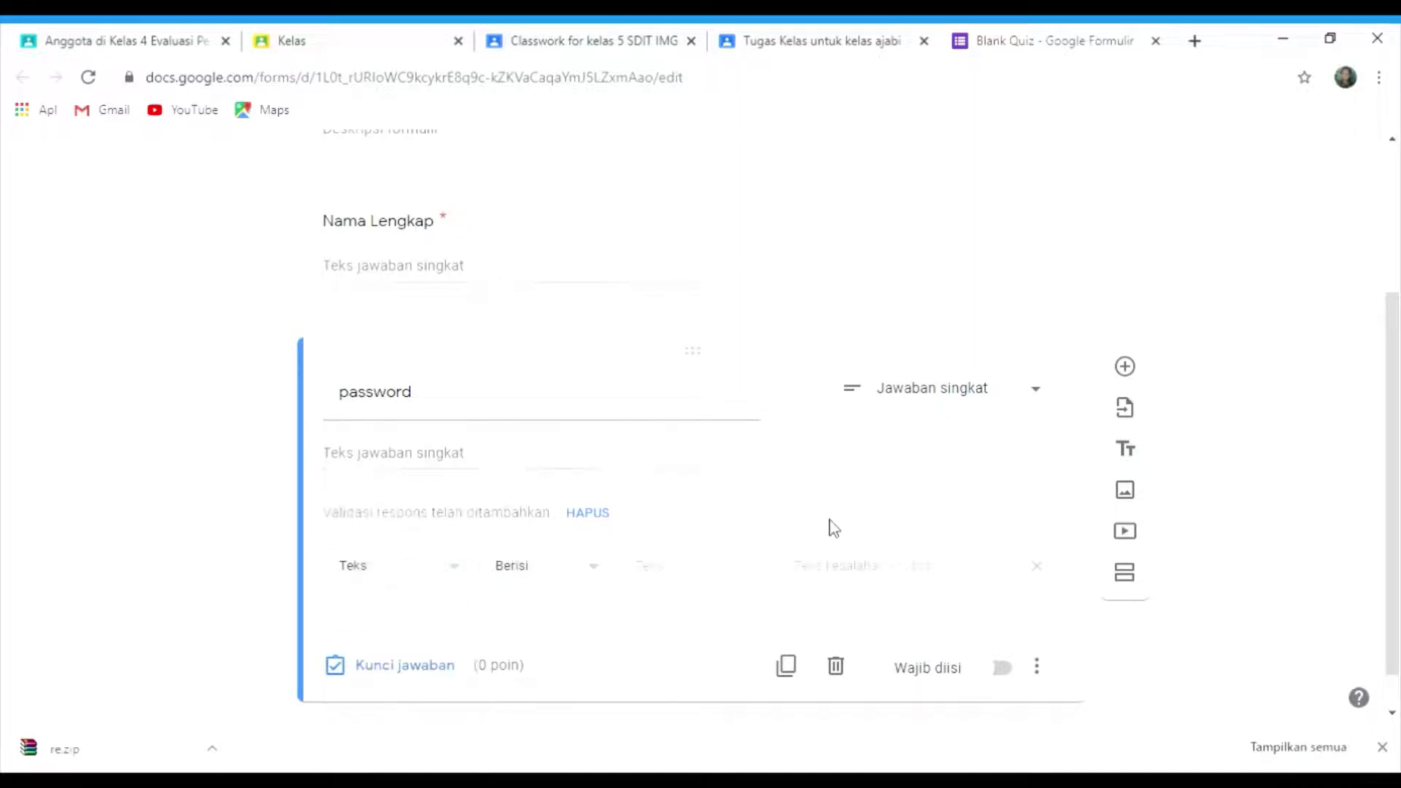
{"action": "left_click", "coordinate": [693, 586]}
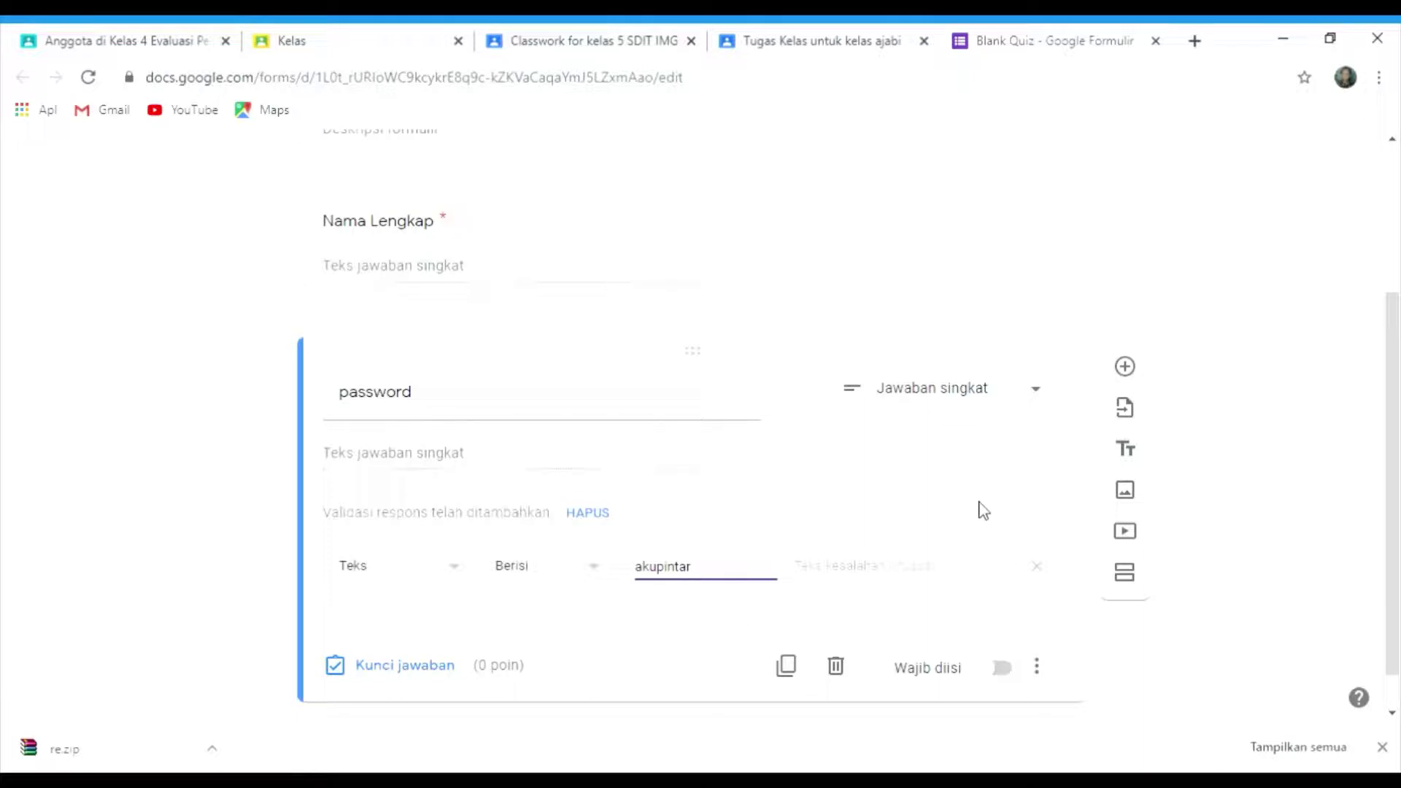
{"action": "left_click", "coordinate": [874, 575]}
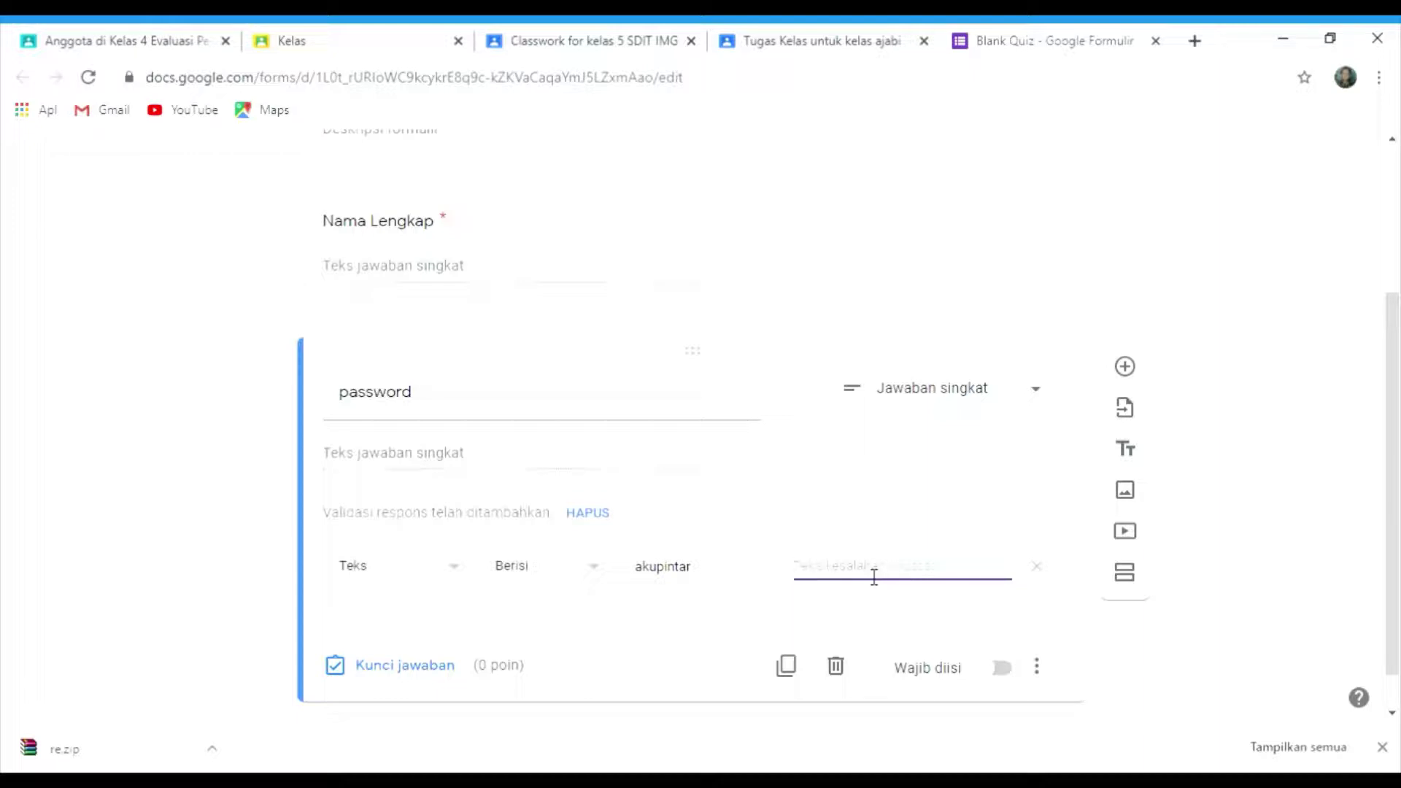
{"action": "type", "text": "oops, salah passwordnya!!!"}
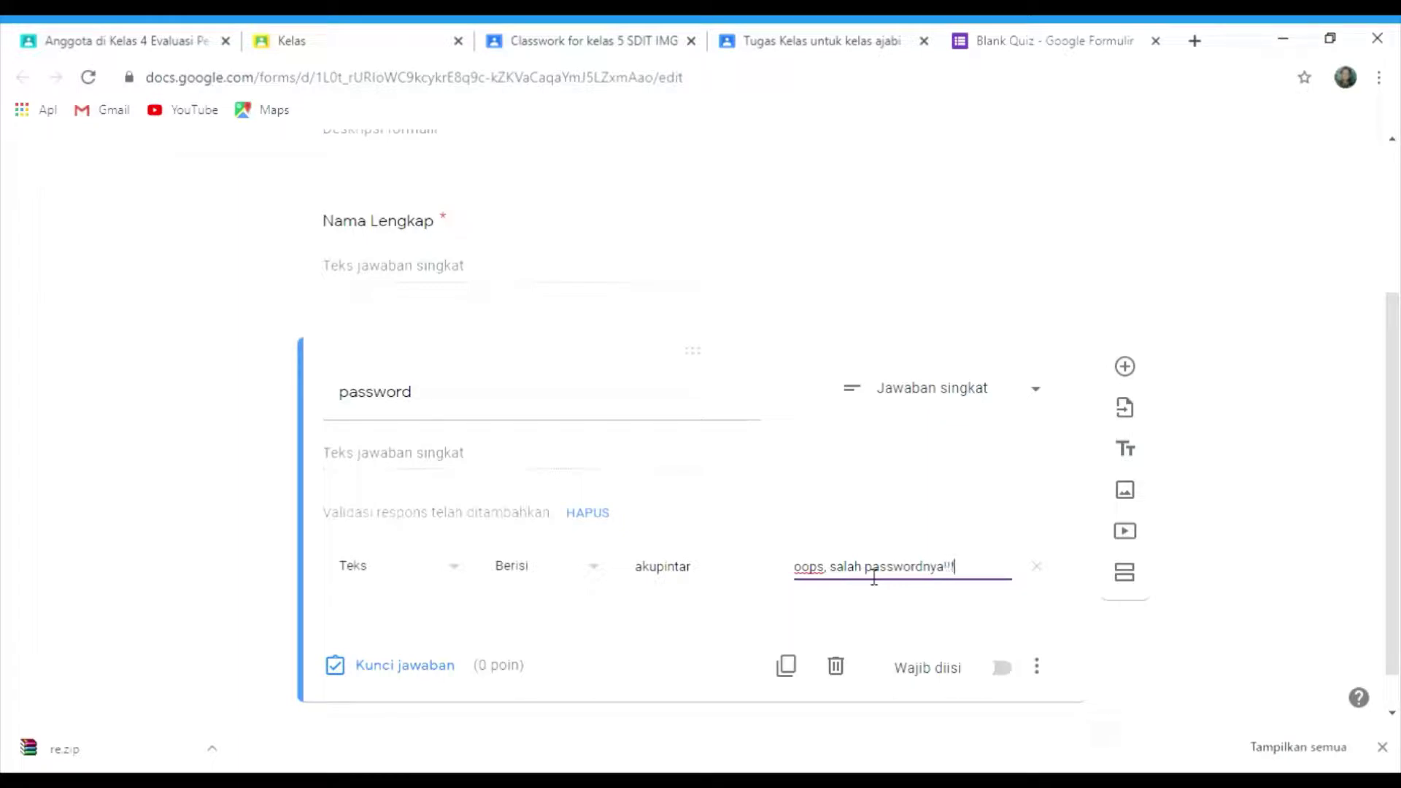
{"action": "left_click", "coordinate": [1004, 672]}
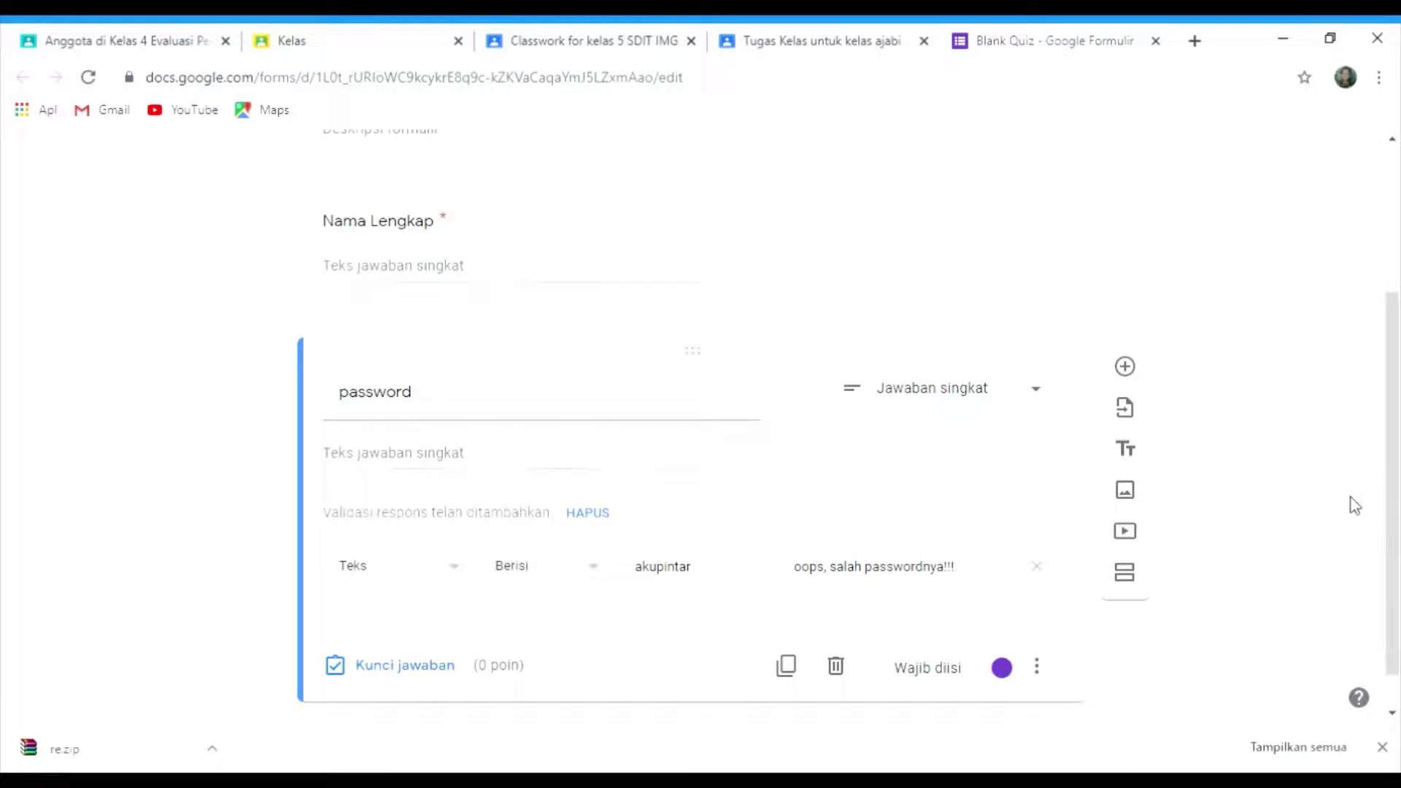
- Add a section titled 'matematika' with description 'kerjakan dengan teliti' and add a question to it
{"action": "left_click", "coordinate": [1140, 577]}
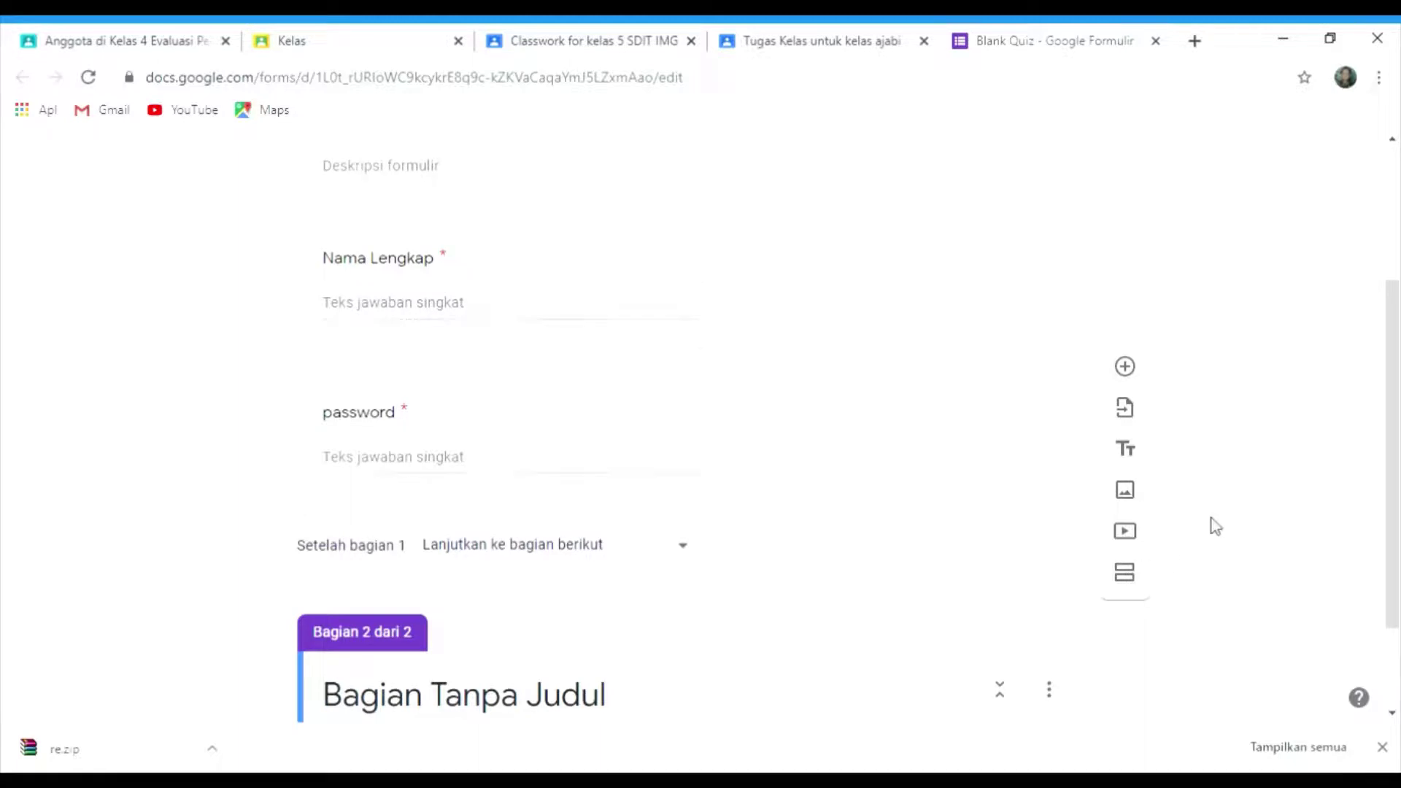
{"action": "scroll", "coordinate": [1398, 423], "scroll_direction": "down", "scroll_amount": 1}
{"action": "scroll", "coordinate": [1397, 423], "scroll_direction": "down", "scroll_amount": 2}
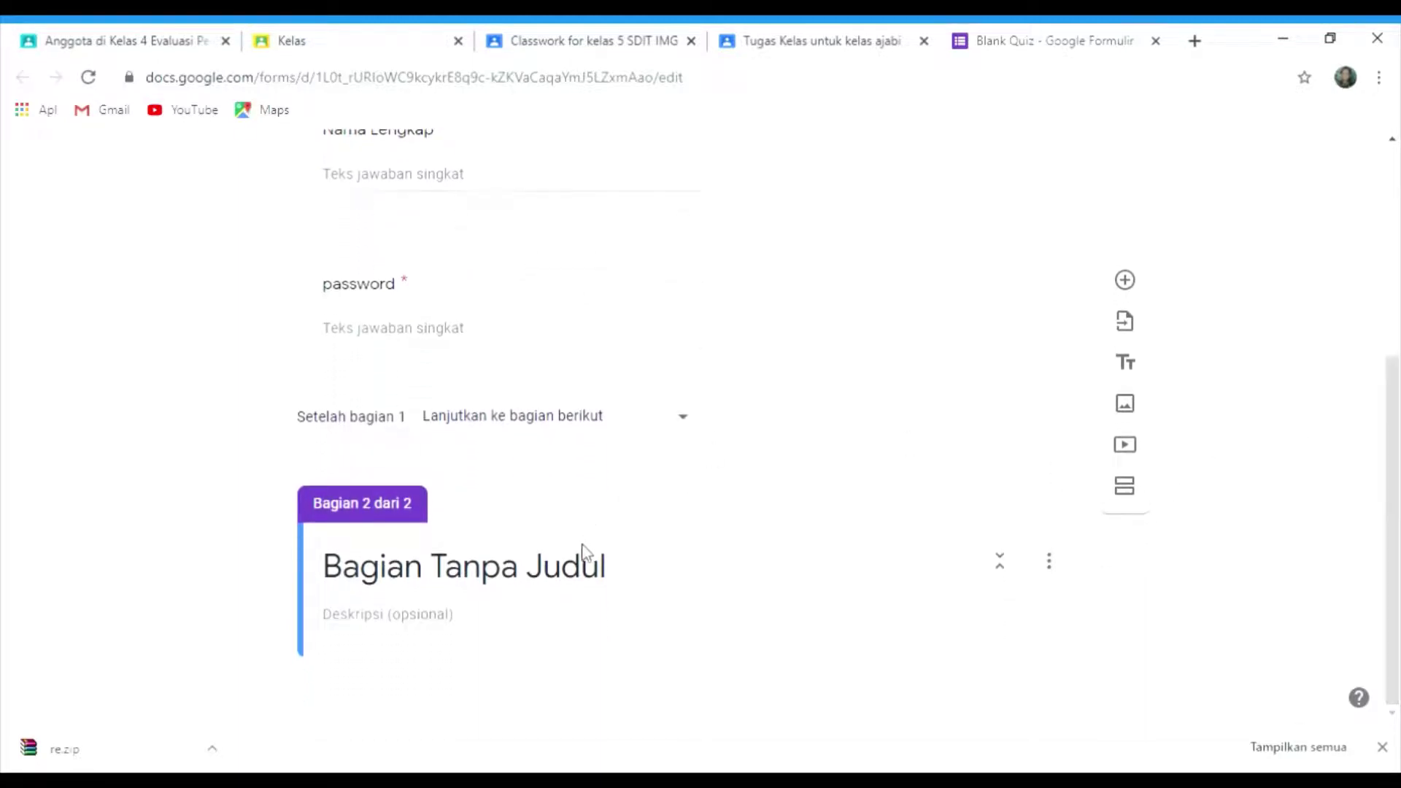
{"action": "left_click", "coordinate": [580, 576]}
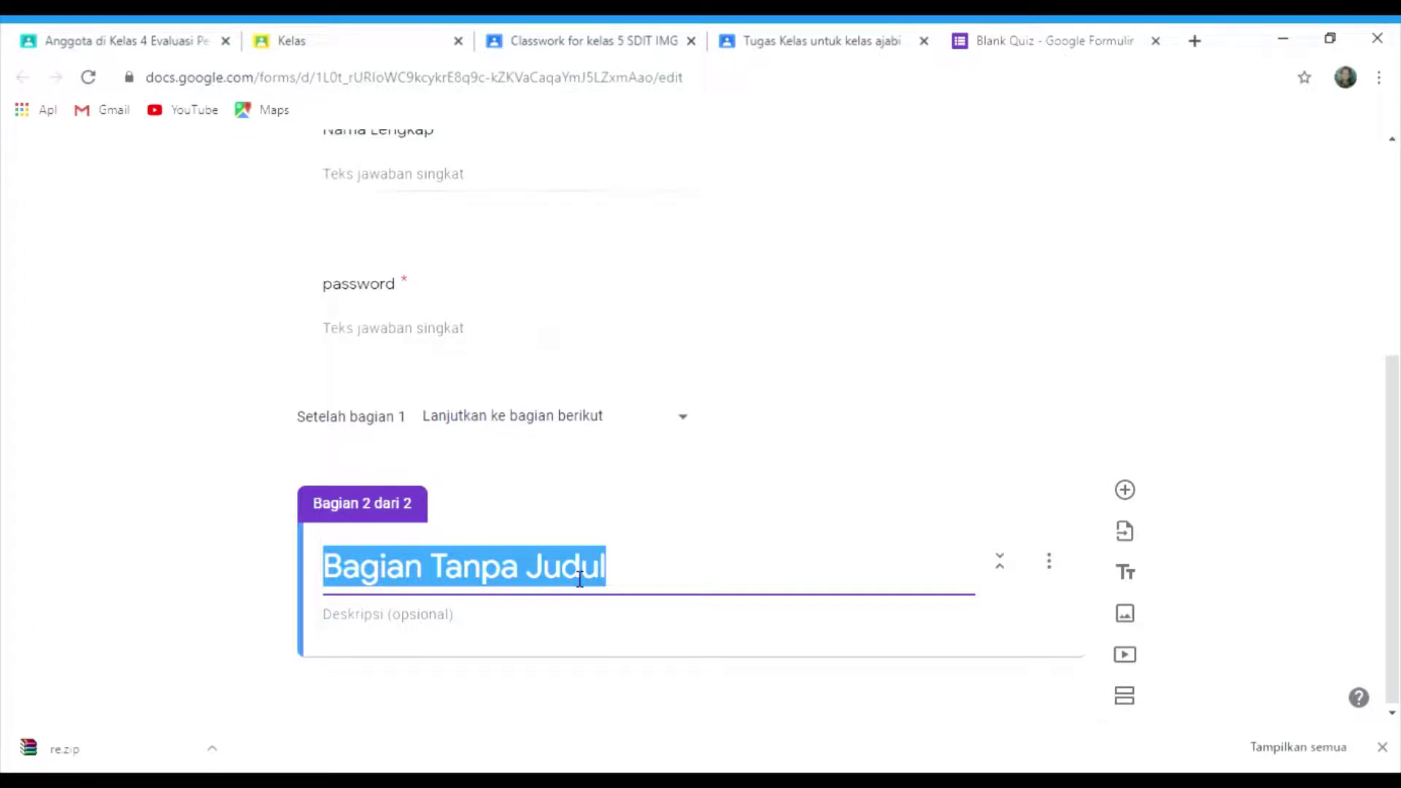
{"action": "type", "text": "matemati"}
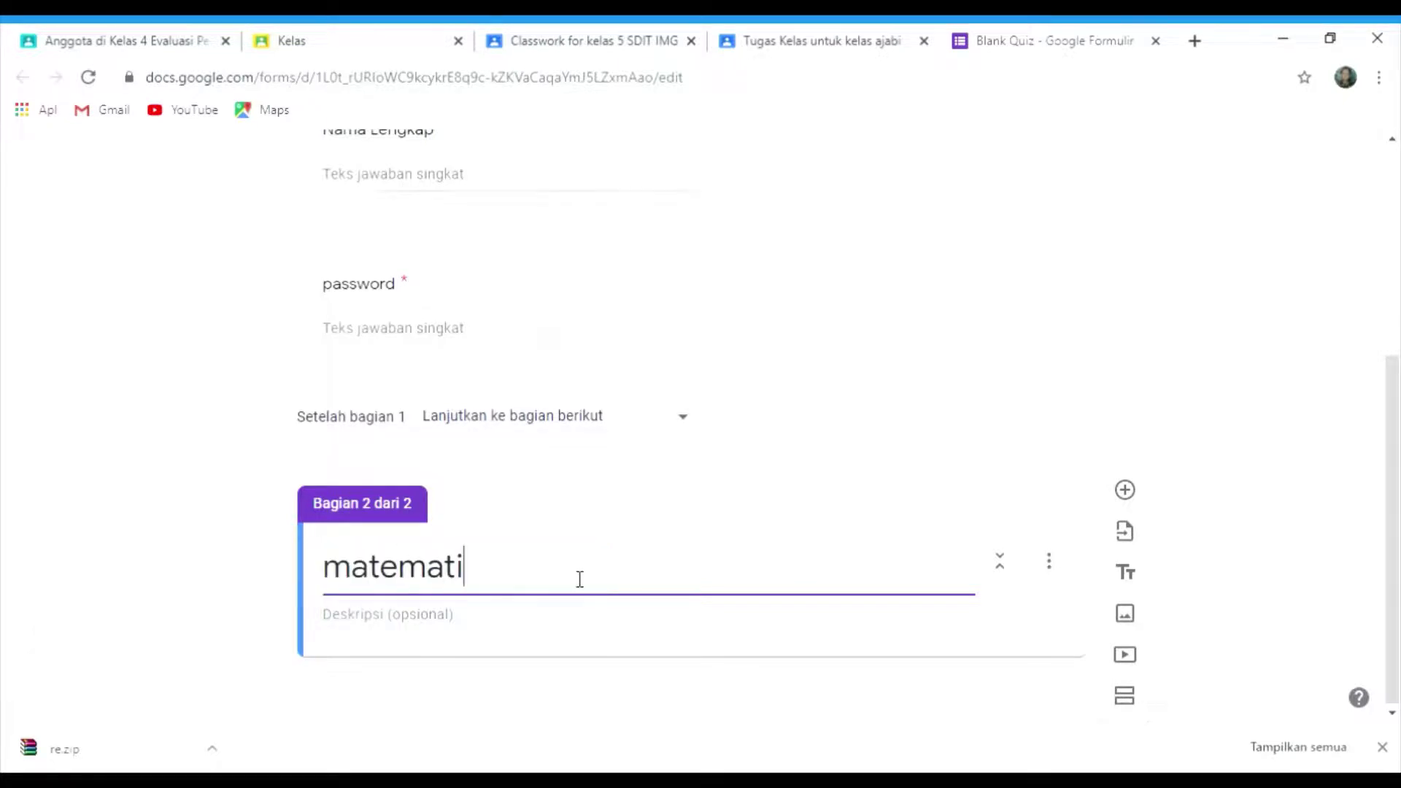
{"action": "type", "text": "ka"}
{"action": "left_click", "coordinate": [524, 623]}
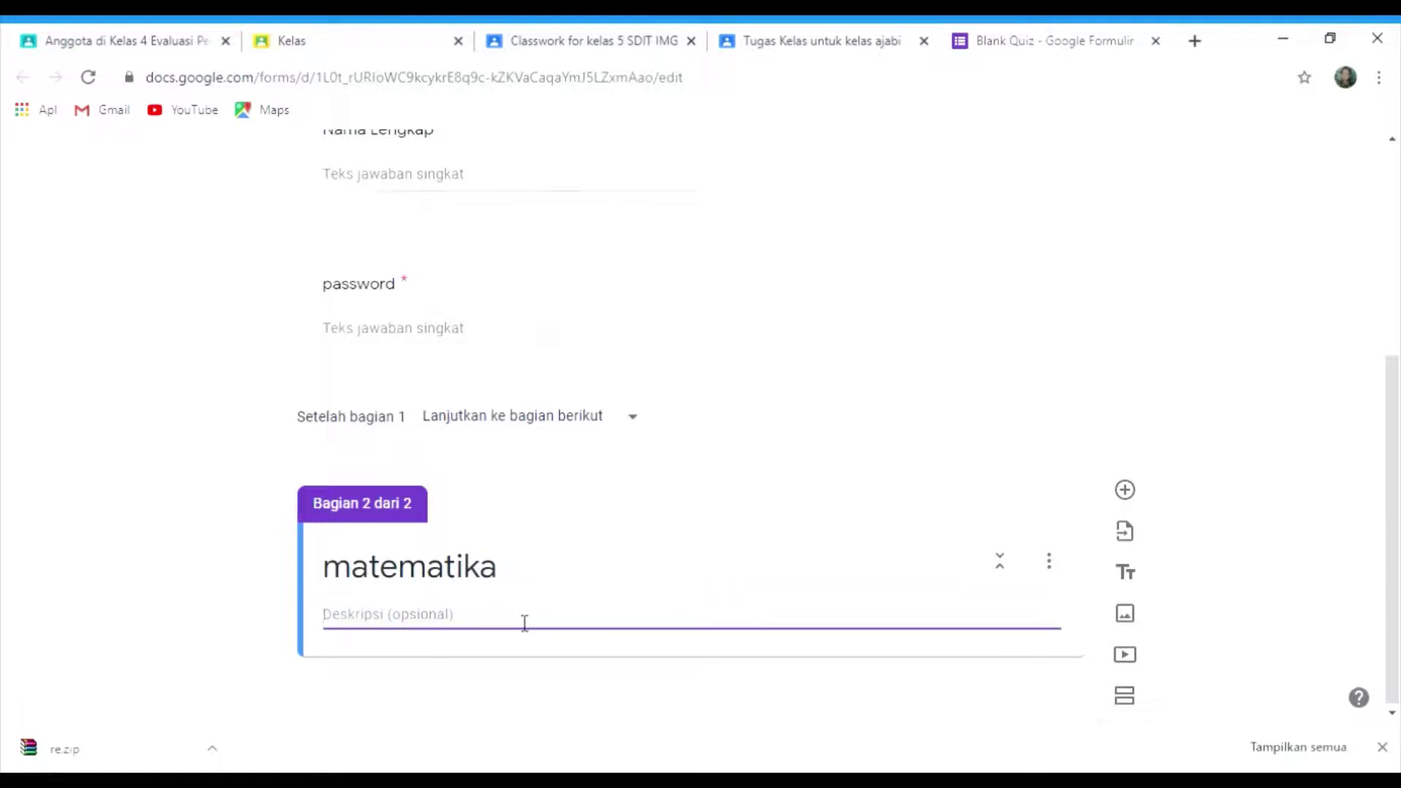
{"action": "type", "text": "kerjakan den"}
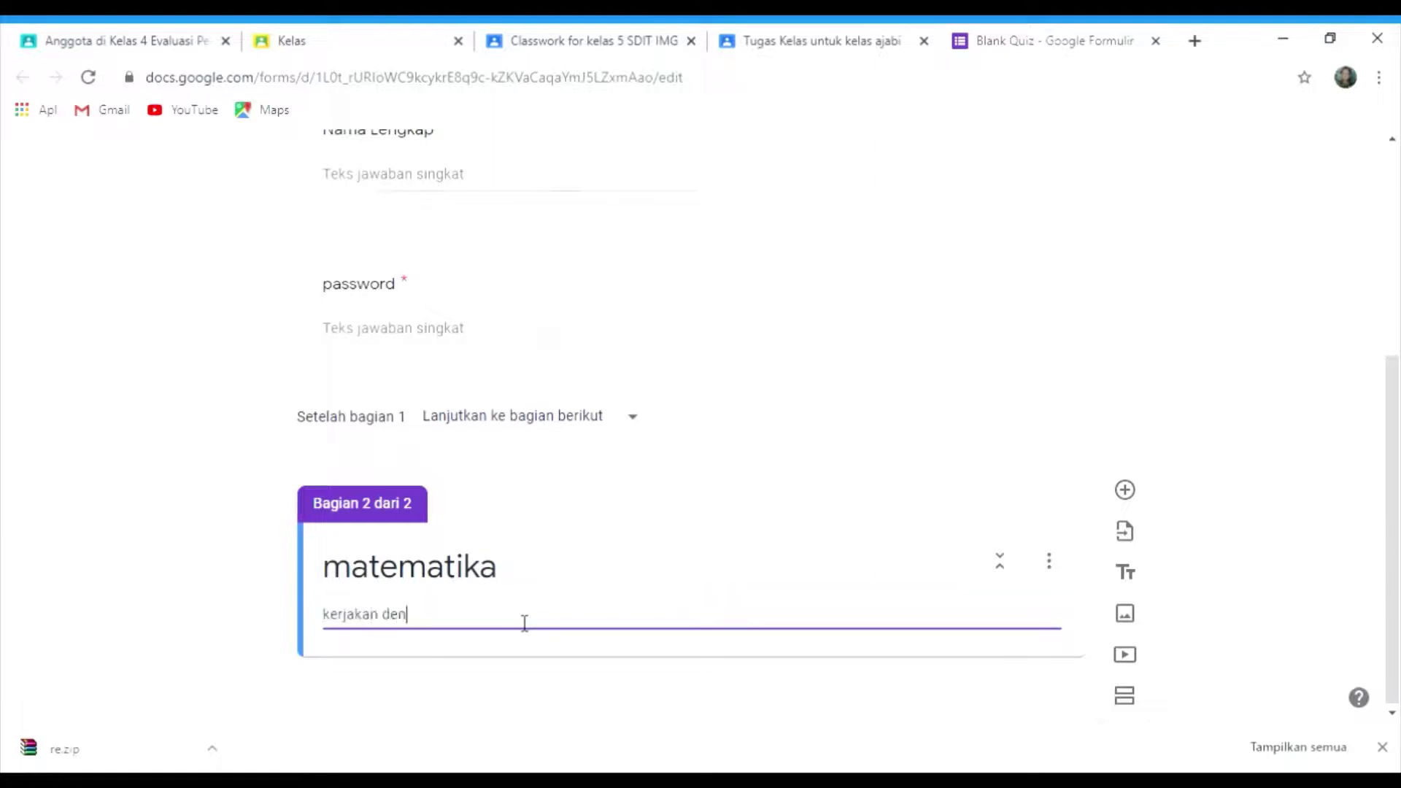
{"action": "type", "text": "gan teliti"}
{"action": "key", "text": "Return"}
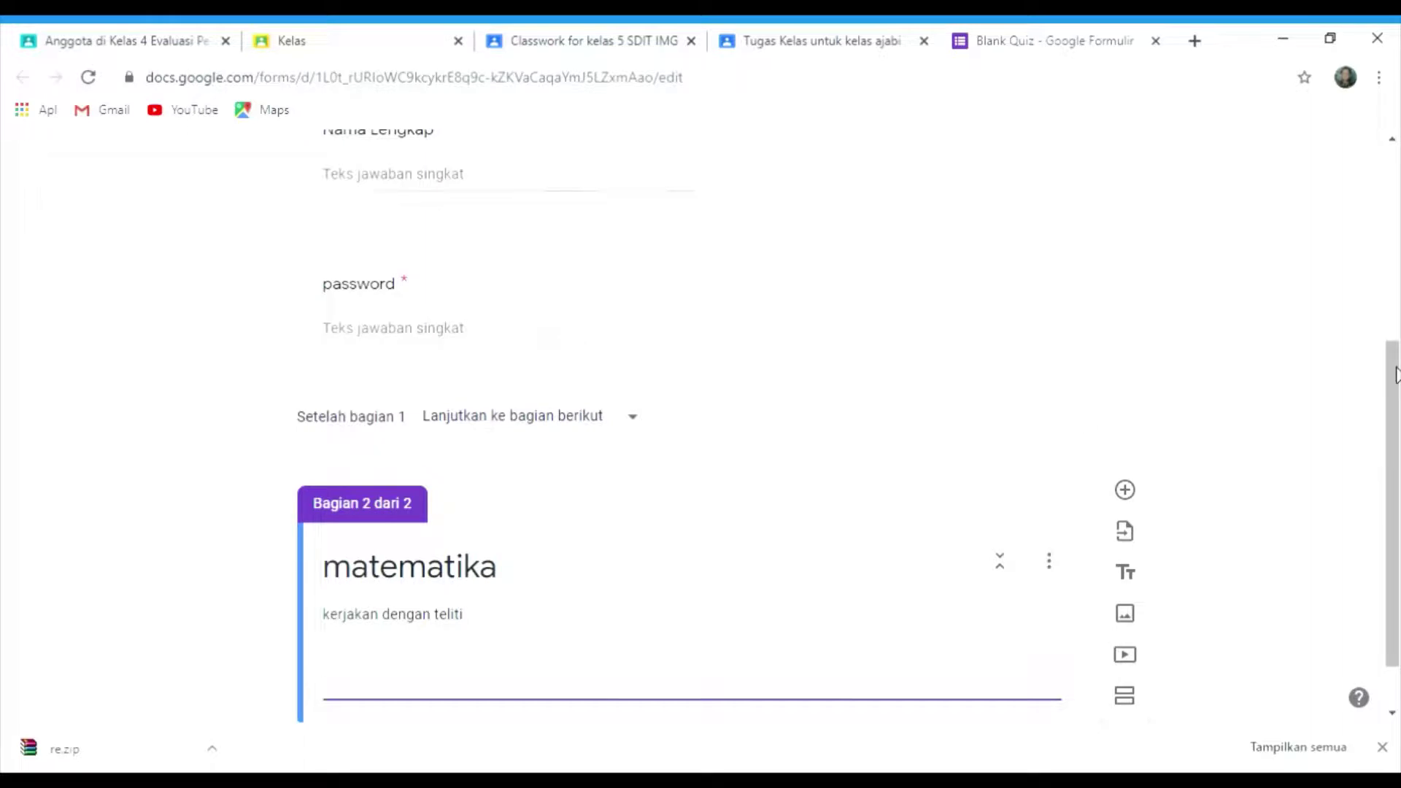
{"action": "scroll", "coordinate": [1396, 438], "scroll_direction": "down", "scroll_amount": 2}
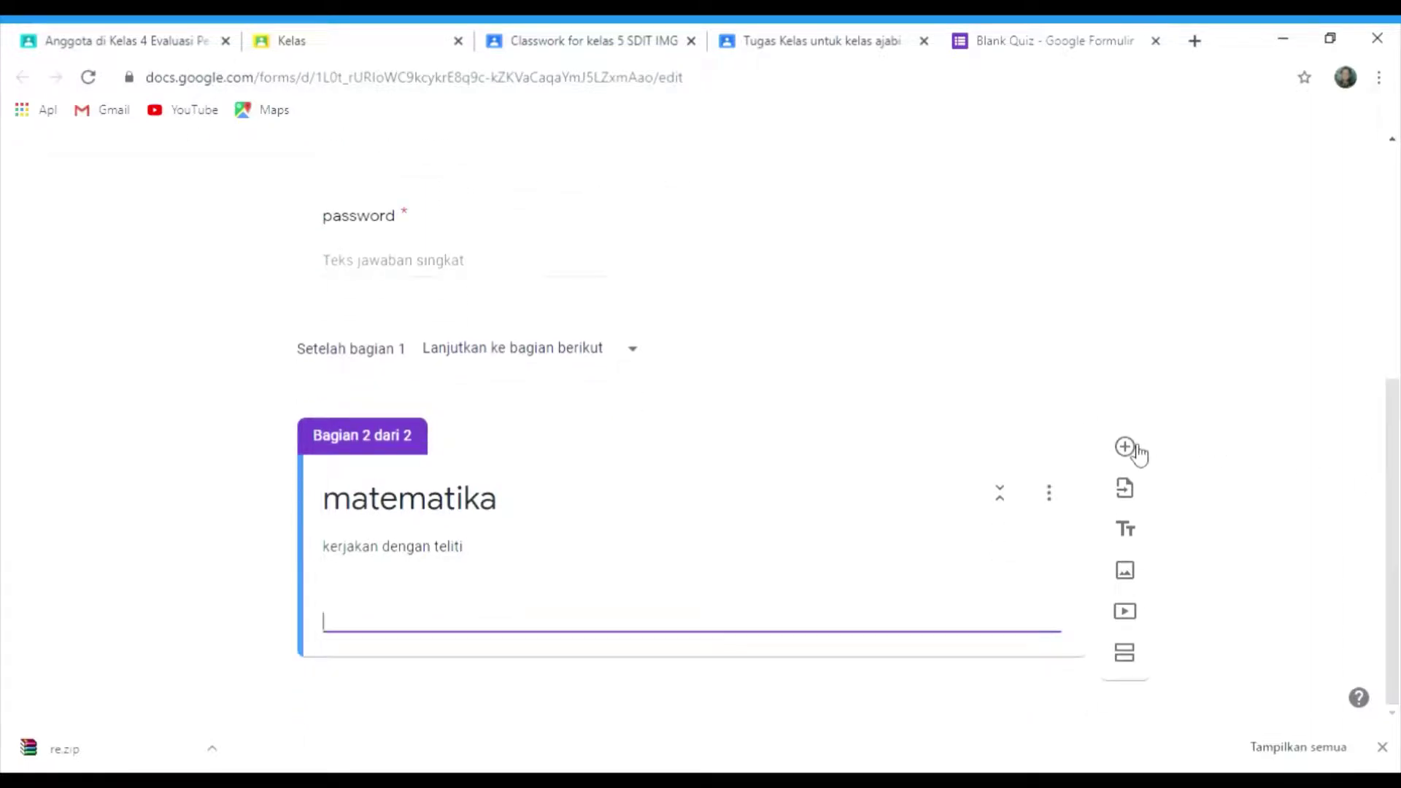
{"action": "left_click", "coordinate": [1136, 447]}
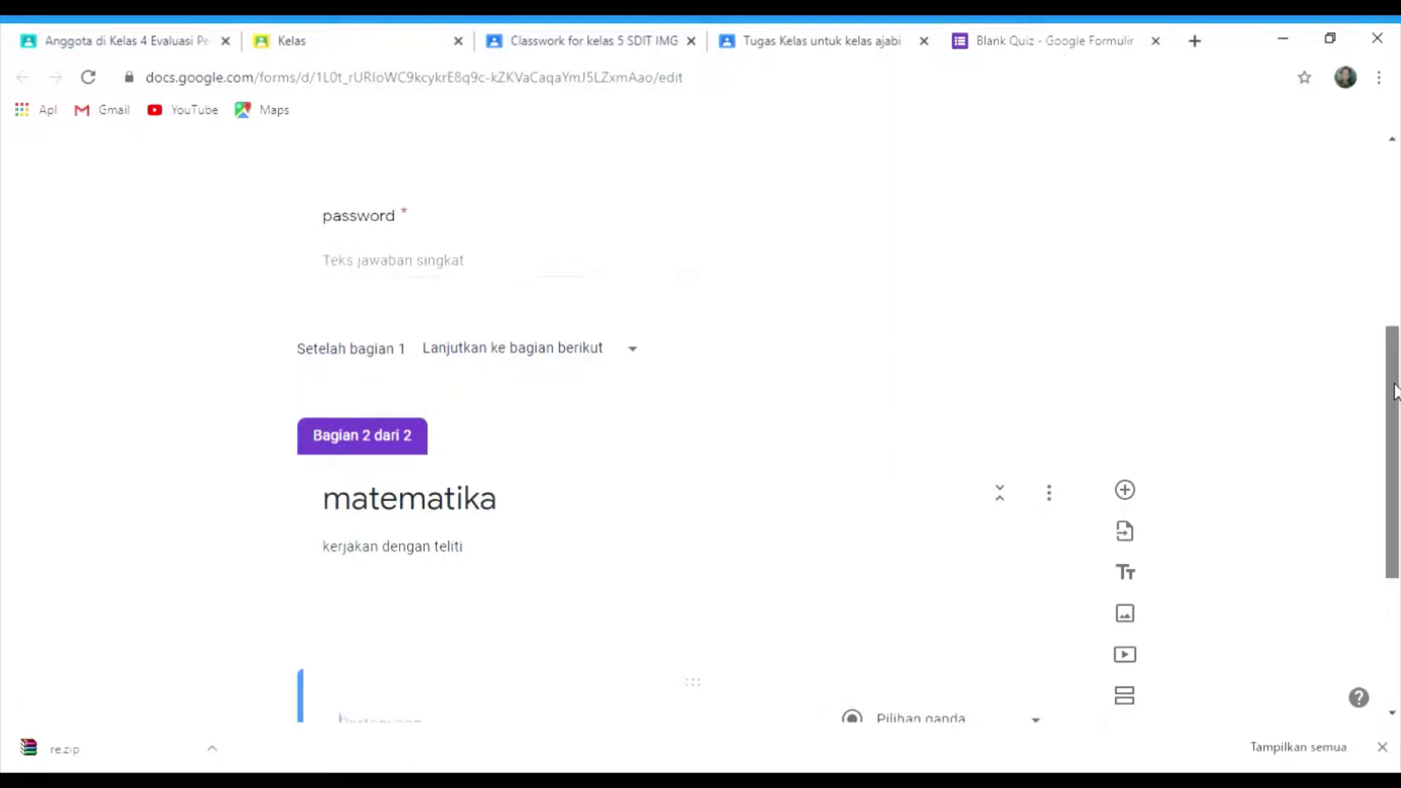
- Write the question '1+1= .....' with answer options 2, 3, 4 and 5
{"action": "left_click_drag", "start_coordinate": [1394, 390], "coordinate": [1397, 576]}
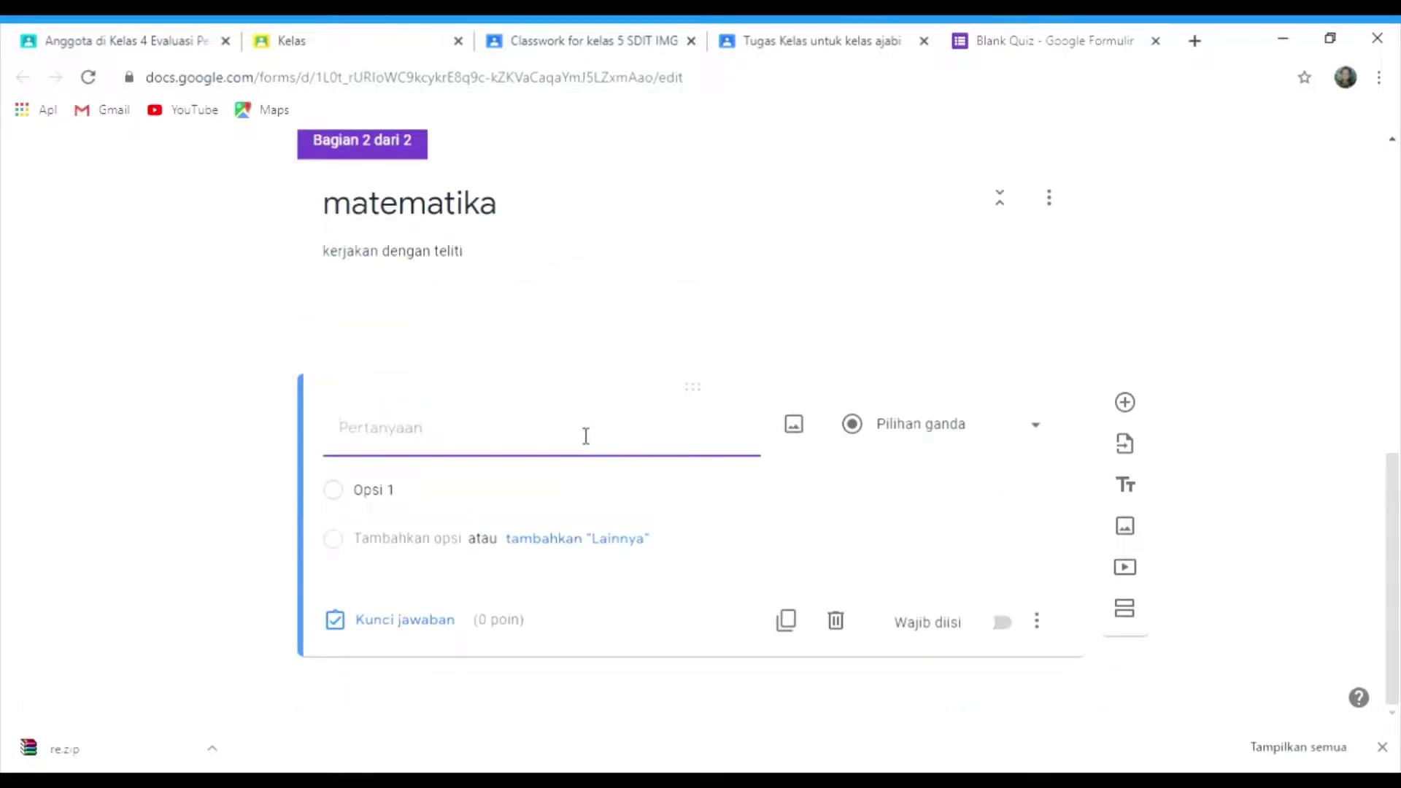
{"action": "type", "text": "1+1= ....."}
{"action": "left_click", "coordinate": [367, 499]}
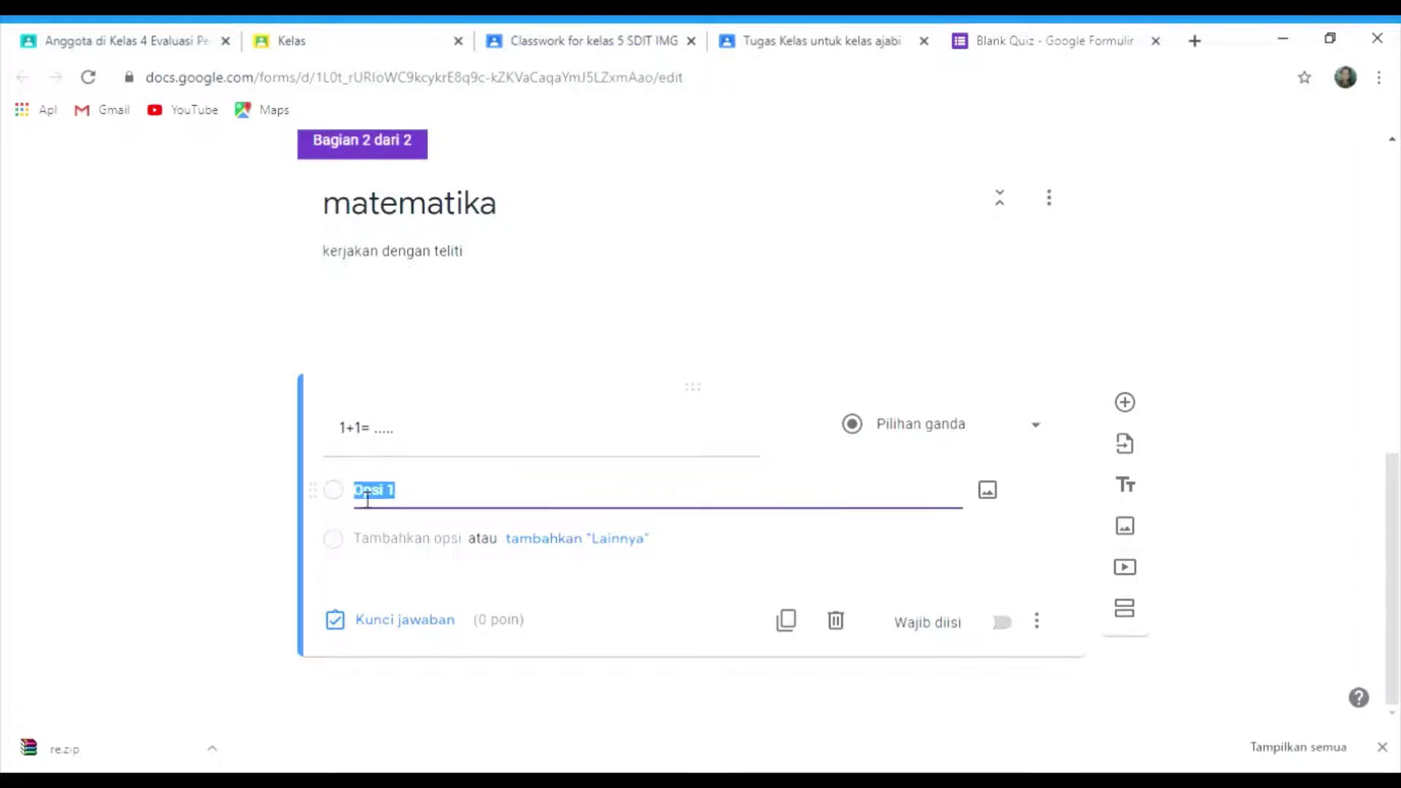
{"action": "type", "text": "2"}
{"action": "key", "text": "Return"}
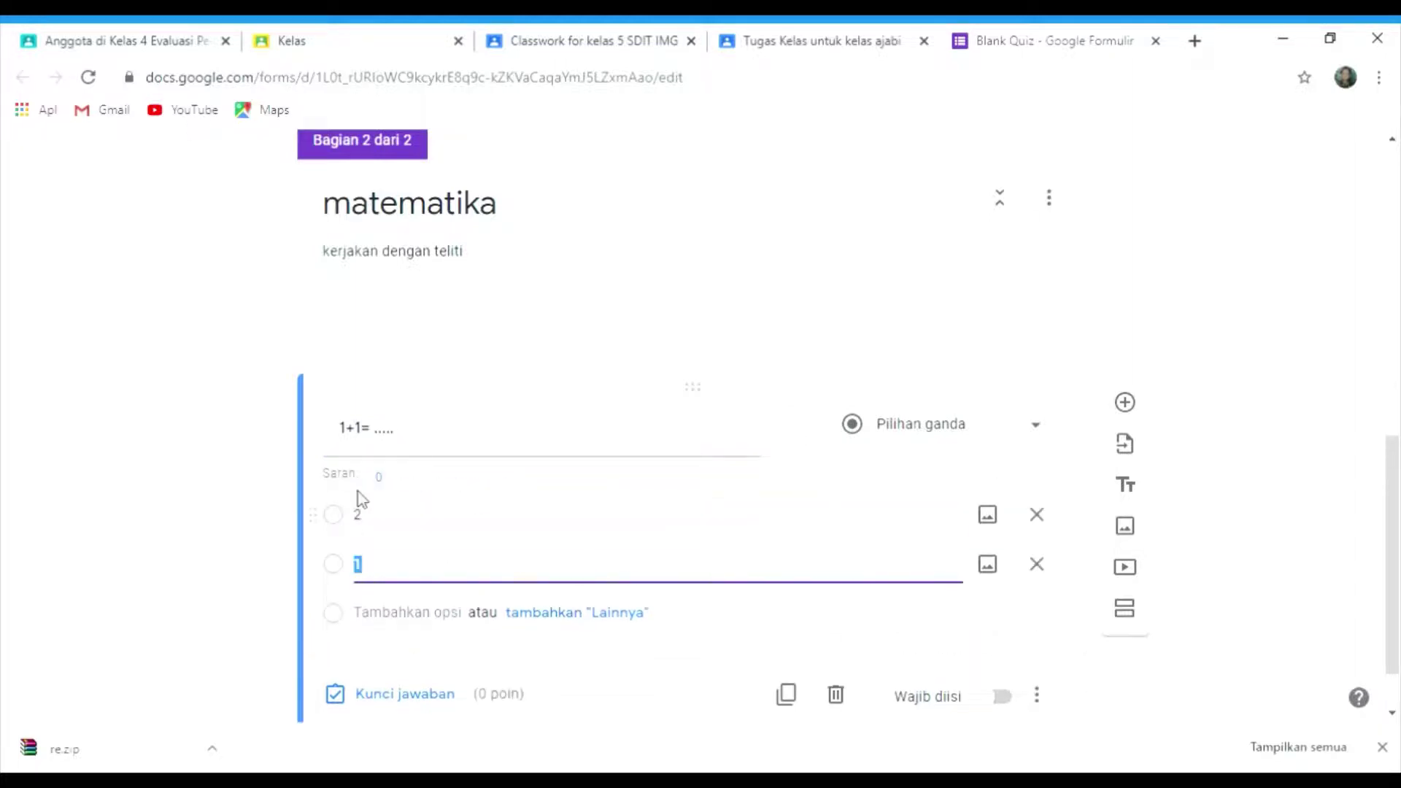
{"action": "type", "text": "3"}
{"action": "key", "text": "Return"}
{"action": "type", "text": "4"}
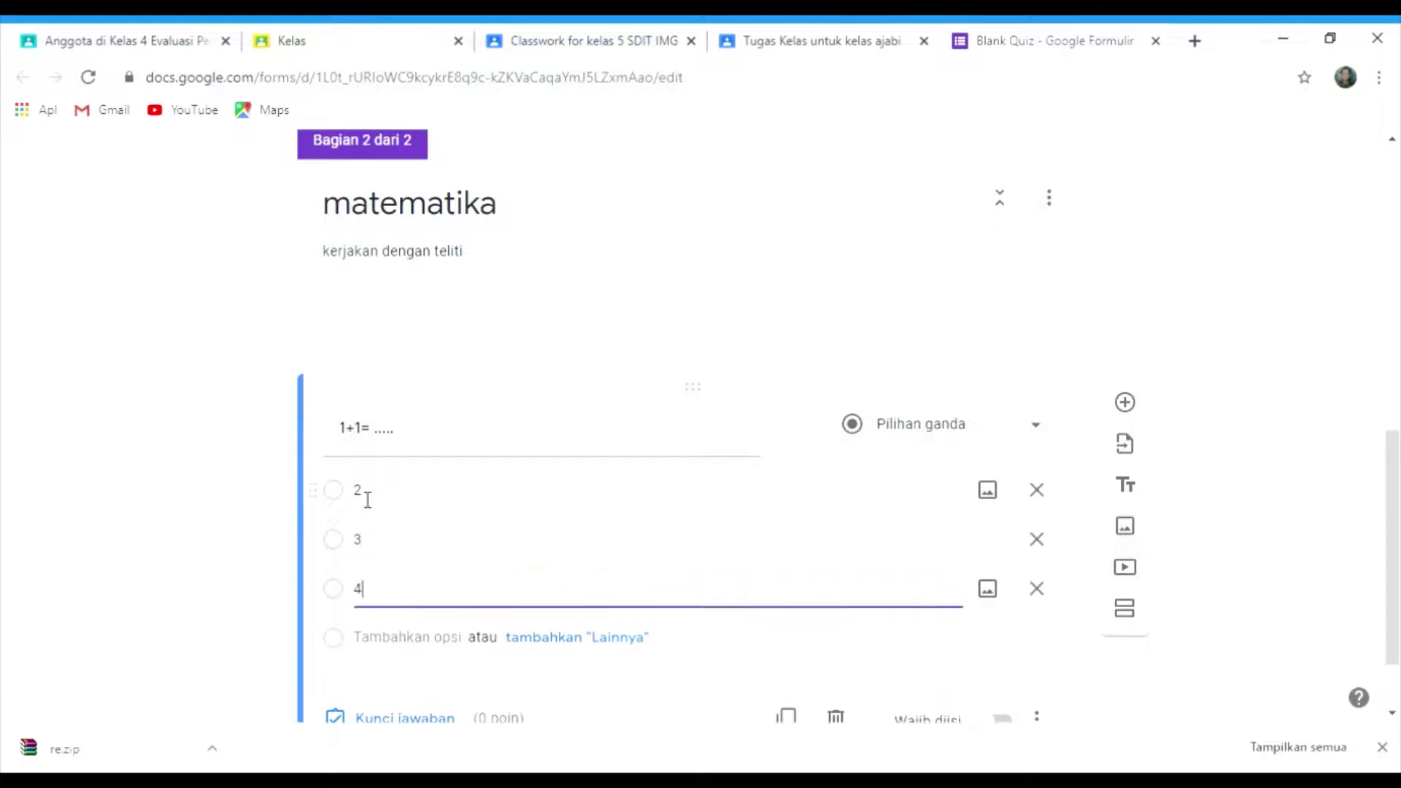
{"action": "key", "text": "Return"}
{"action": "type", "text": "5"}
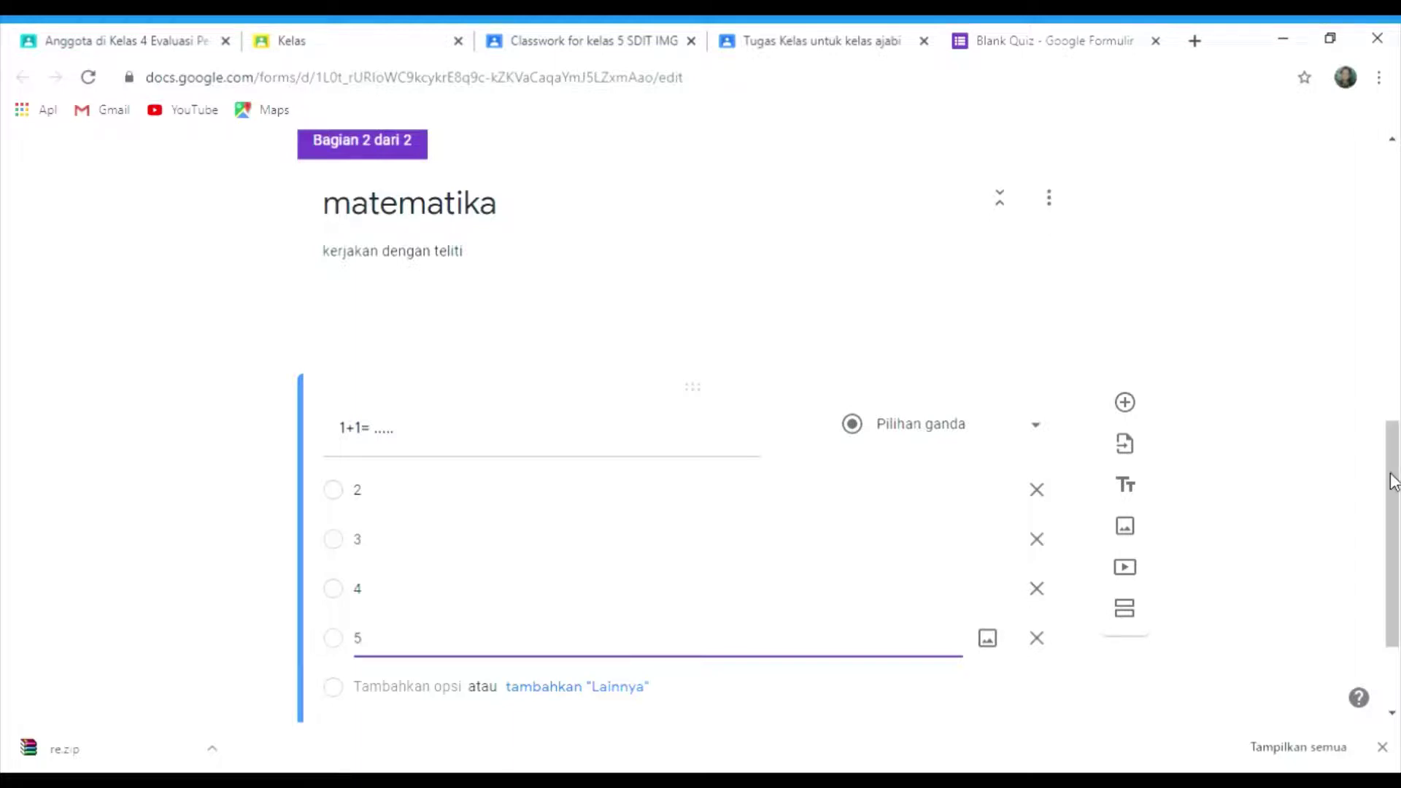
{"action": "left_click_drag", "start_coordinate": [1391, 479], "coordinate": [1394, 527]}
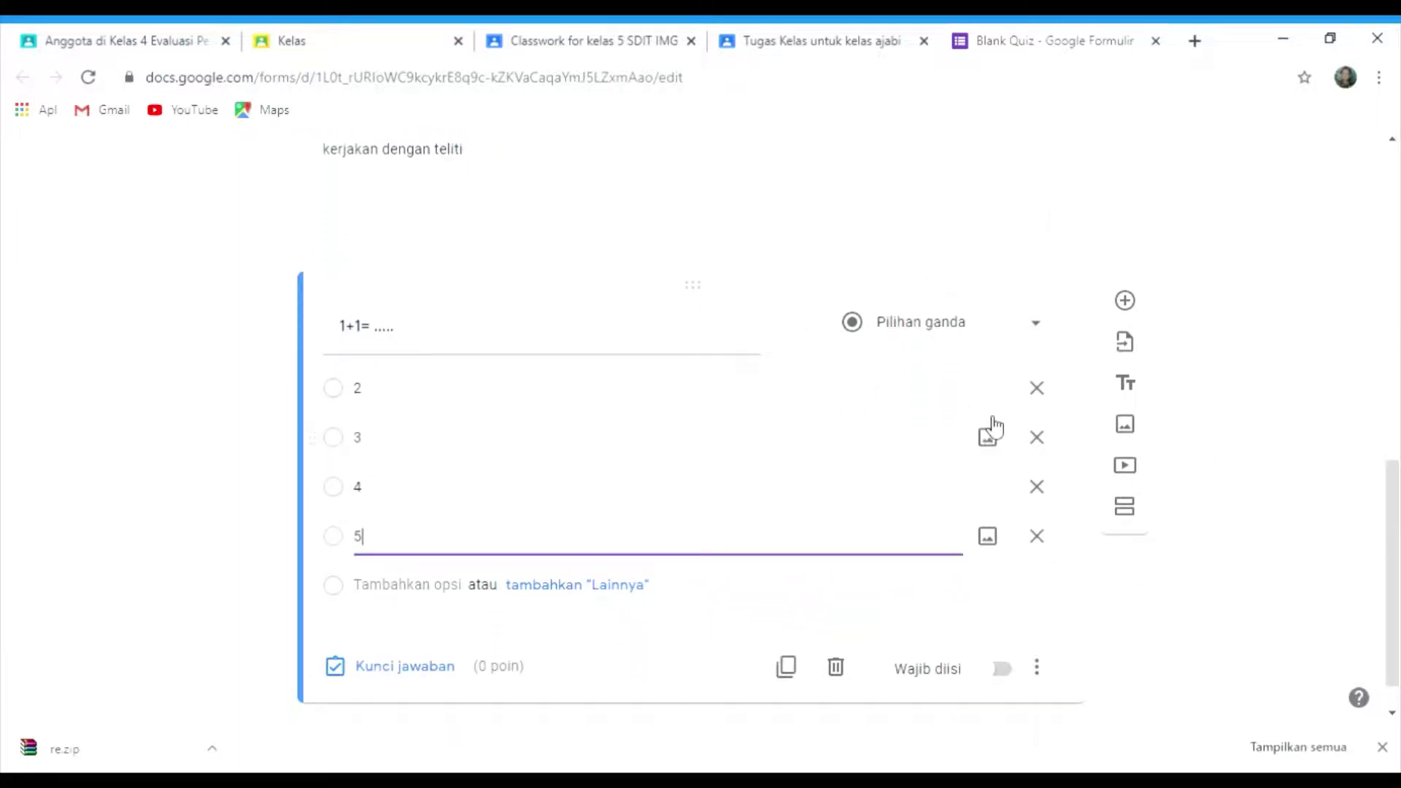
- In the answer key, mark 2 as correct for 10 points, then make the question required
{"action": "left_click", "coordinate": [423, 670]}
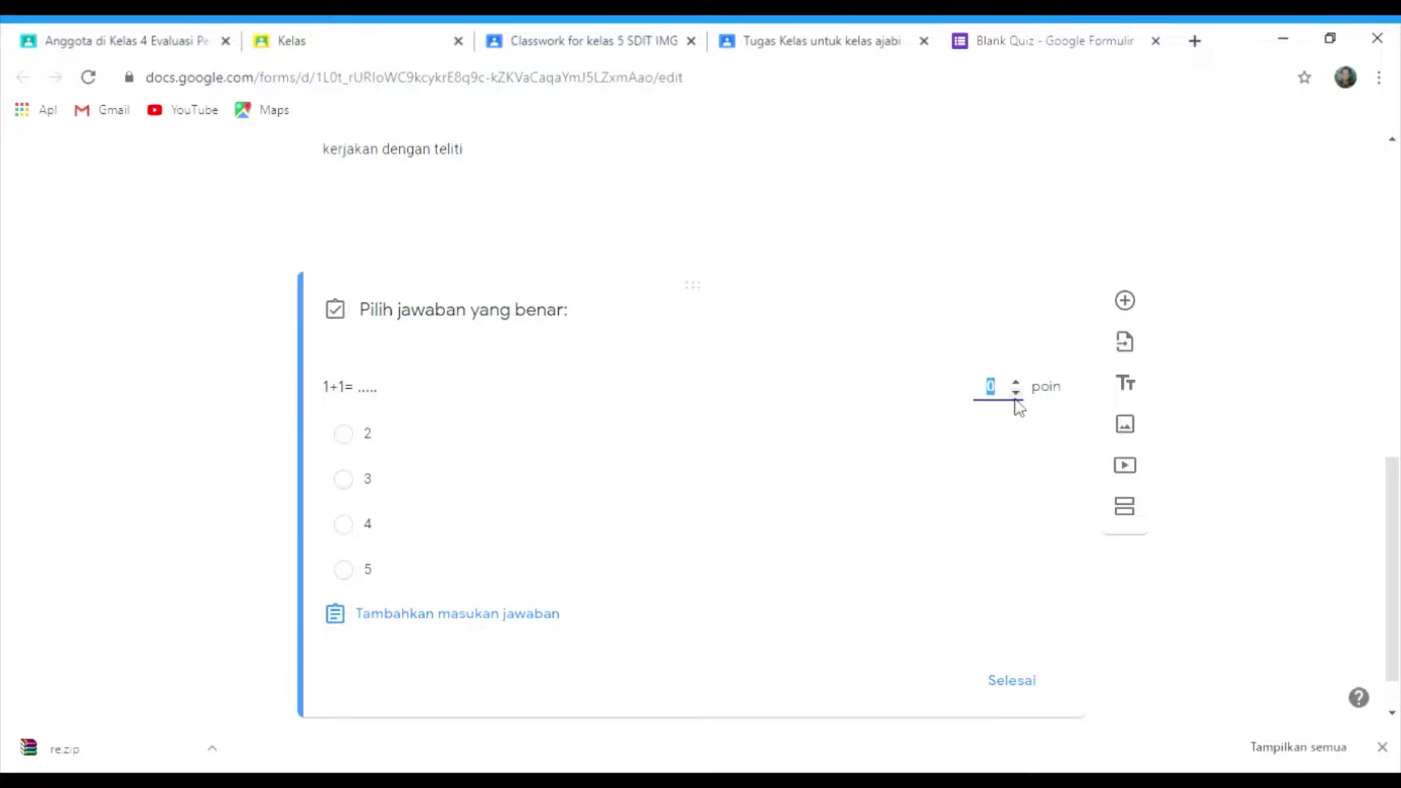
{"action": "type", "text": "10"}
{"action": "left_click", "coordinate": [344, 434]}
{"action": "left_click", "coordinate": [1013, 681]}
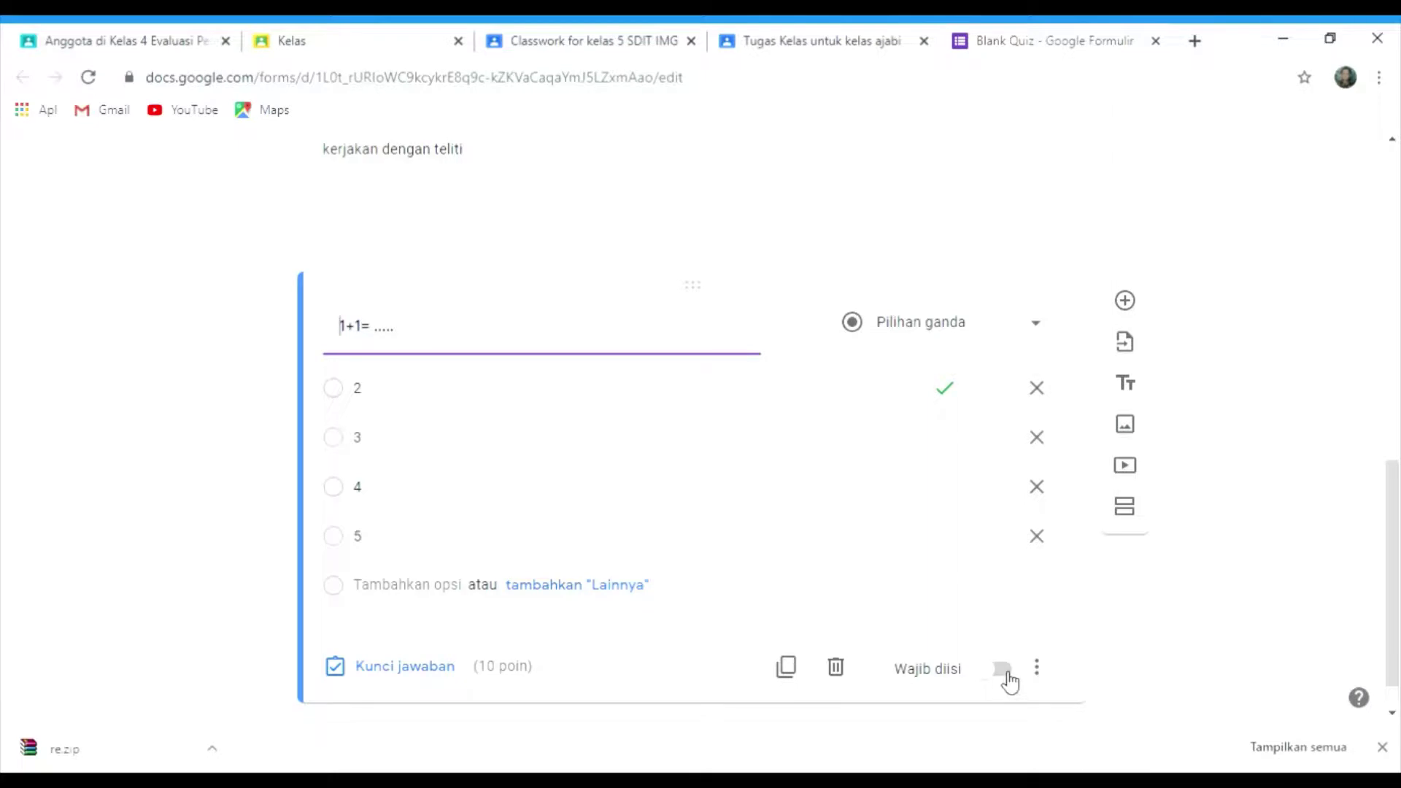
{"action": "left_click", "coordinate": [1007, 679]}
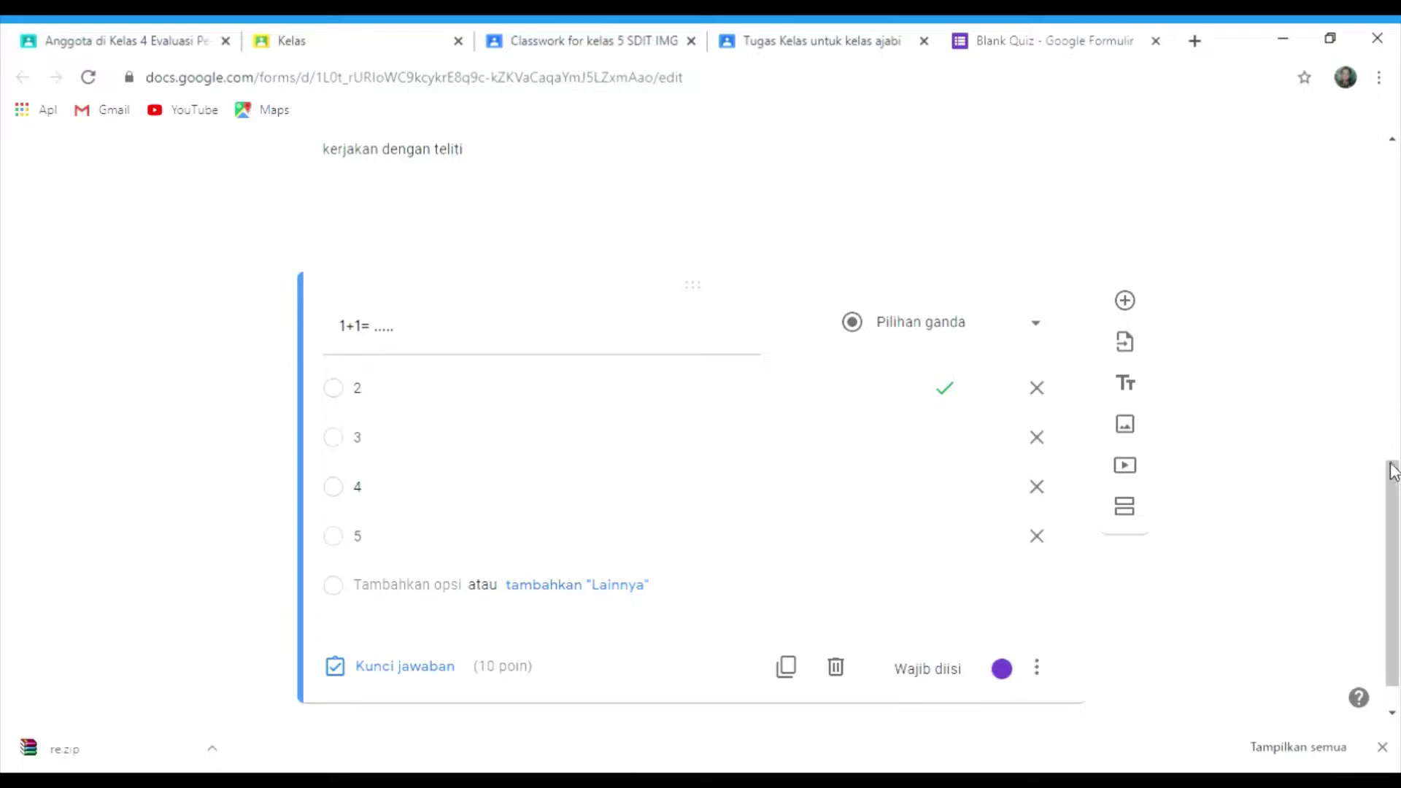
{"action": "left_click_drag", "start_coordinate": [1394, 491], "coordinate": [1392, 176]}
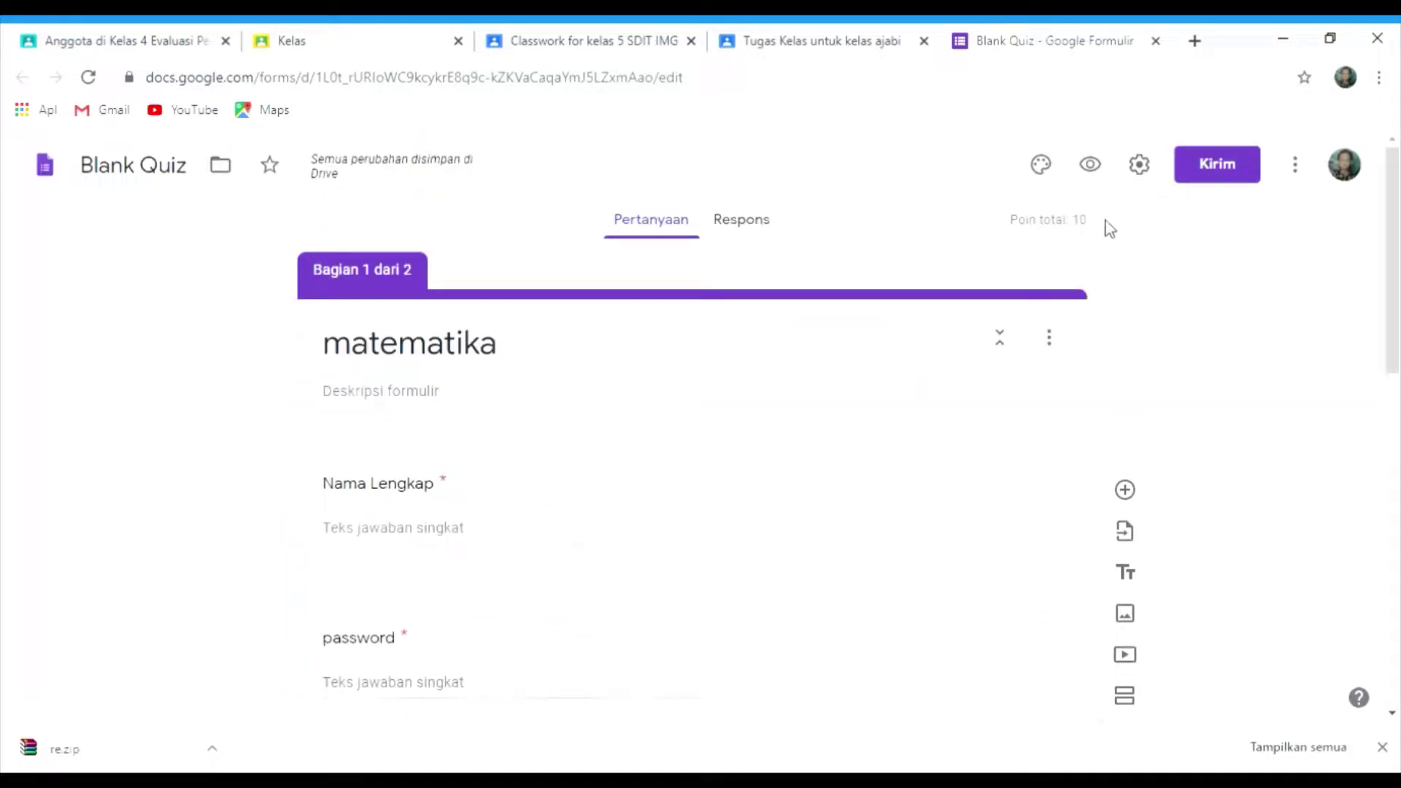
- In the form settings, limit respondents to 1 response and save
{"action": "left_click", "coordinate": [1141, 167]}
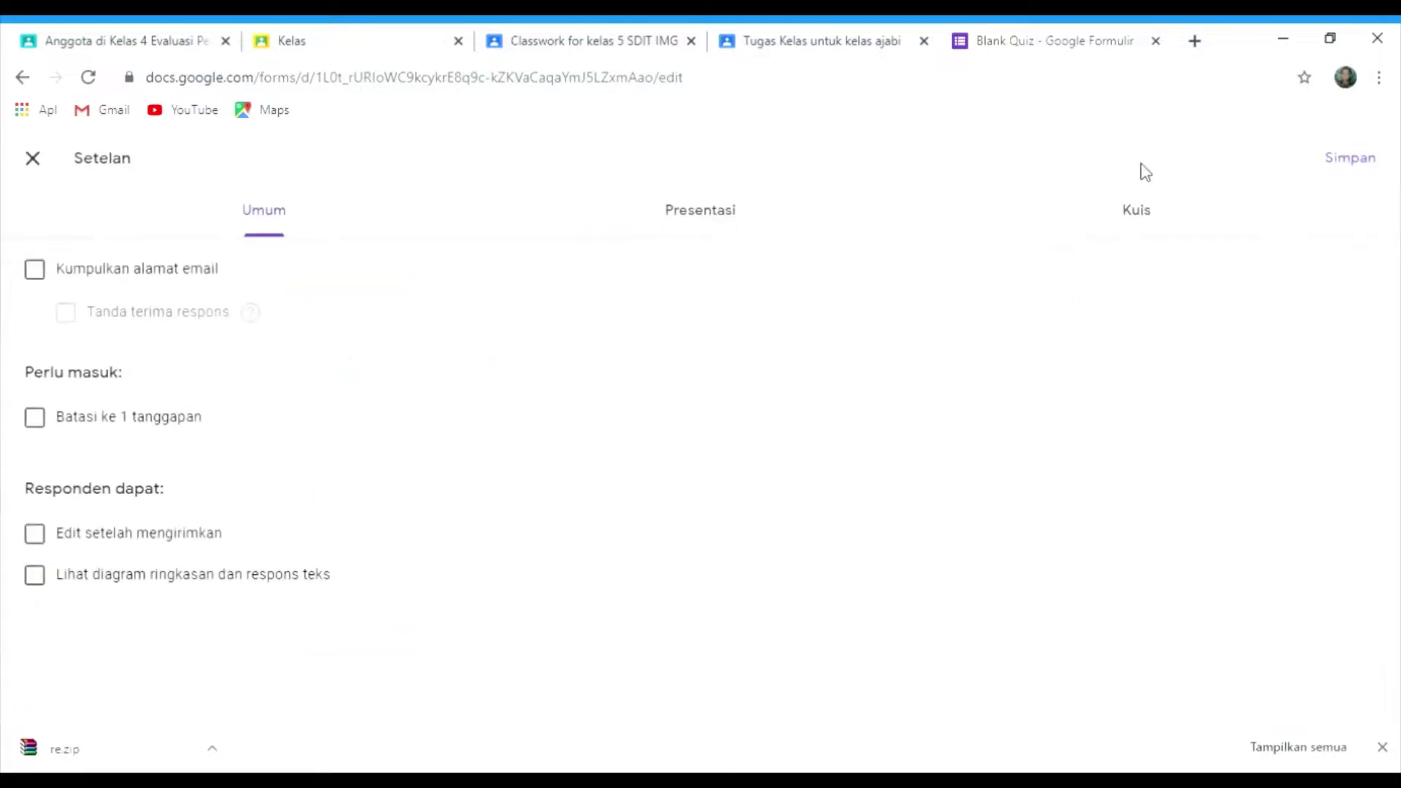
{"action": "left_click", "coordinate": [1142, 213]}
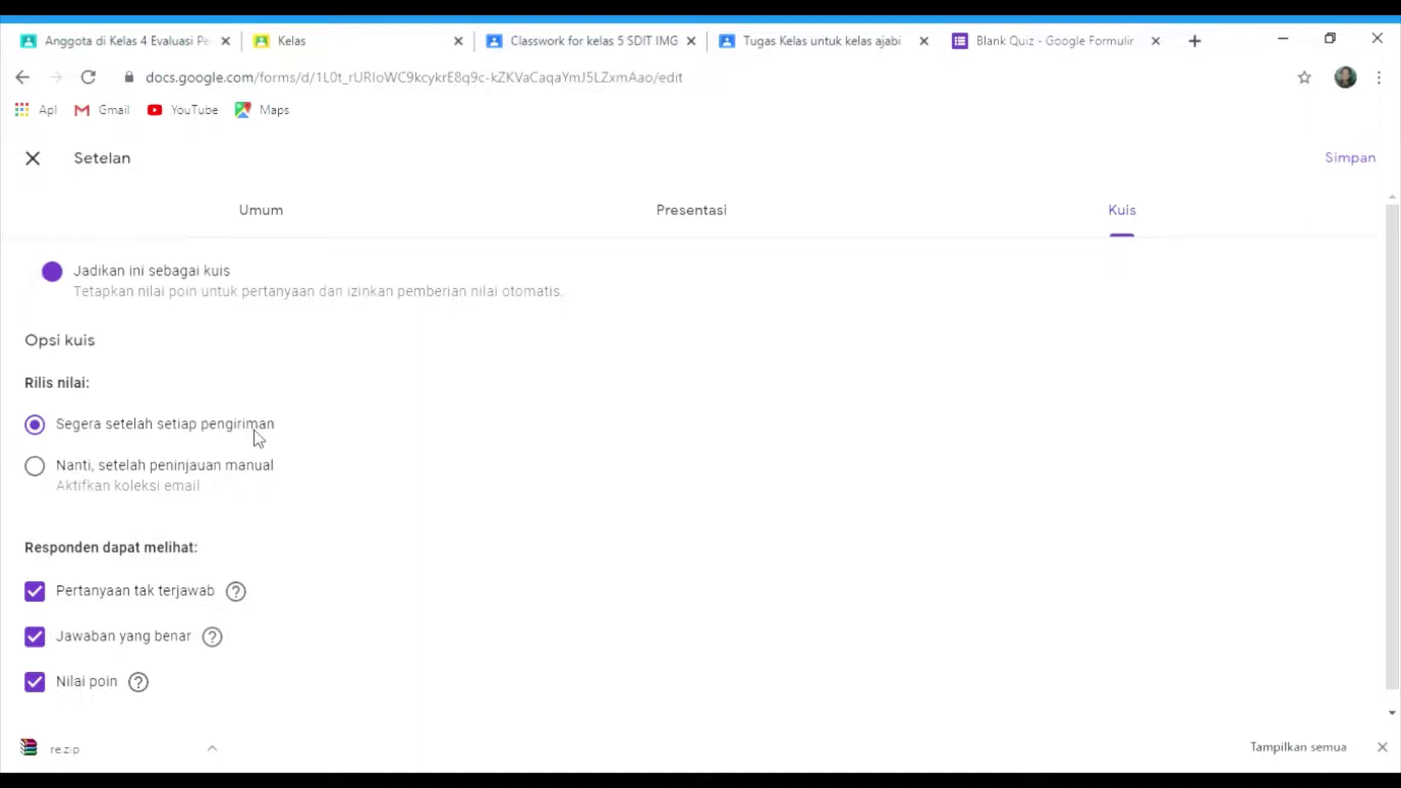
{"action": "left_click", "coordinate": [276, 226]}
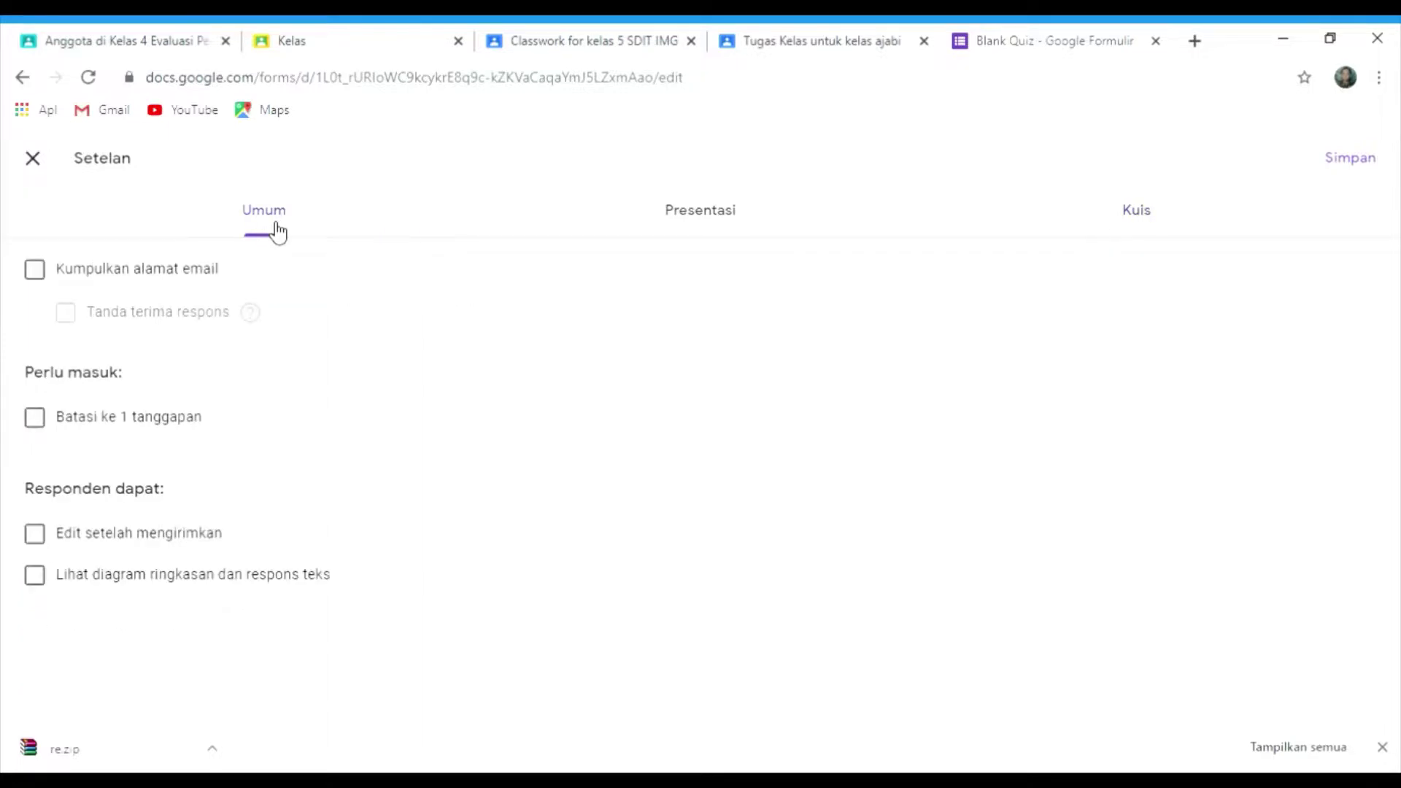
{"action": "left_click", "coordinate": [35, 419]}
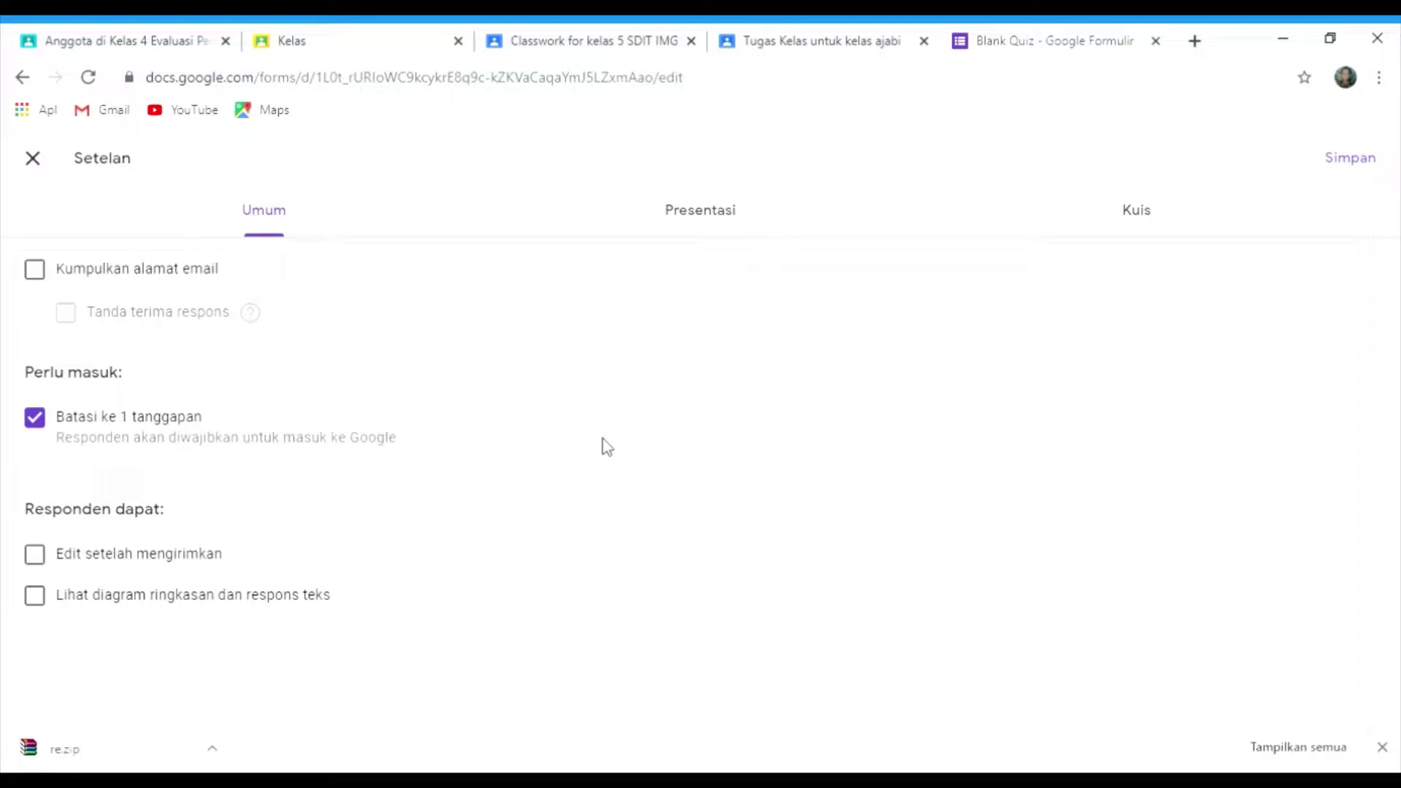
{"action": "left_click", "coordinate": [1362, 159]}
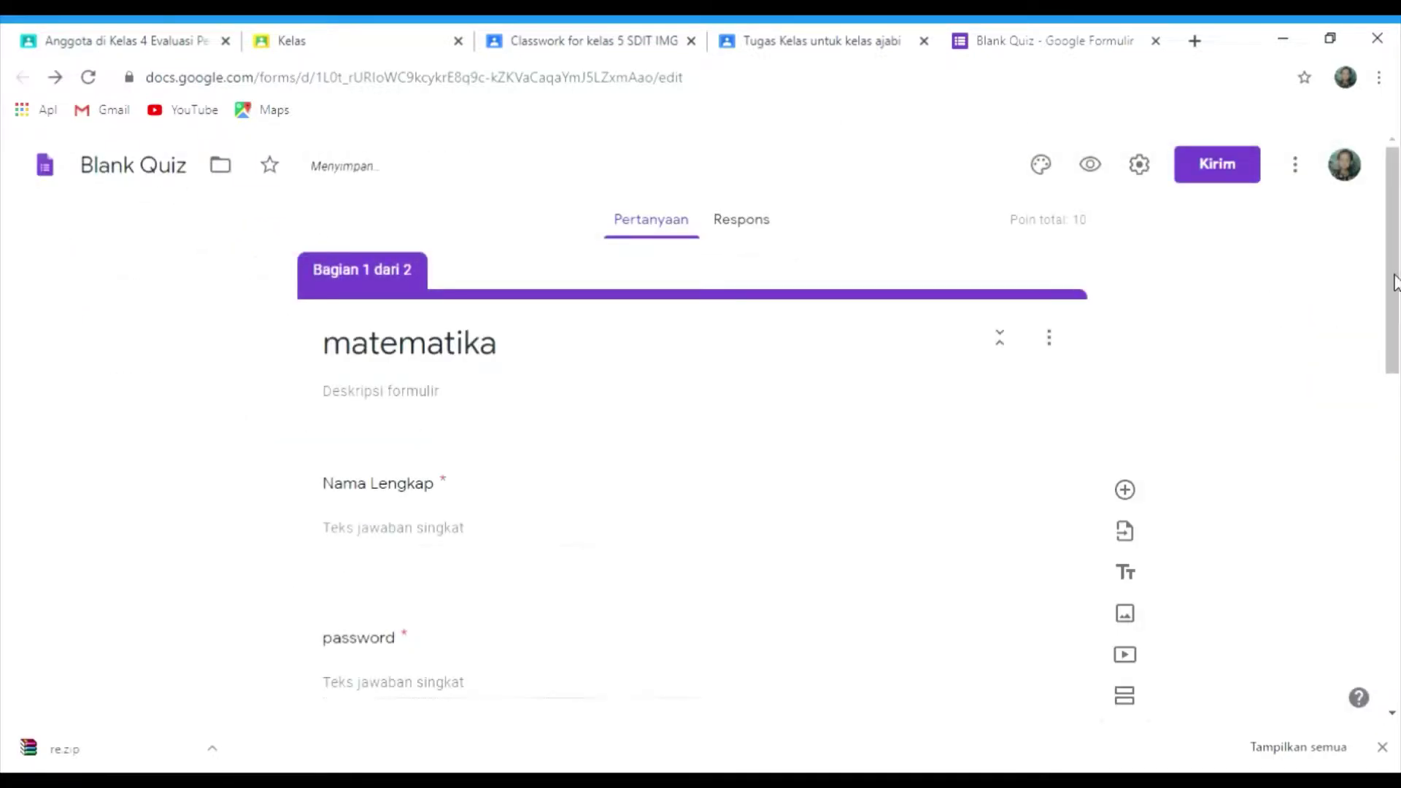
- Open the image insertion window for the 1+1 question and browse the web search and Drive sources
{"action": "left_click_drag", "start_coordinate": [1393, 281], "coordinate": [1396, 524]}
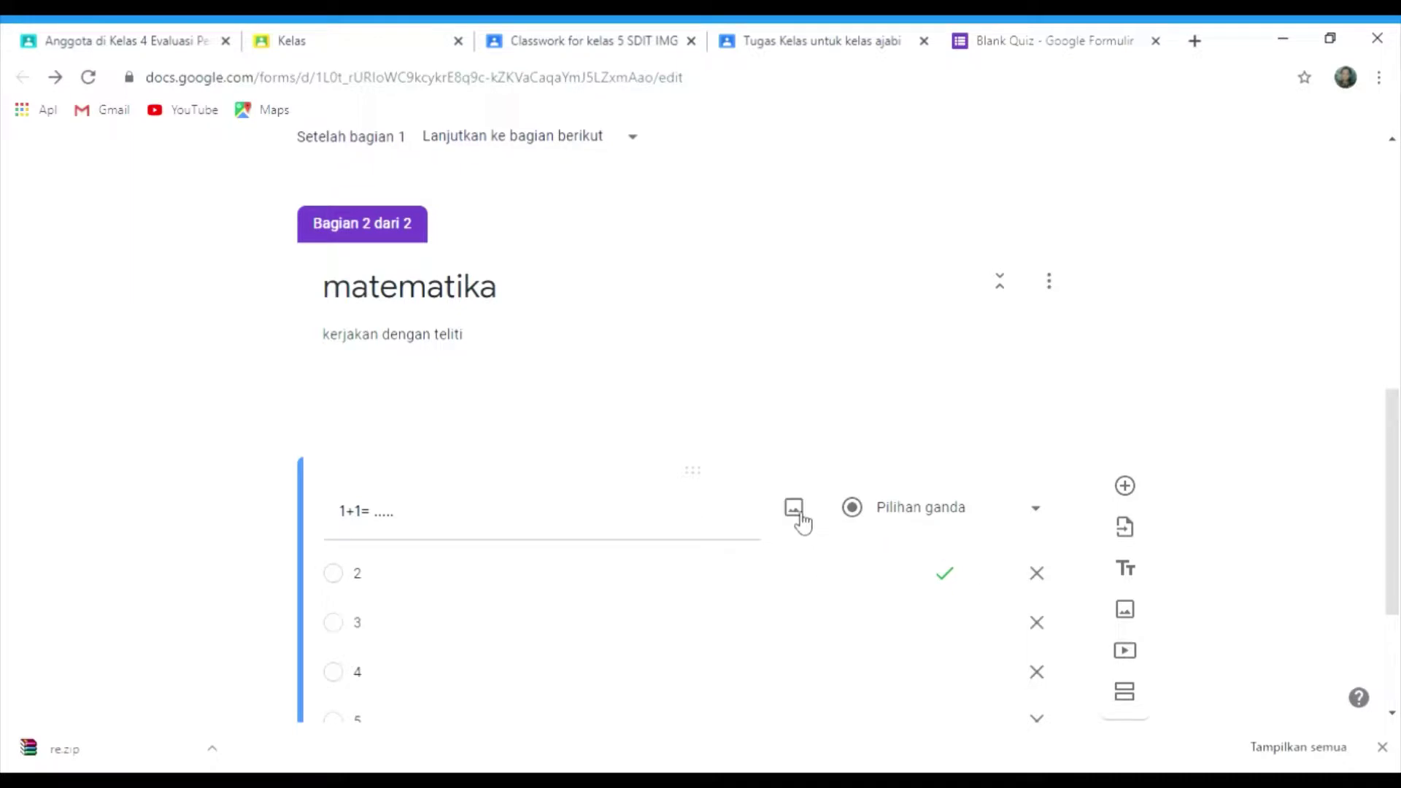
{"action": "left_click", "coordinate": [795, 508]}
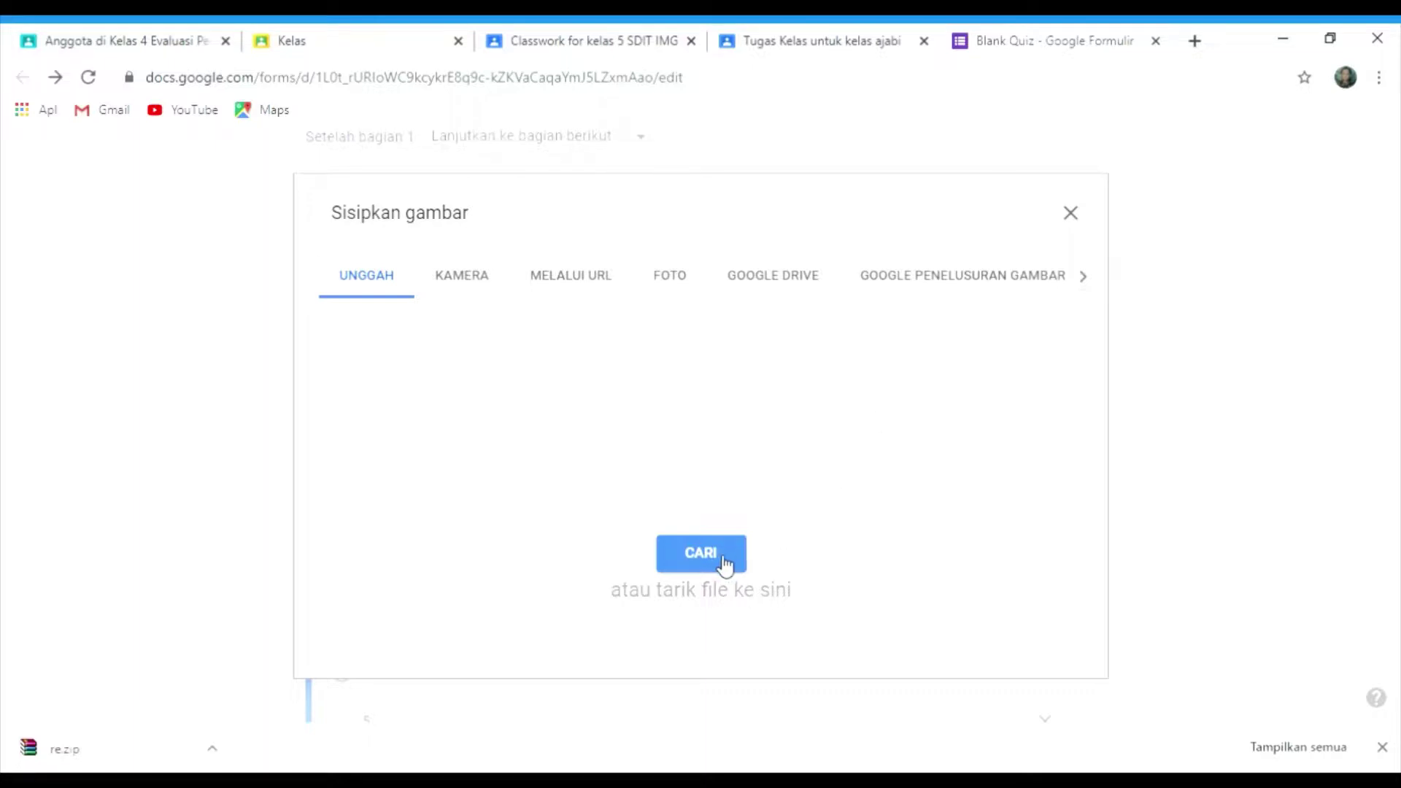
{"action": "left_click", "coordinate": [1085, 279]}
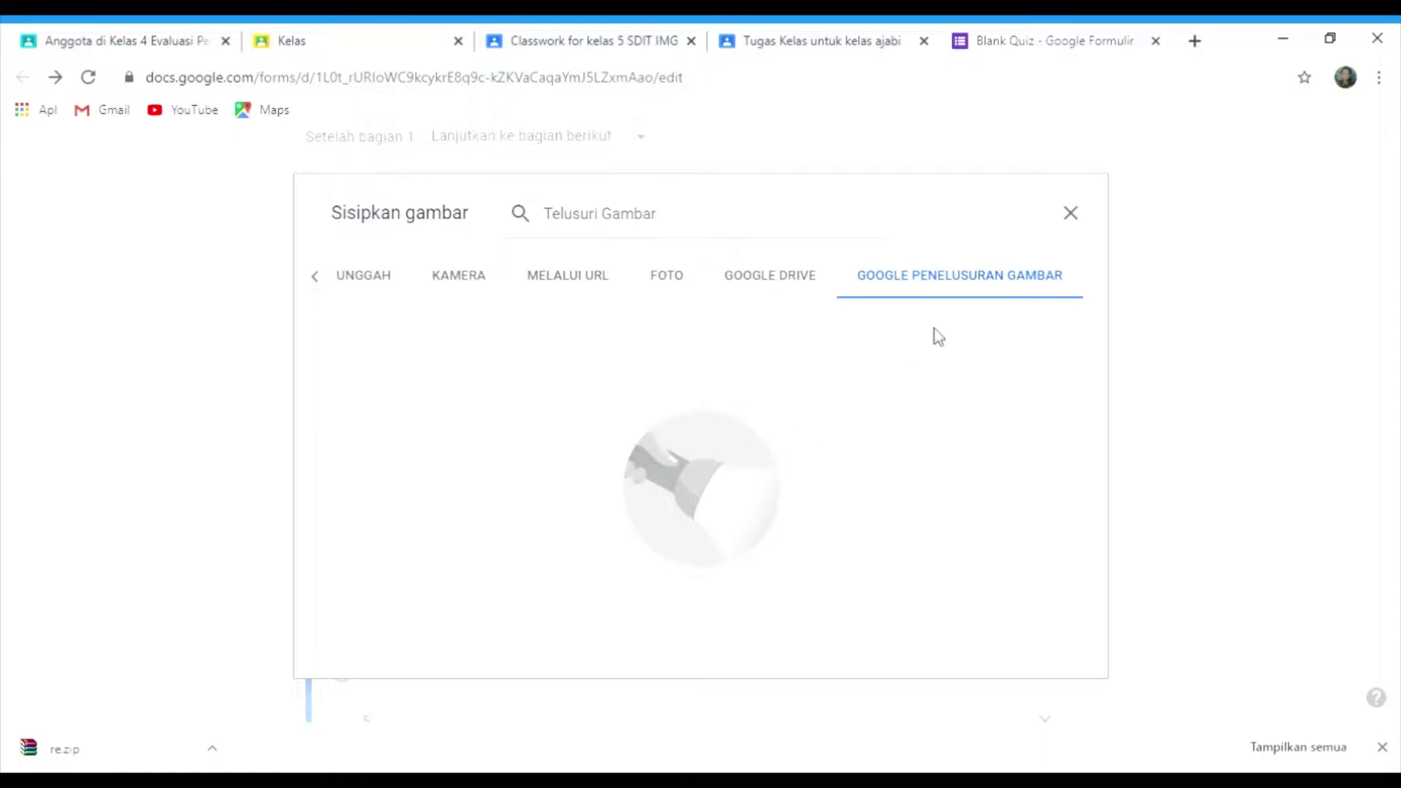
{"action": "left_click", "coordinate": [995, 285]}
{"action": "left_click", "coordinate": [789, 292]}
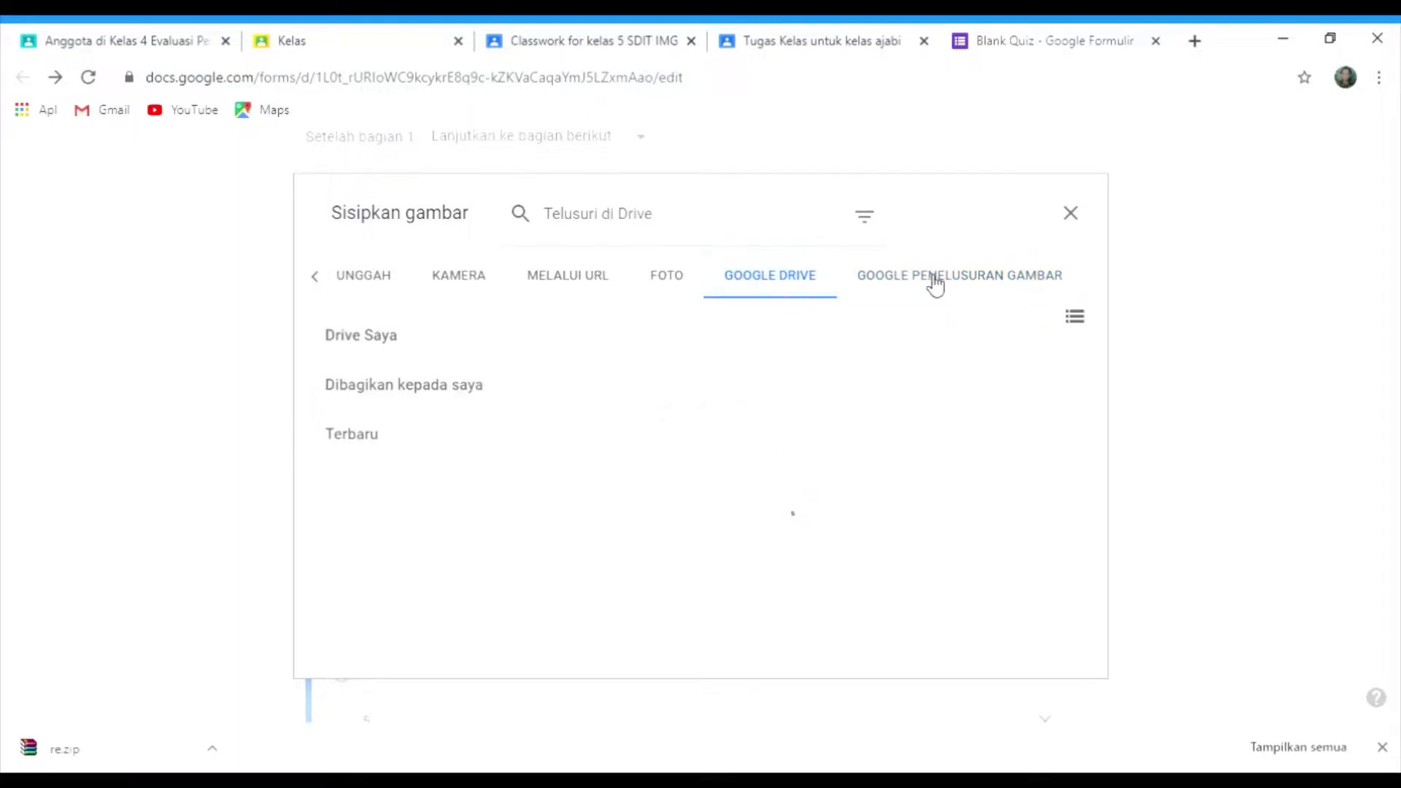
{"action": "left_click", "coordinate": [938, 281]}
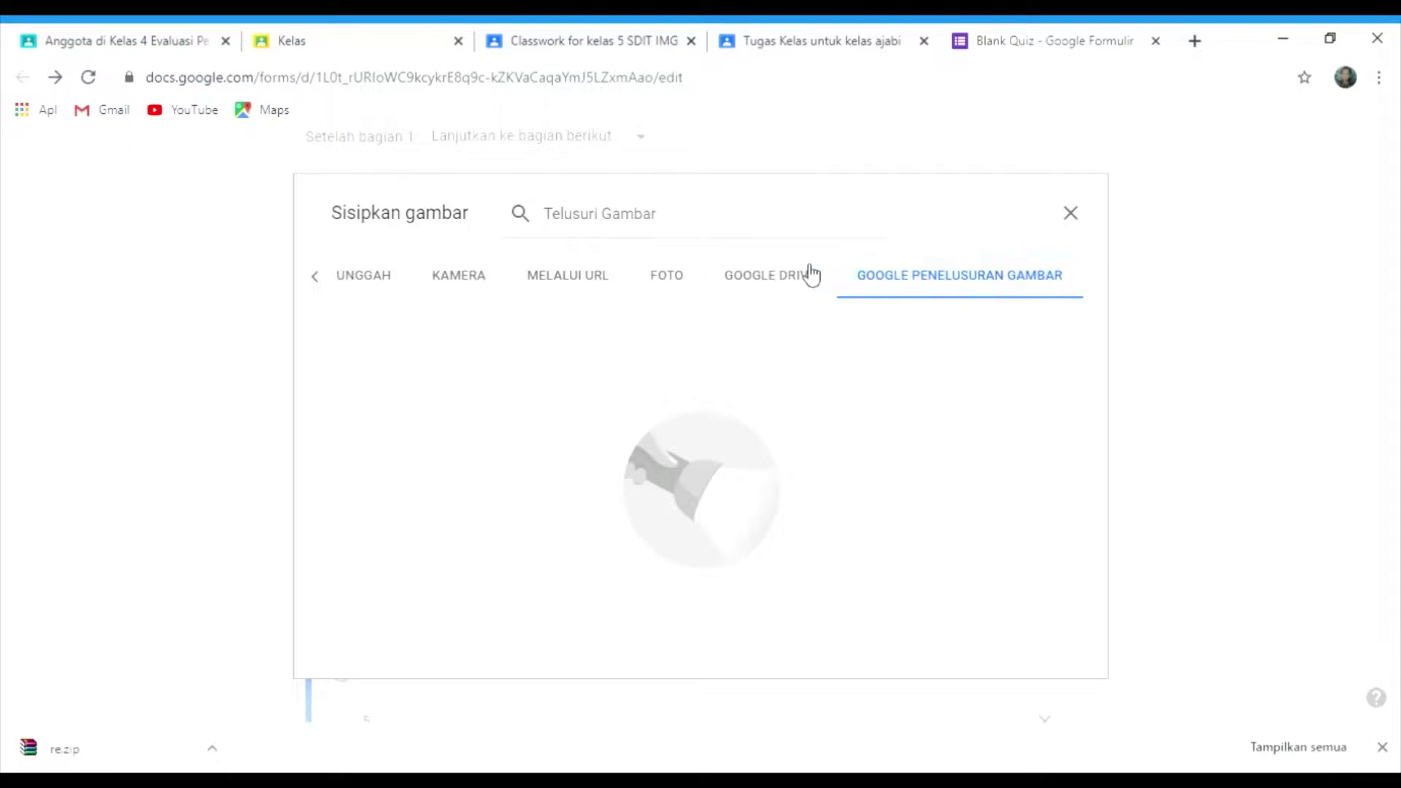
{"action": "left_click", "coordinate": [782, 283]}
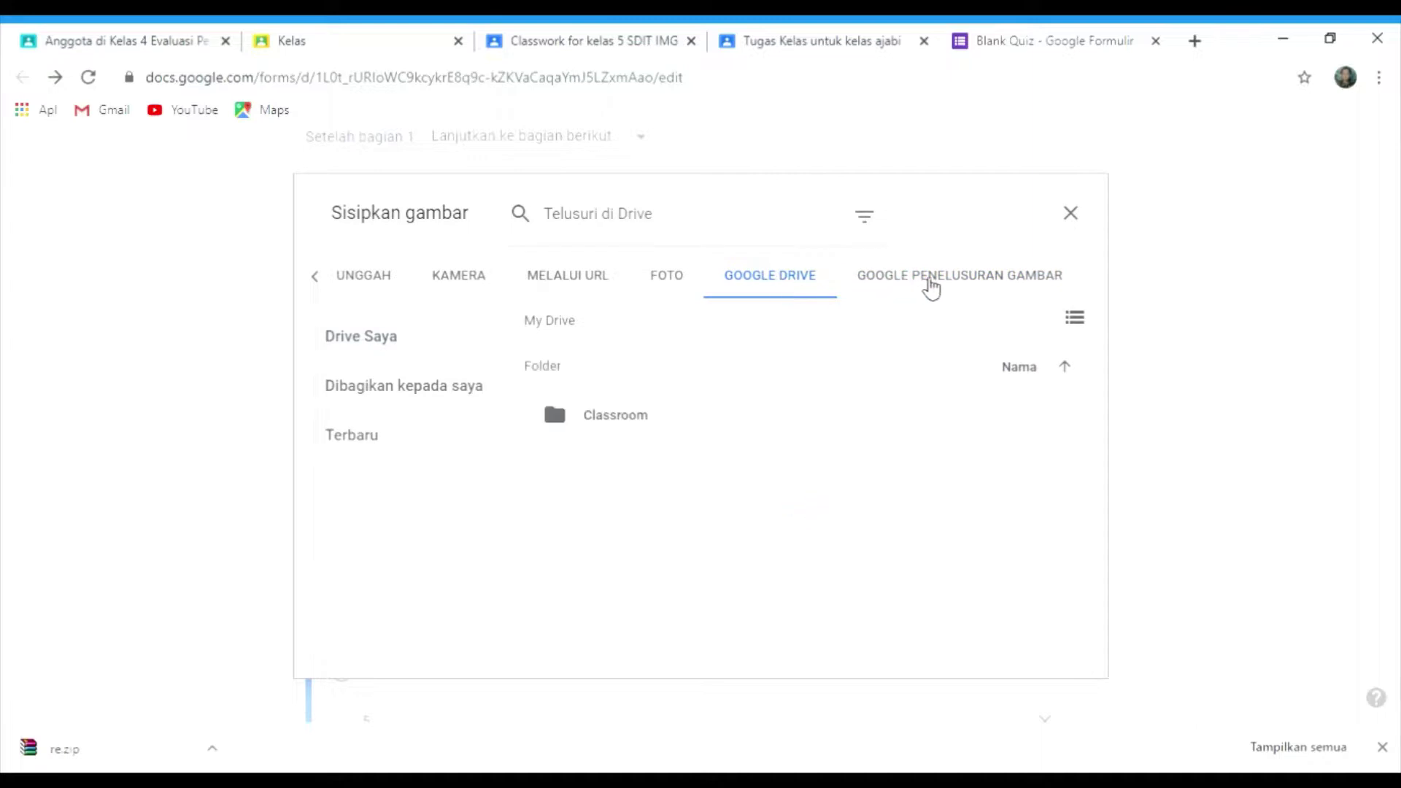
{"action": "left_click", "coordinate": [934, 287]}
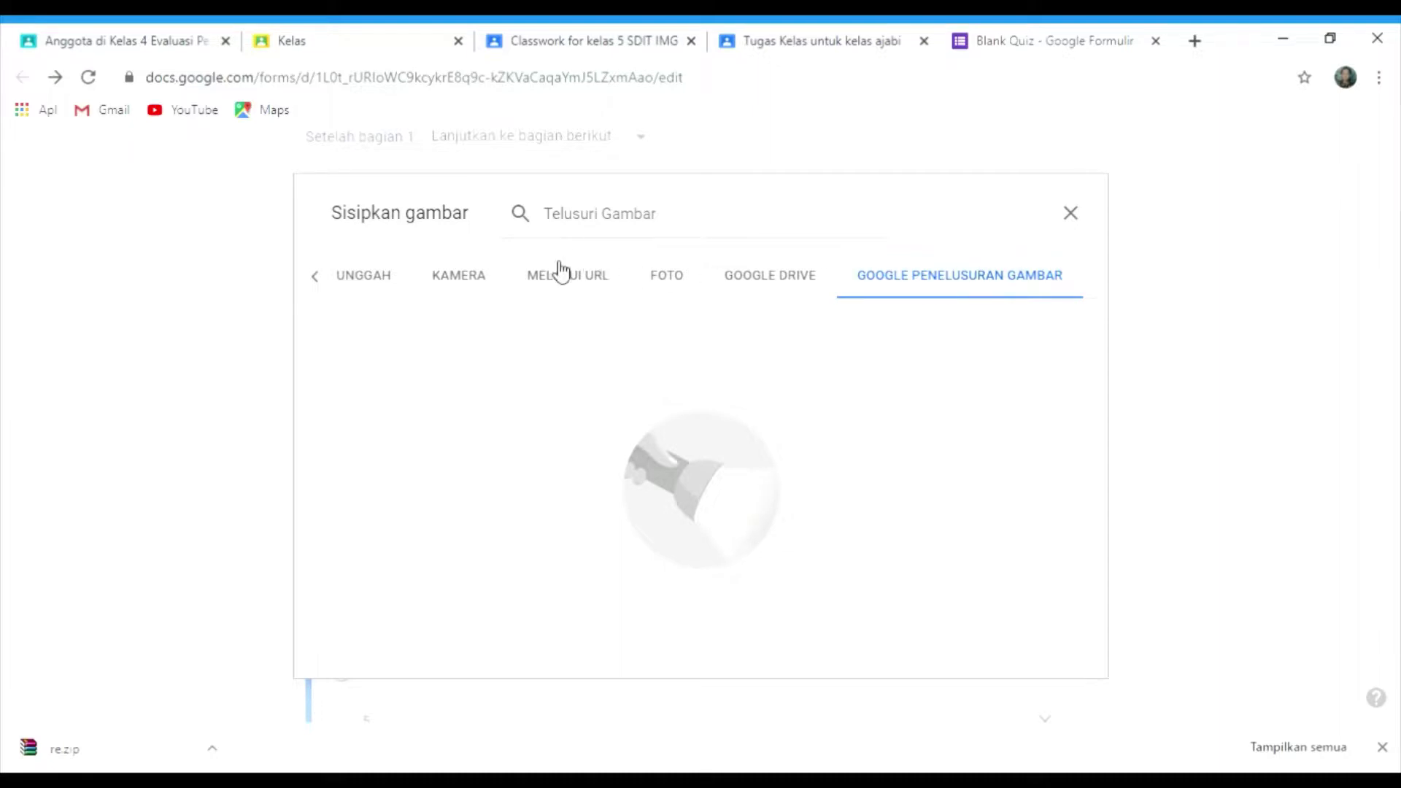
{"action": "left_click", "coordinate": [752, 282]}
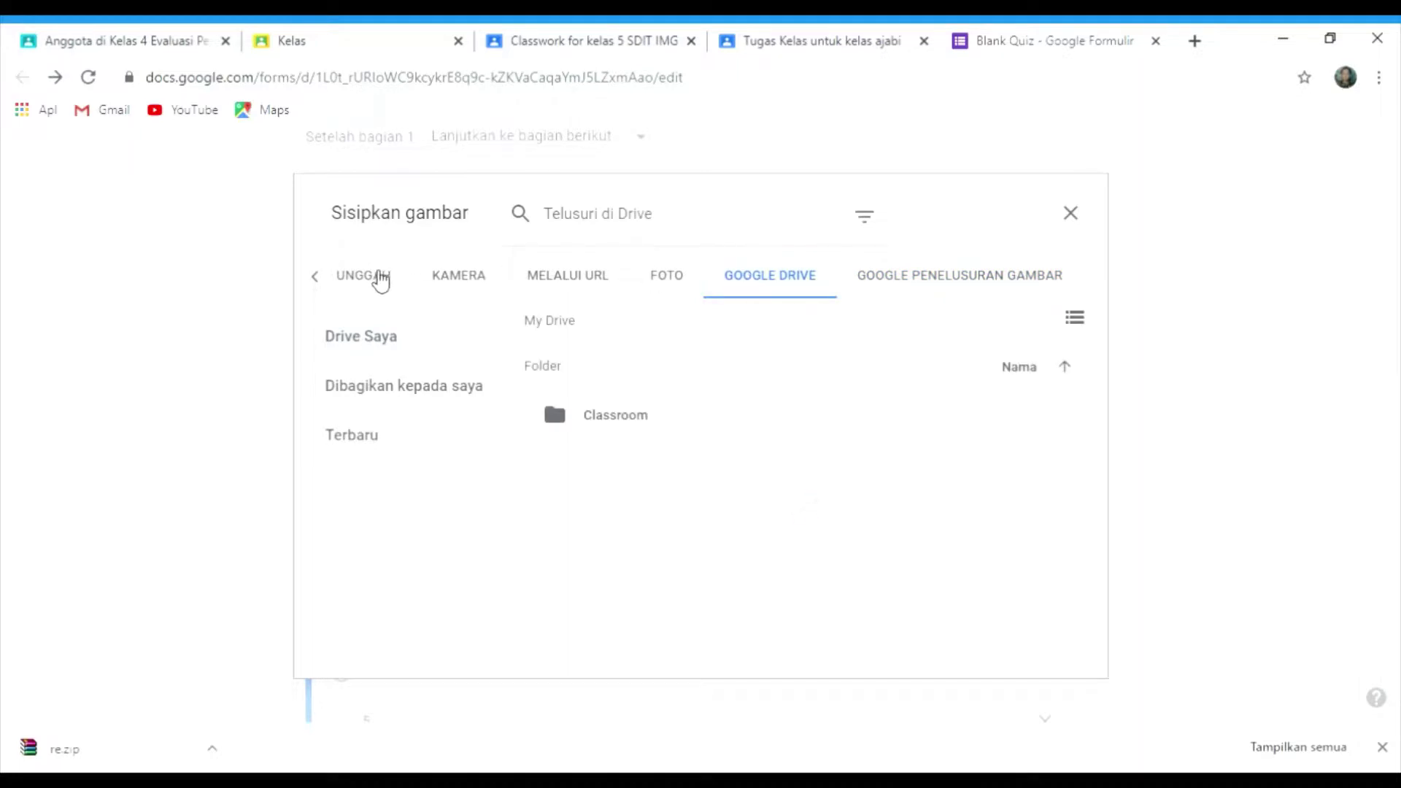
- Upload the costume picture from the computer as the question's illustration
{"action": "left_click", "coordinate": [447, 292]}
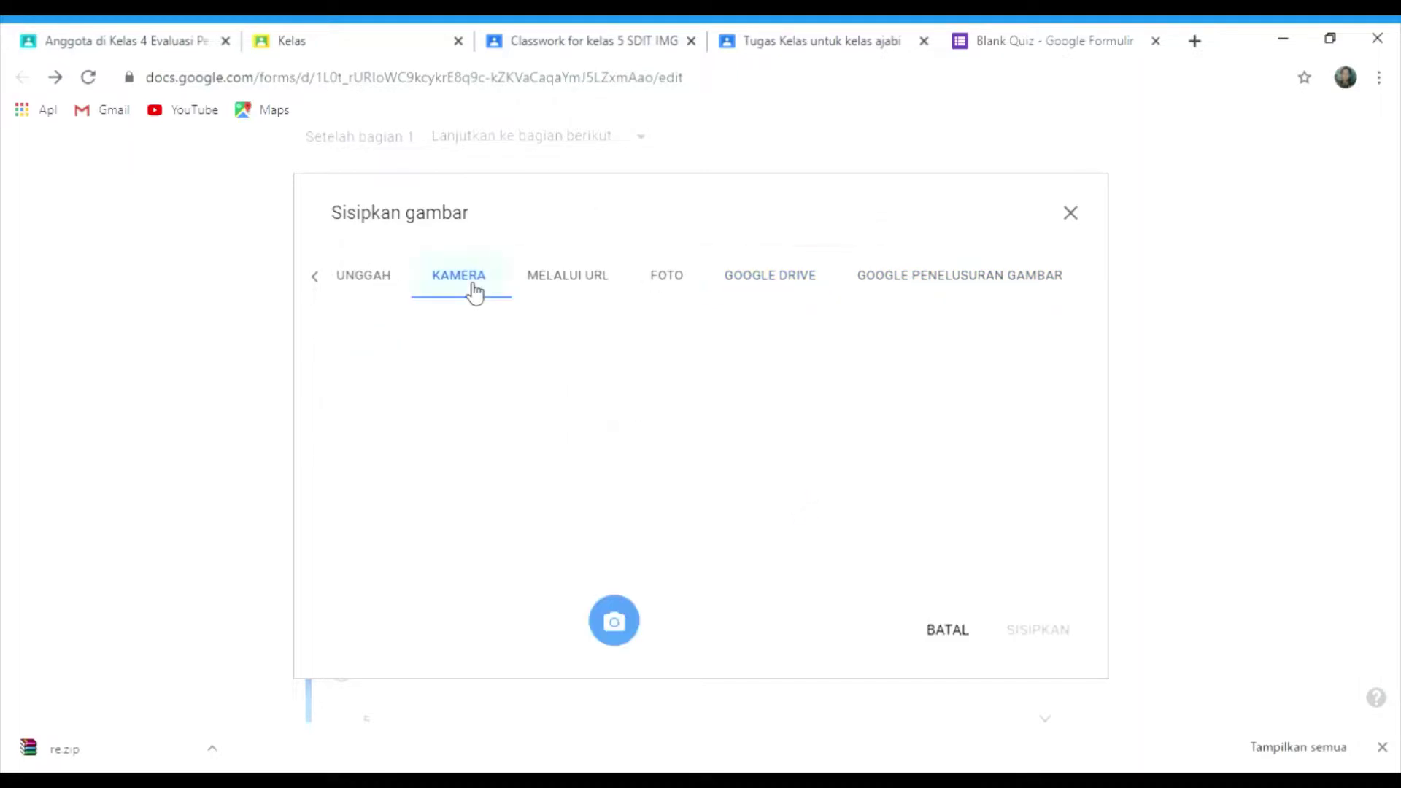
{"action": "left_click", "coordinate": [379, 279]}
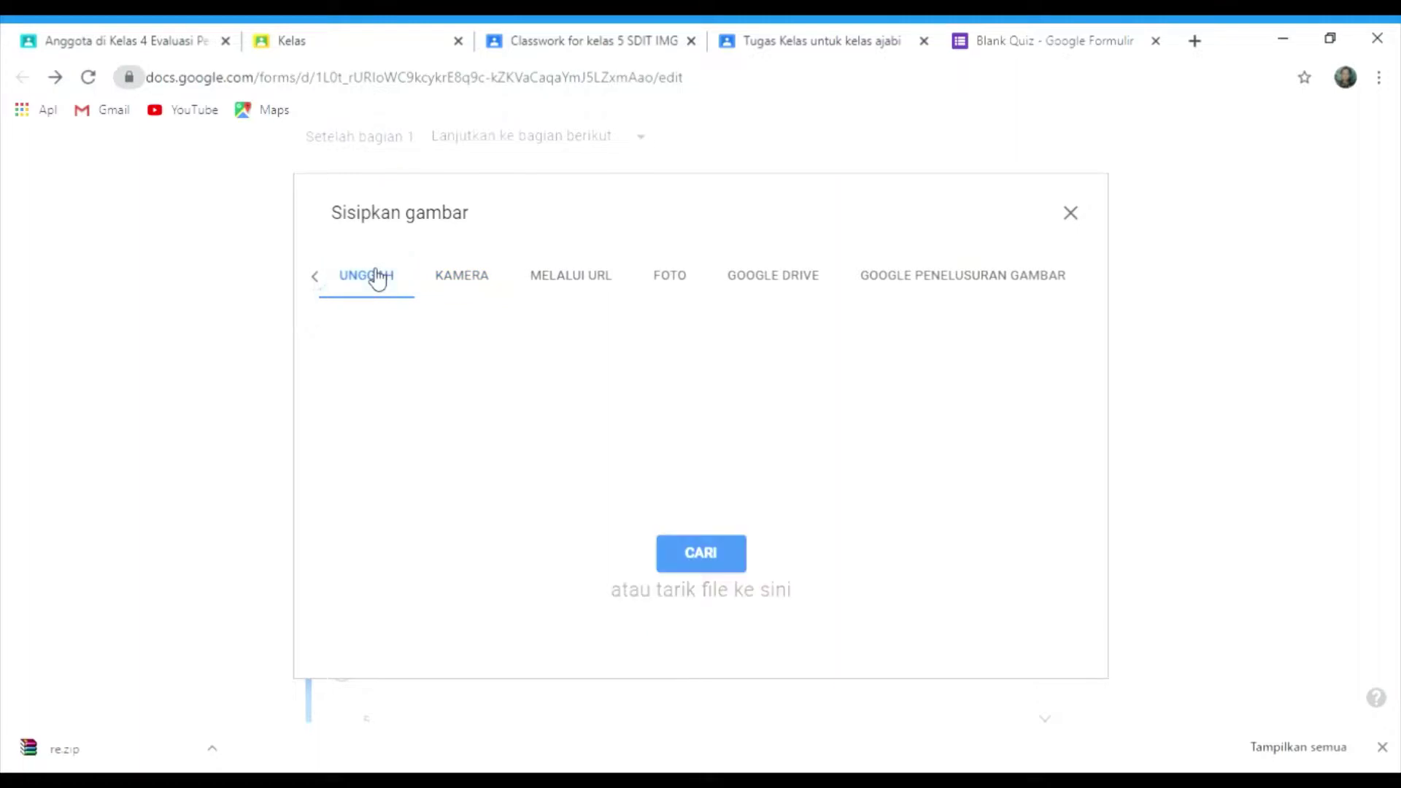
{"action": "left_click", "coordinate": [698, 556]}
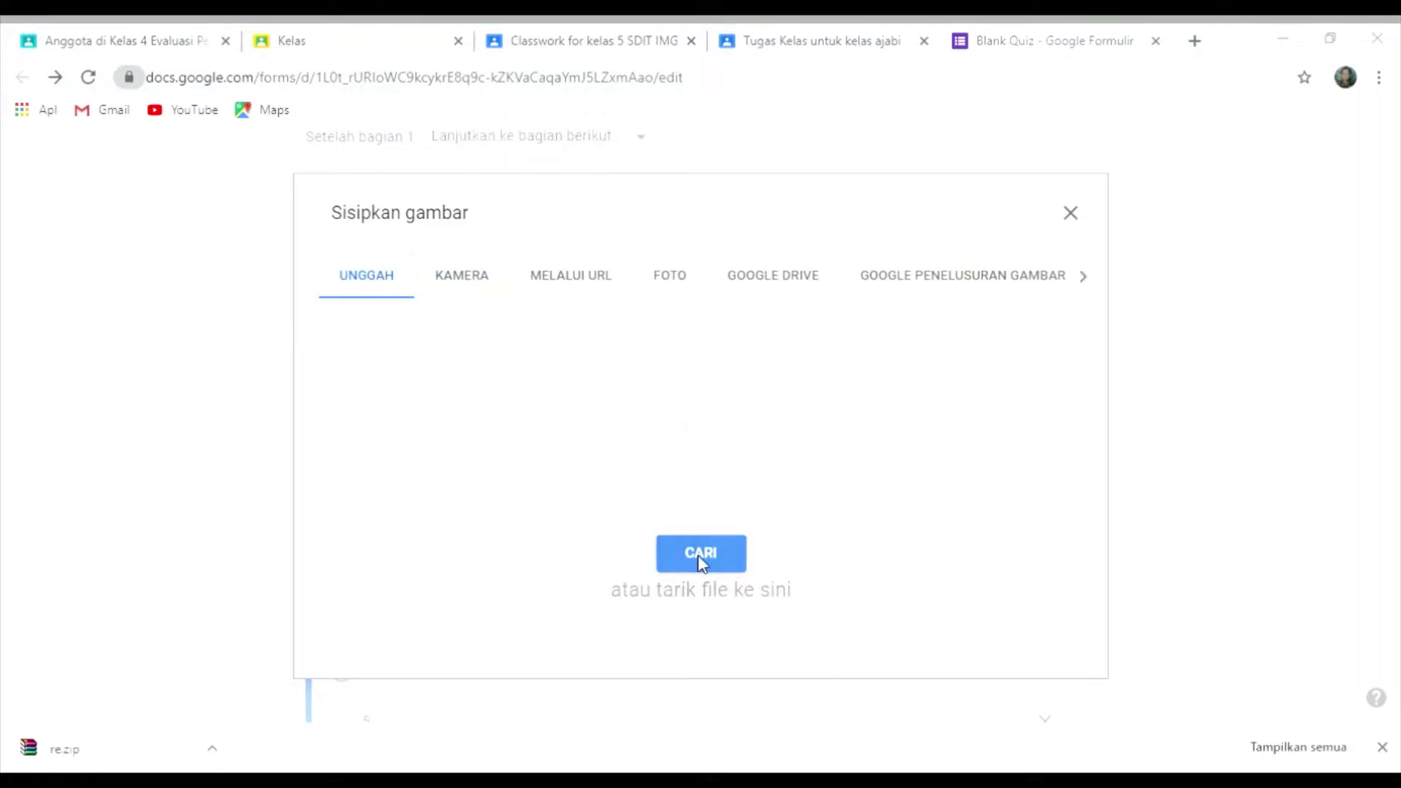
{"action": "left_click", "coordinate": [681, 42]}
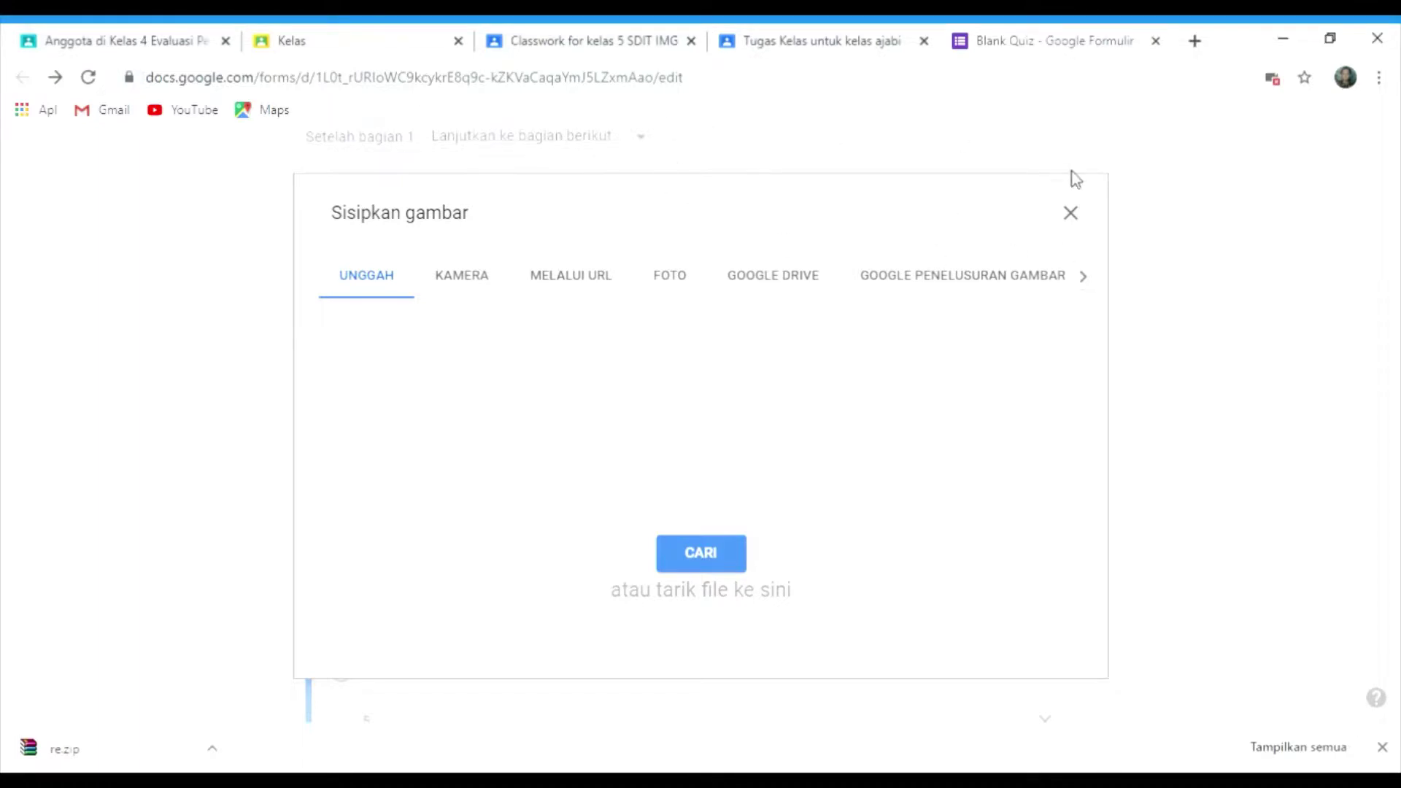
{"action": "left_click", "coordinate": [1072, 214]}
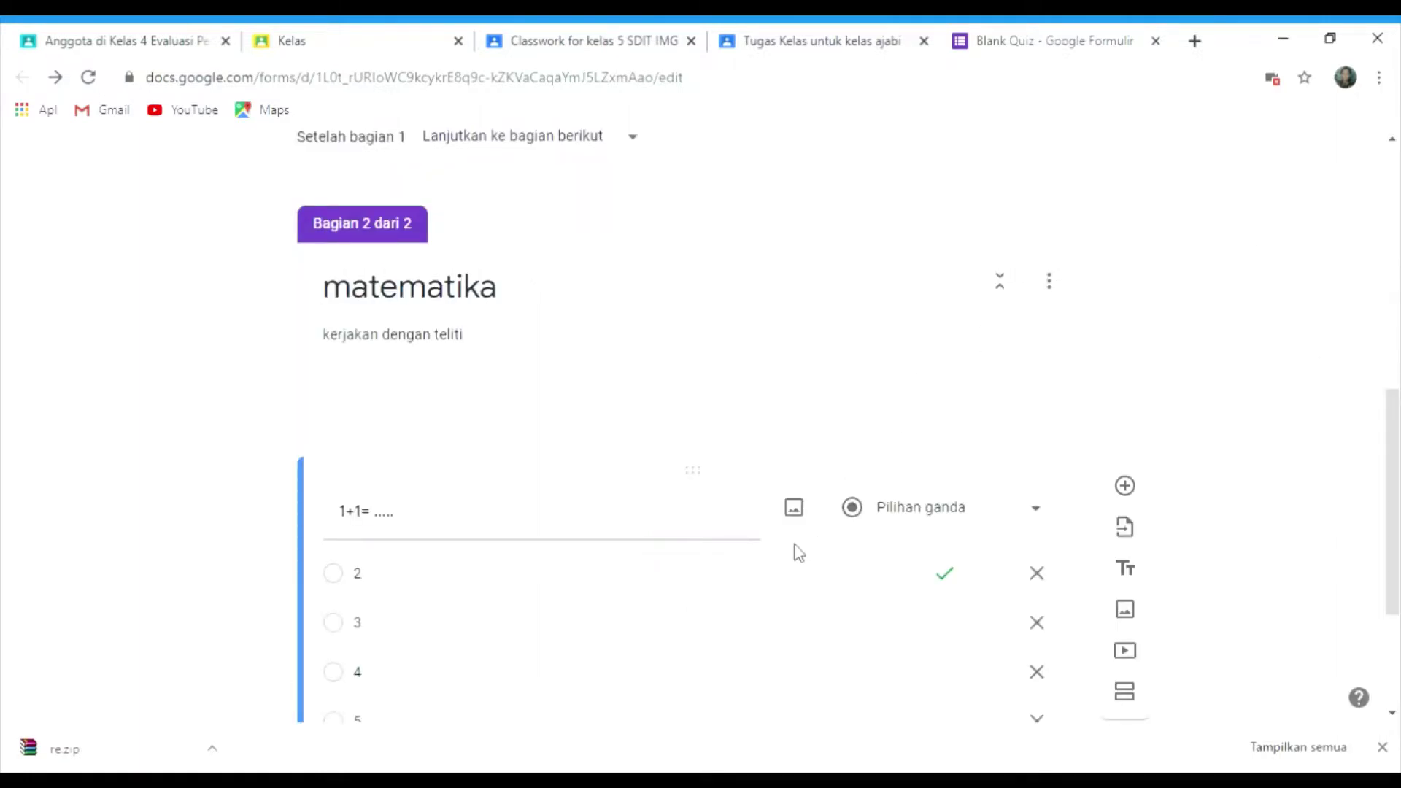
{"action": "left_click", "coordinate": [796, 514]}
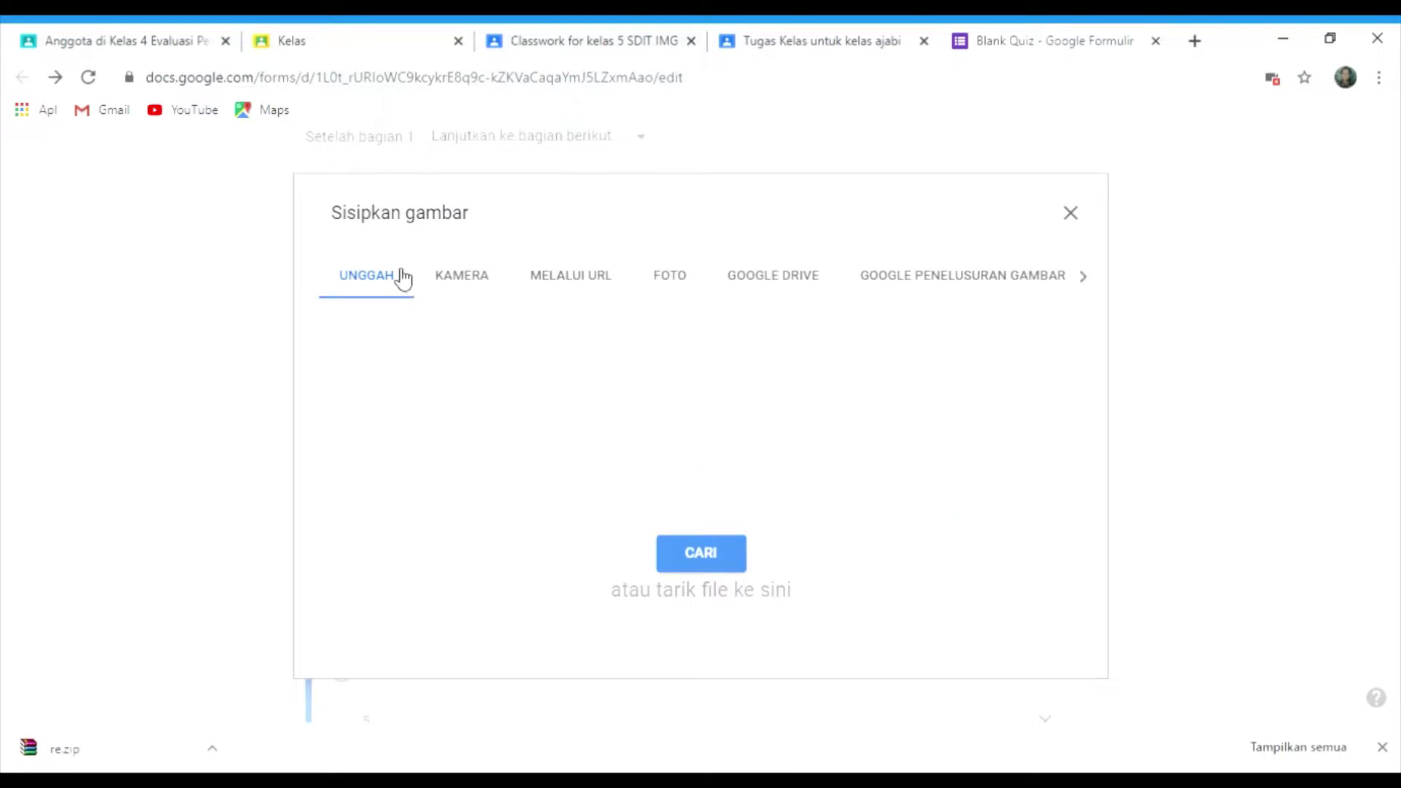
{"action": "left_click", "coordinate": [722, 558]}
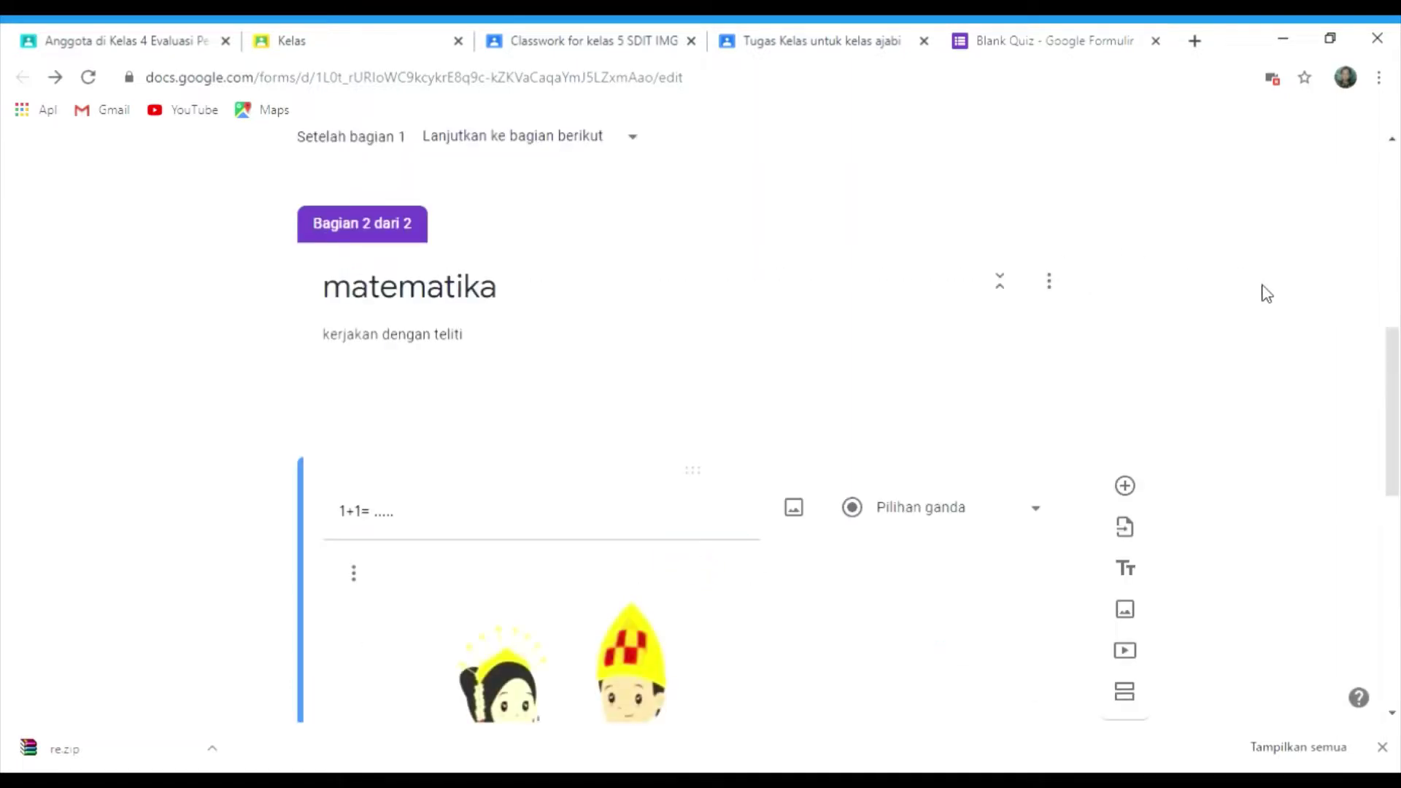
- Shrink the costume illustration to a small square and zoom the page out slightly
{"action": "scroll", "coordinate": [1390, 350], "scroll_direction": "down", "scroll_amount": 4}
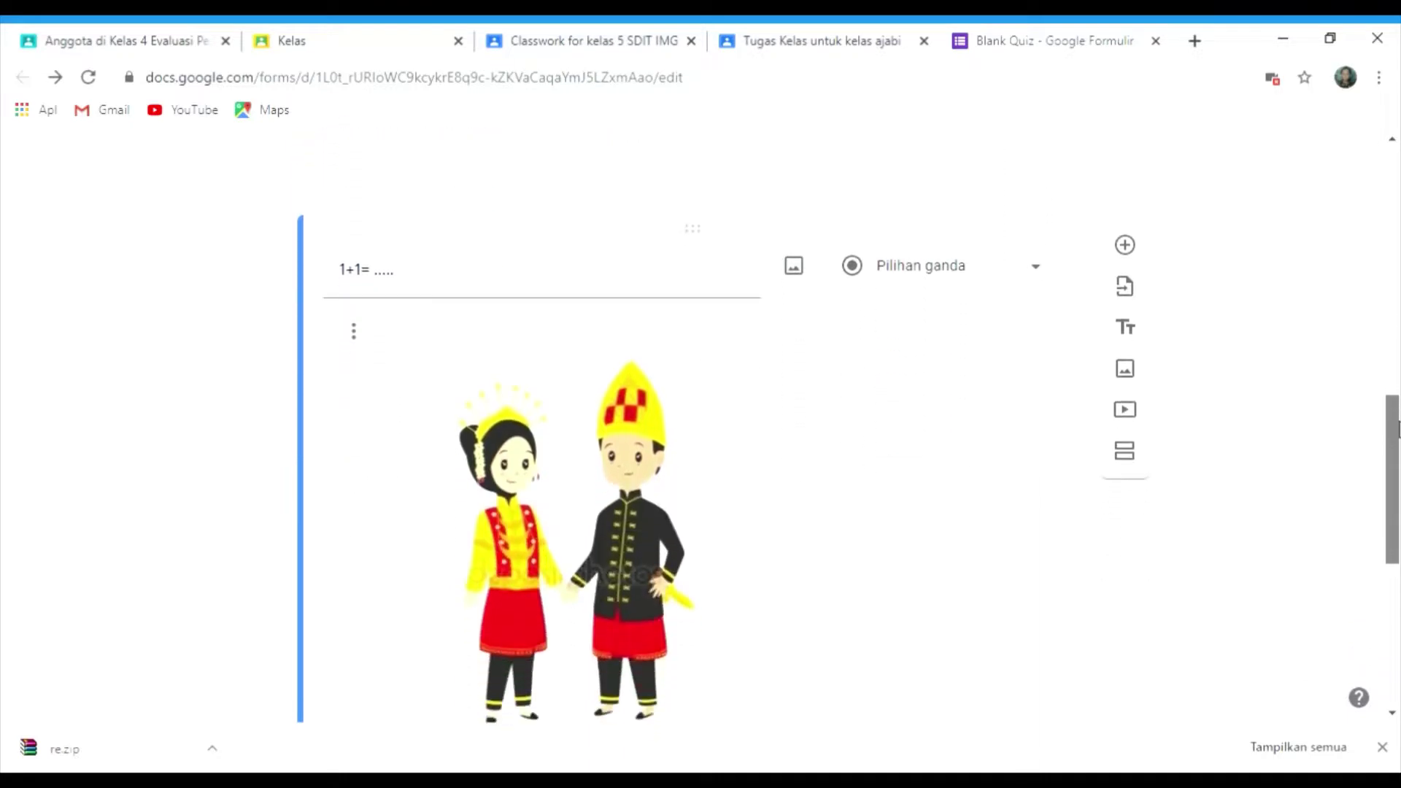
{"action": "left_click", "coordinate": [615, 510]}
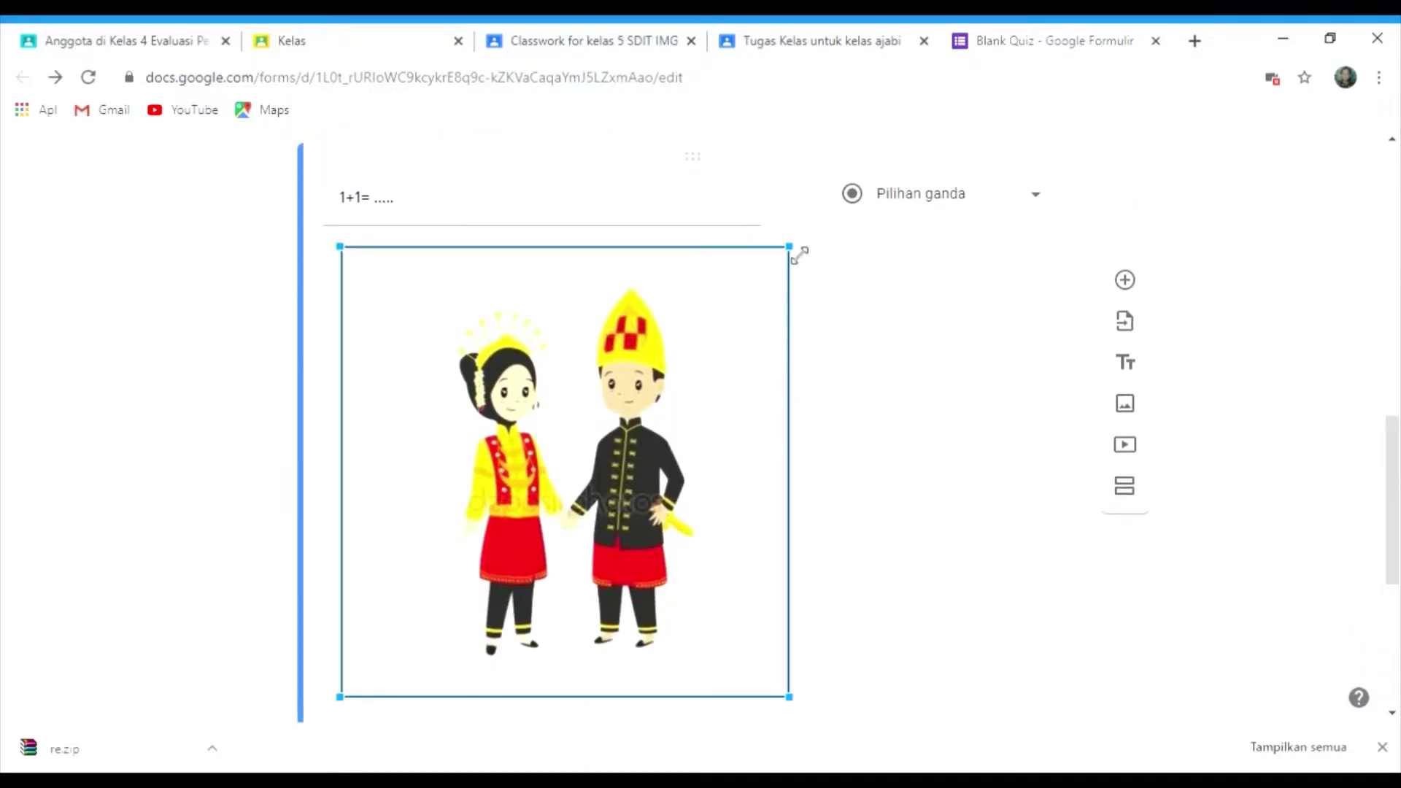
{"action": "left_click_drag", "start_coordinate": [796, 255], "coordinate": [482, 511]}
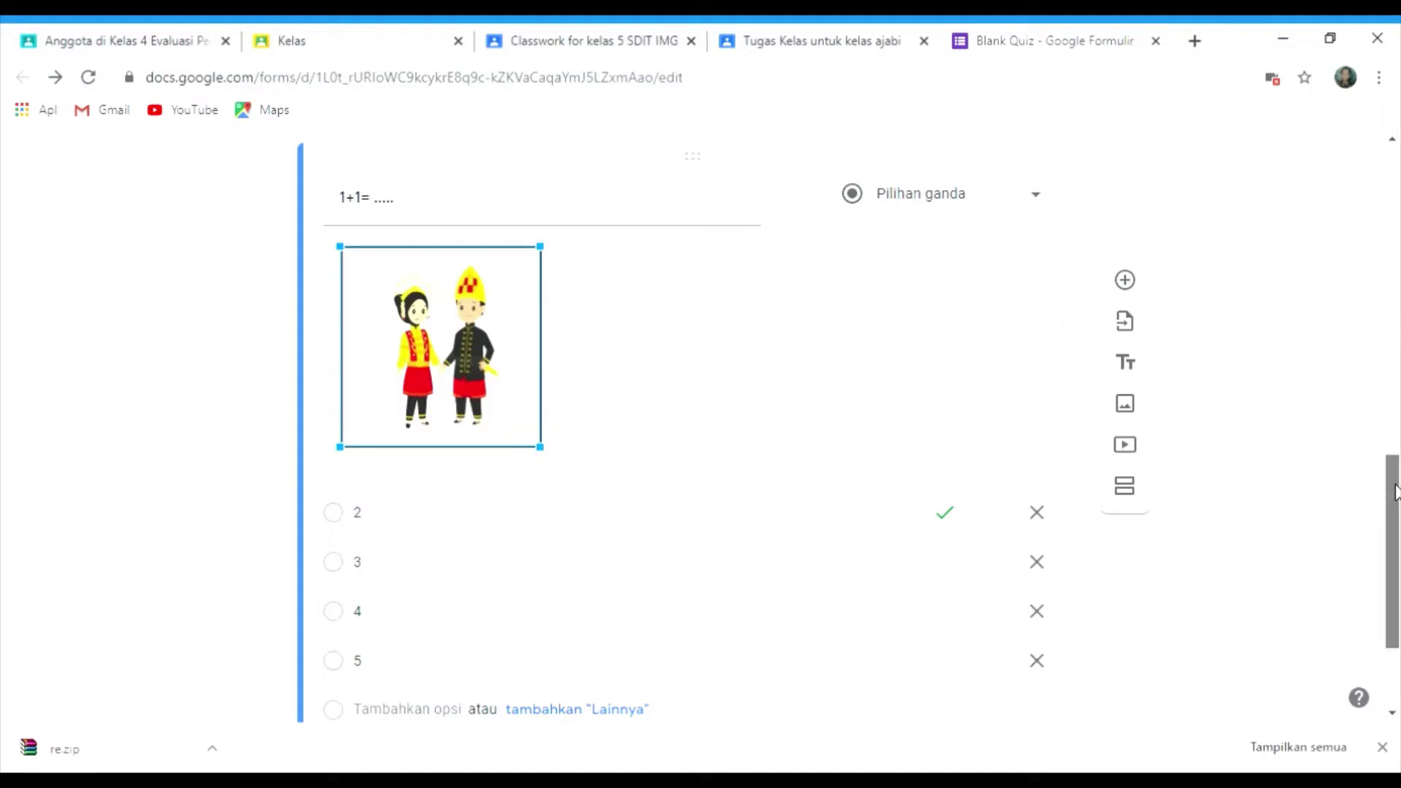
{"action": "left_click_drag", "start_coordinate": [1393, 493], "coordinate": [1398, 113]}
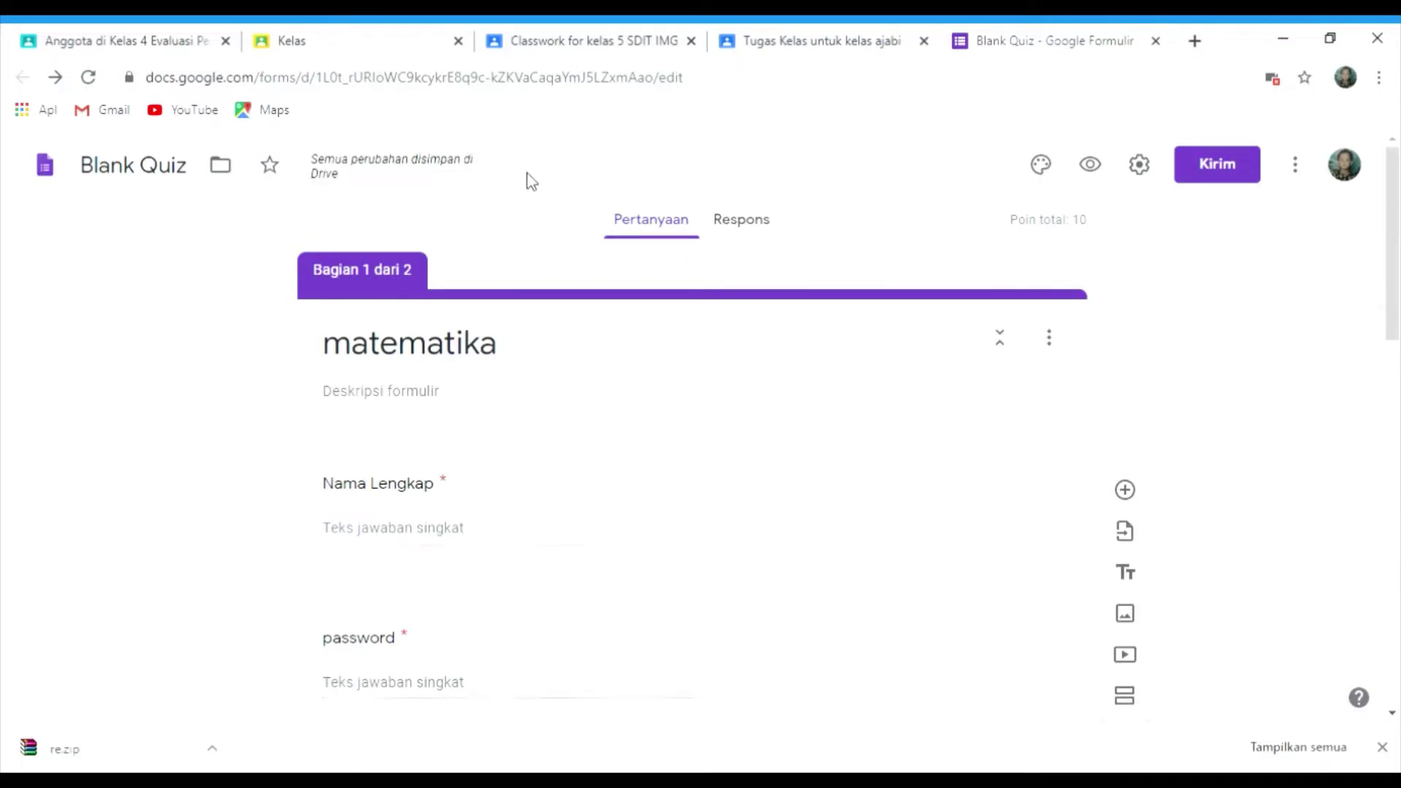
{"action": "key", "text": "ctrl+minus"}
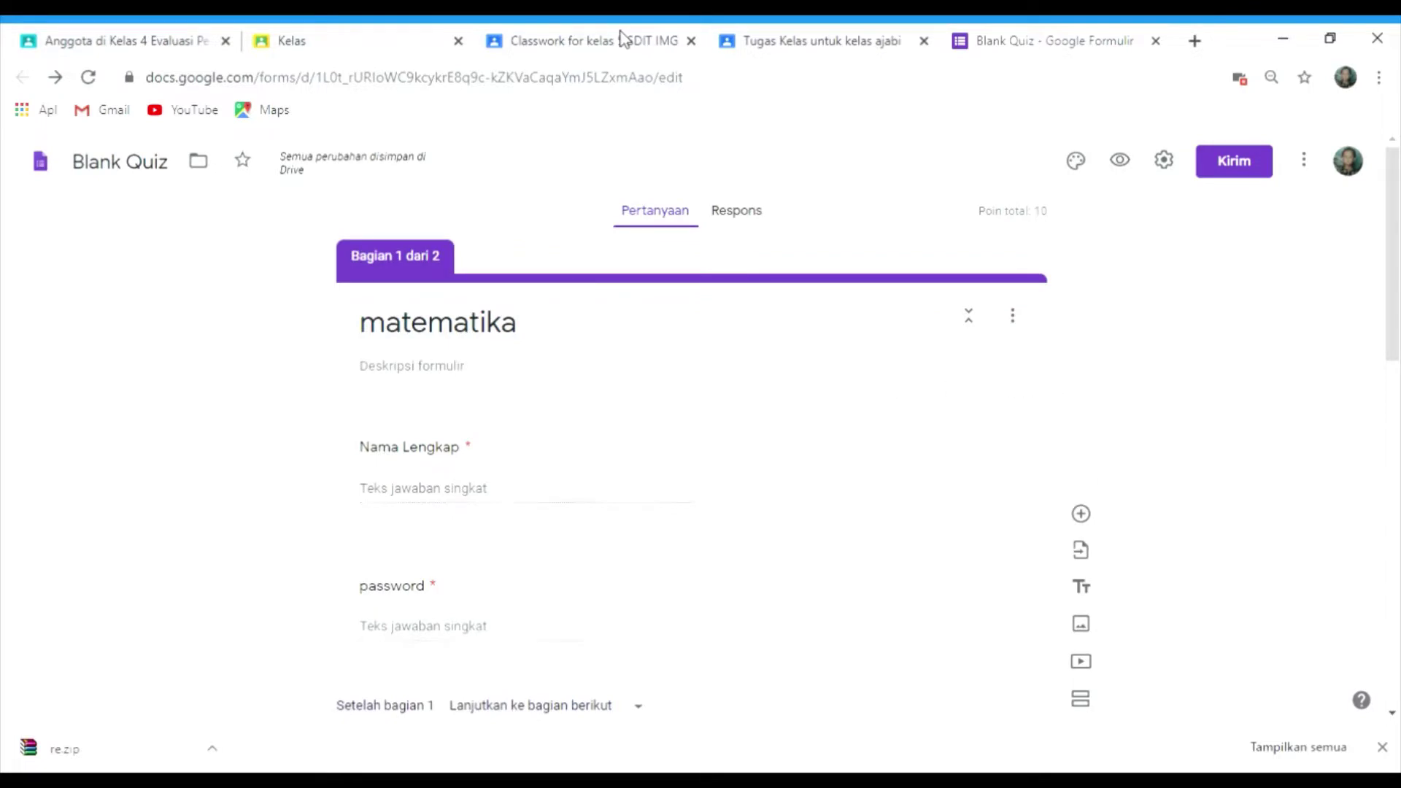
- Open the Kelas 3 Pararel class from the class list and scroll its Stream of upcoming deadlines
{"action": "left_click", "coordinate": [363, 36]}
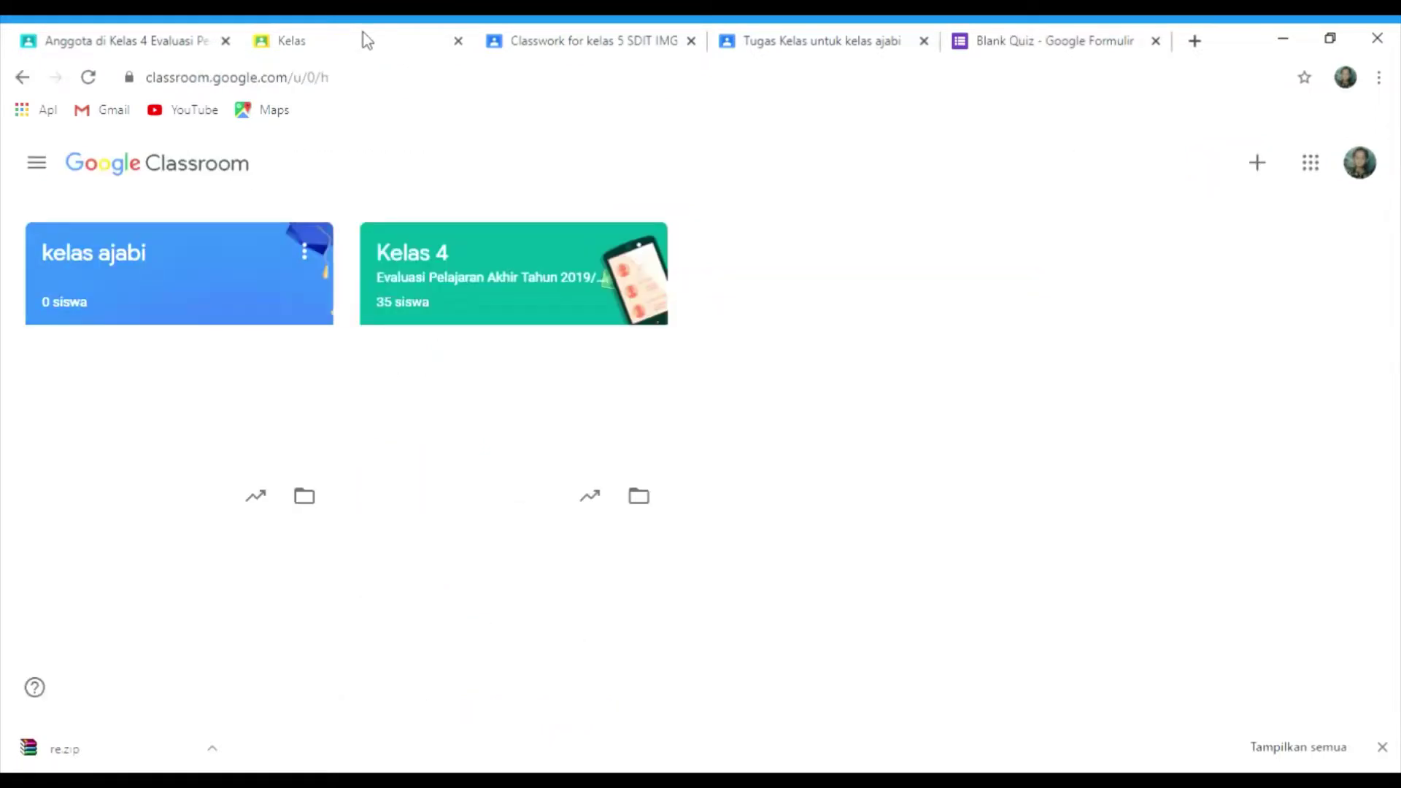
{"action": "left_click", "coordinate": [609, 40]}
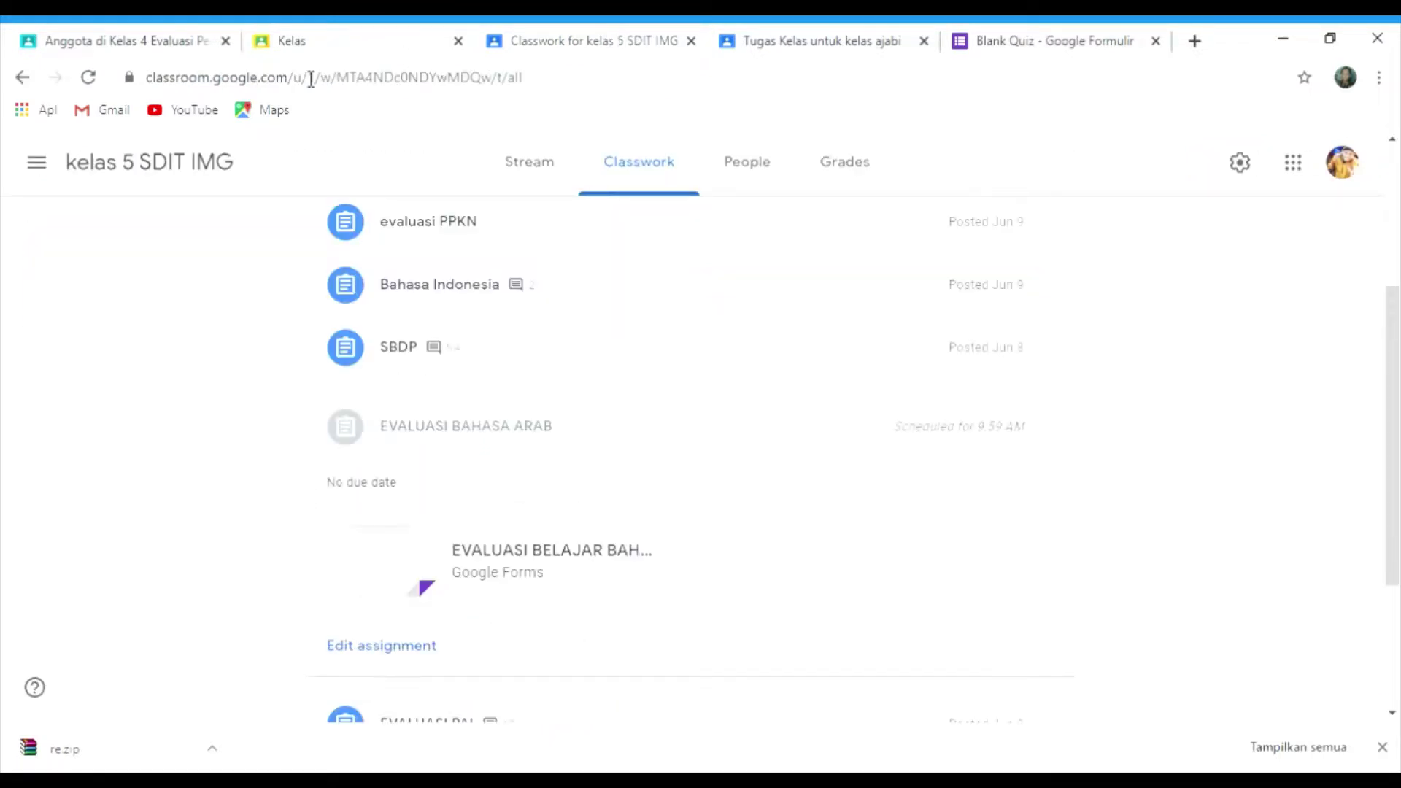
{"action": "left_click", "coordinate": [45, 172]}
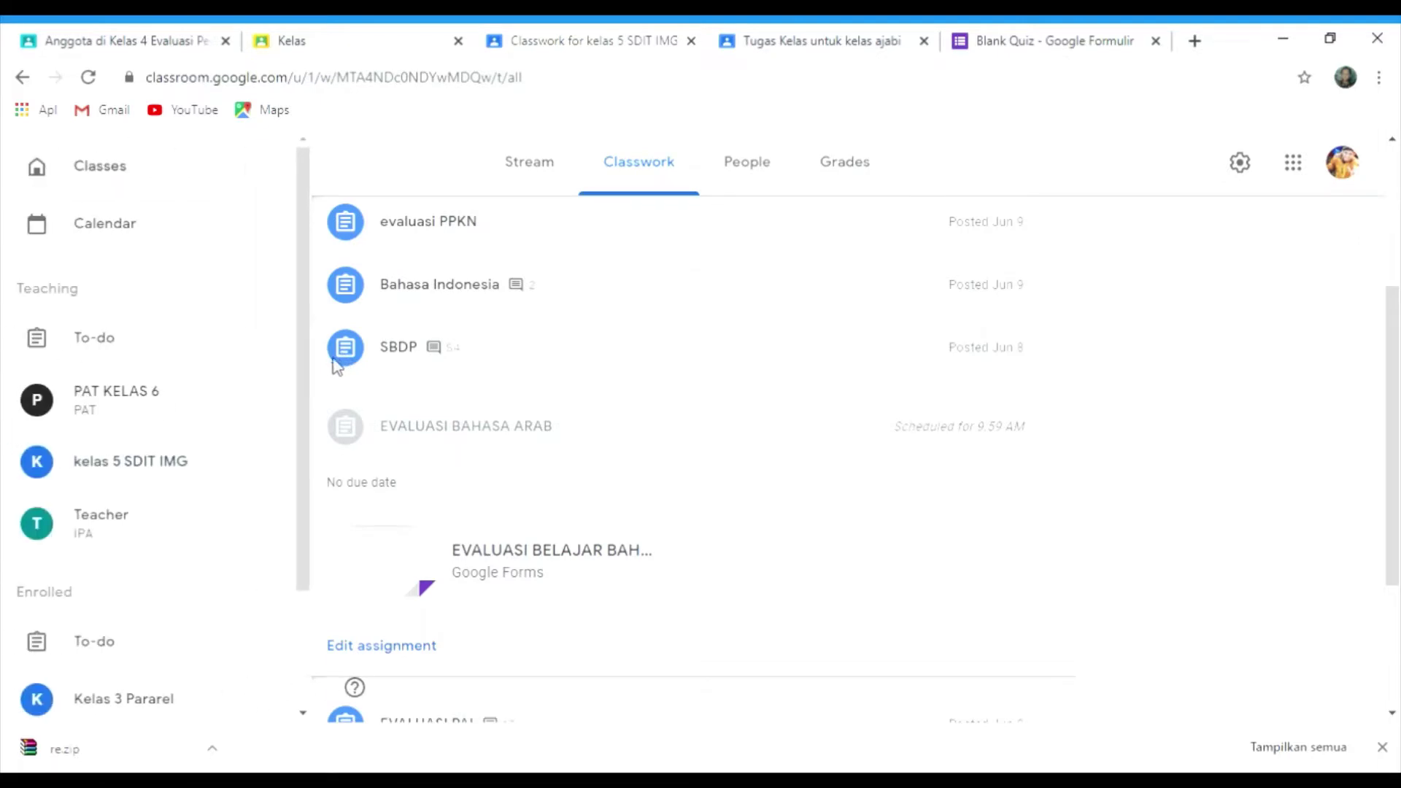
{"action": "left_click_drag", "start_coordinate": [305, 379], "coordinate": [301, 573]}
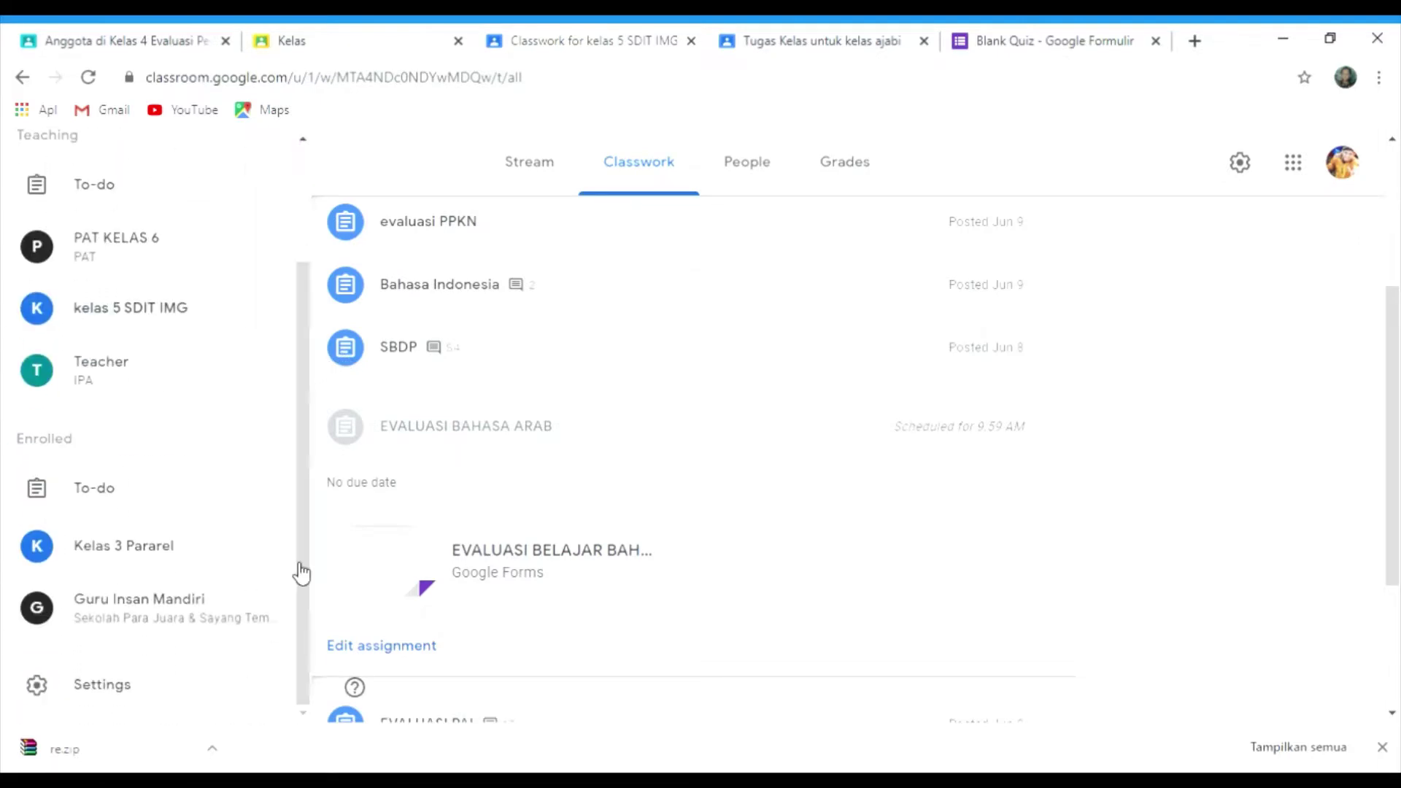
{"action": "left_click", "coordinate": [132, 548]}
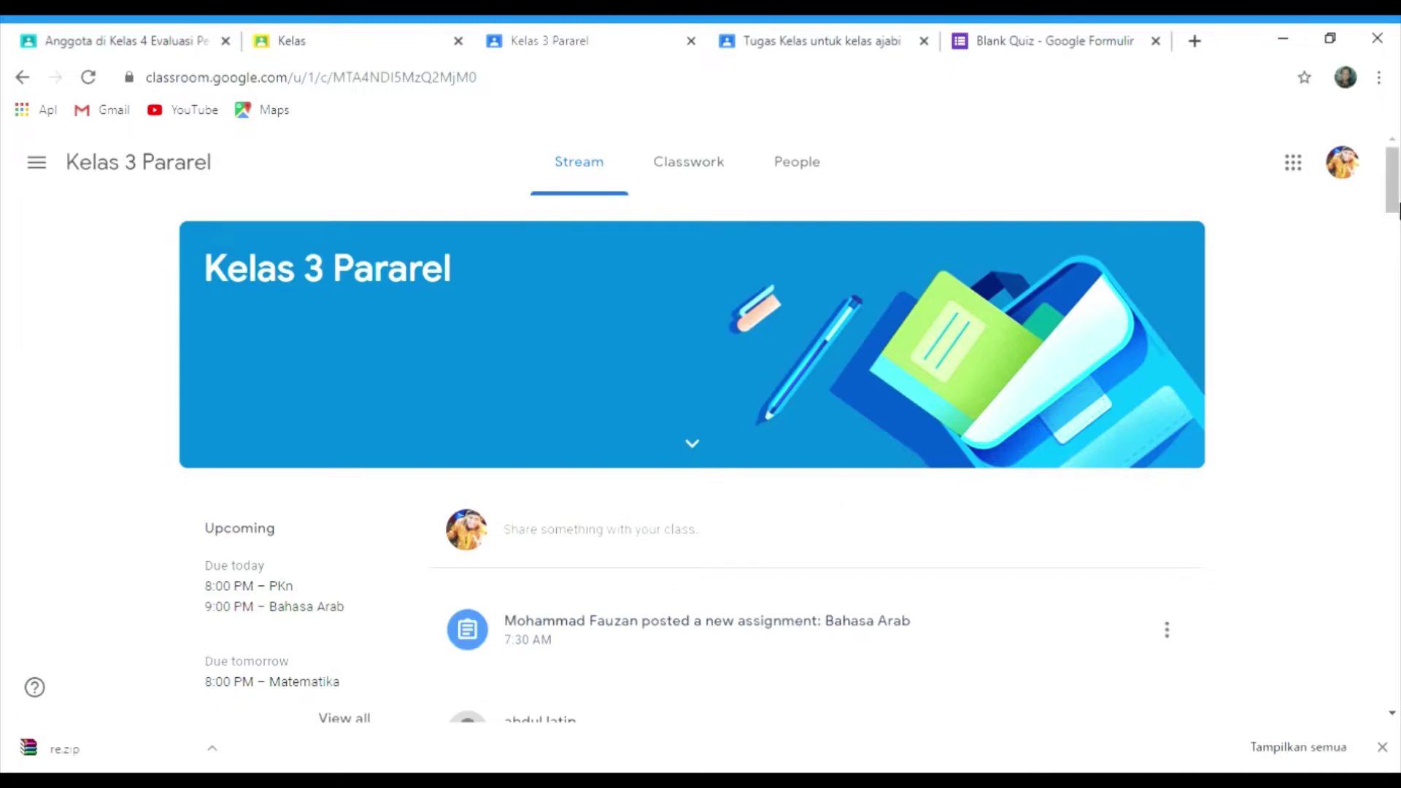
{"action": "left_click_drag", "start_coordinate": [1398, 207], "coordinate": [1397, 232]}
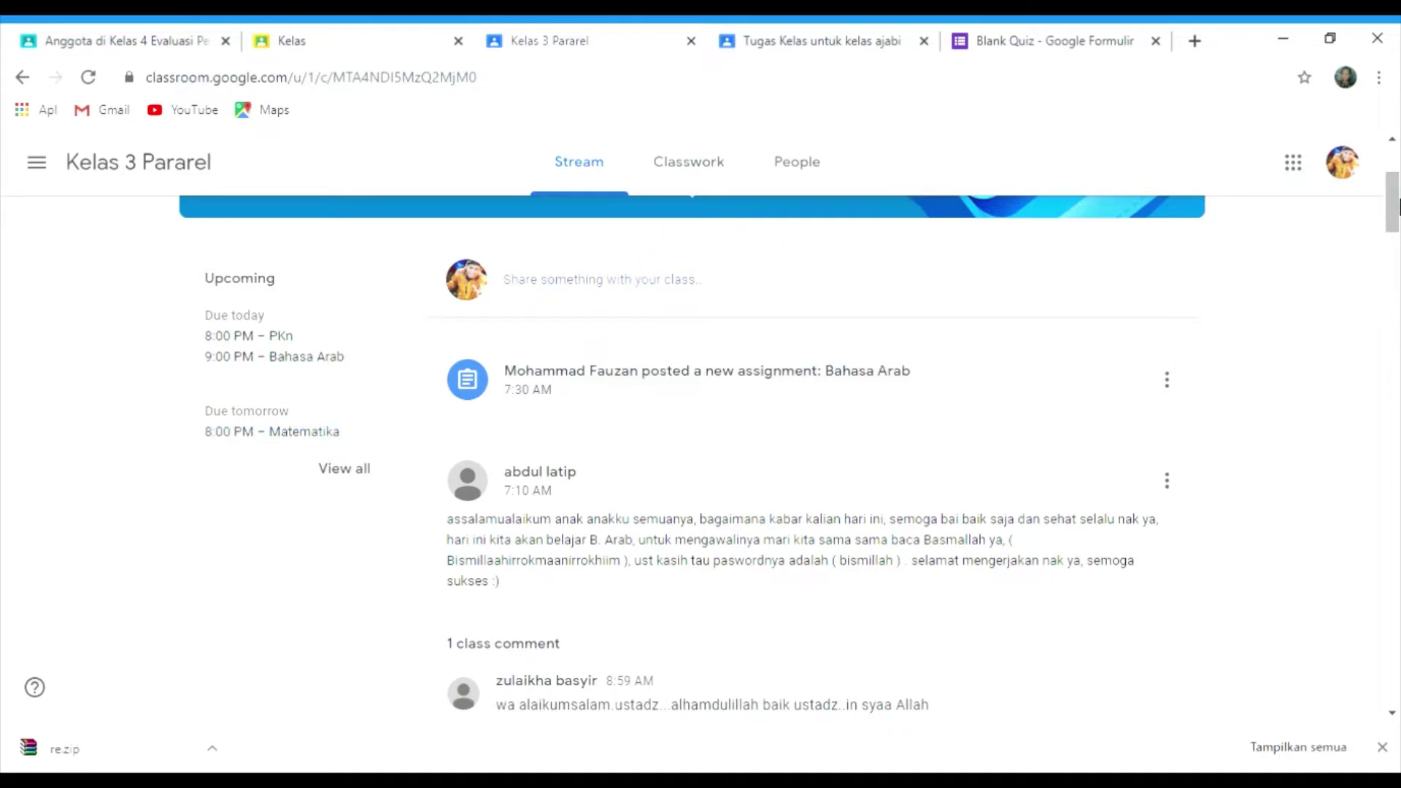
{"action": "left_click_drag", "start_coordinate": [1395, 209], "coordinate": [1380, 173]}
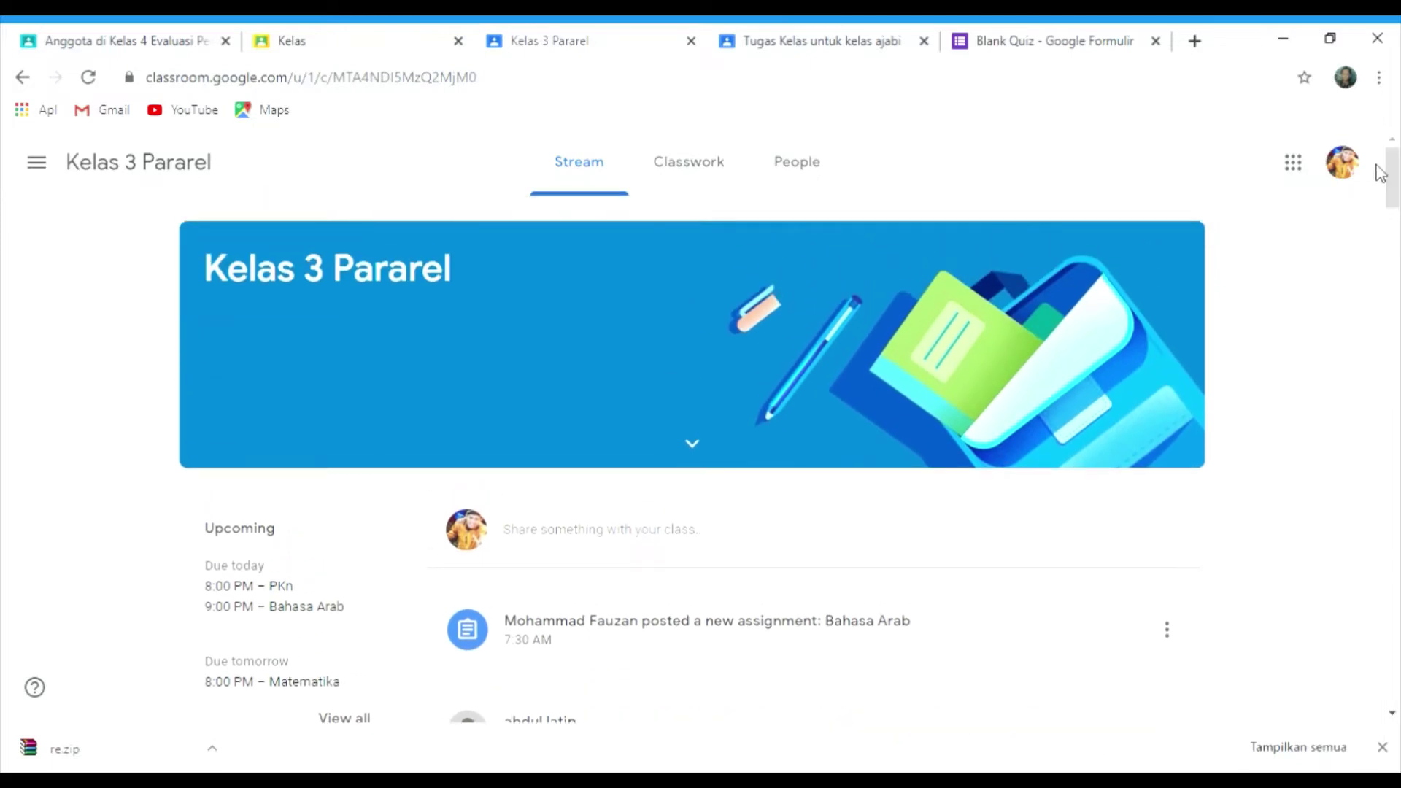
- Show Kelas 3 Pararel's Classwork and expand the Bahasa Arab assignment's details
{"action": "left_click", "coordinate": [708, 169]}
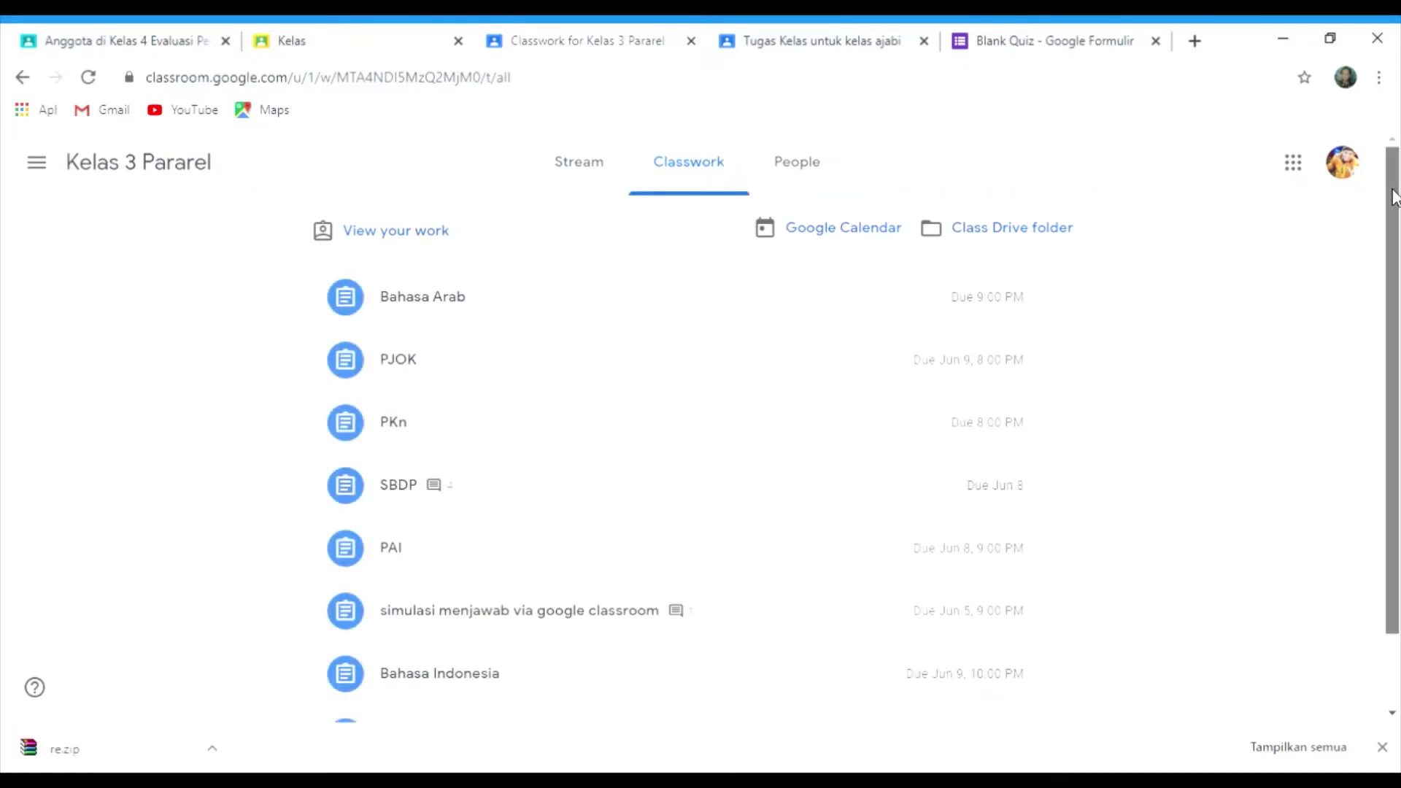
{"action": "mouse_move", "coordinate": [1394, 197]}
{"action": "left_mouse_down"}
{"action": "mouse_move", "coordinate": [1394, 253]}
{"action": "mouse_move", "coordinate": [1396, 190]}
{"action": "left_mouse_up"}
{"action": "mouse_move", "coordinate": [1396, 191]}
{"action": "left_mouse_down"}
{"action": "mouse_move", "coordinate": [1390, 281]}
{"action": "mouse_move", "coordinate": [1392, 193]}
{"action": "left_mouse_up"}
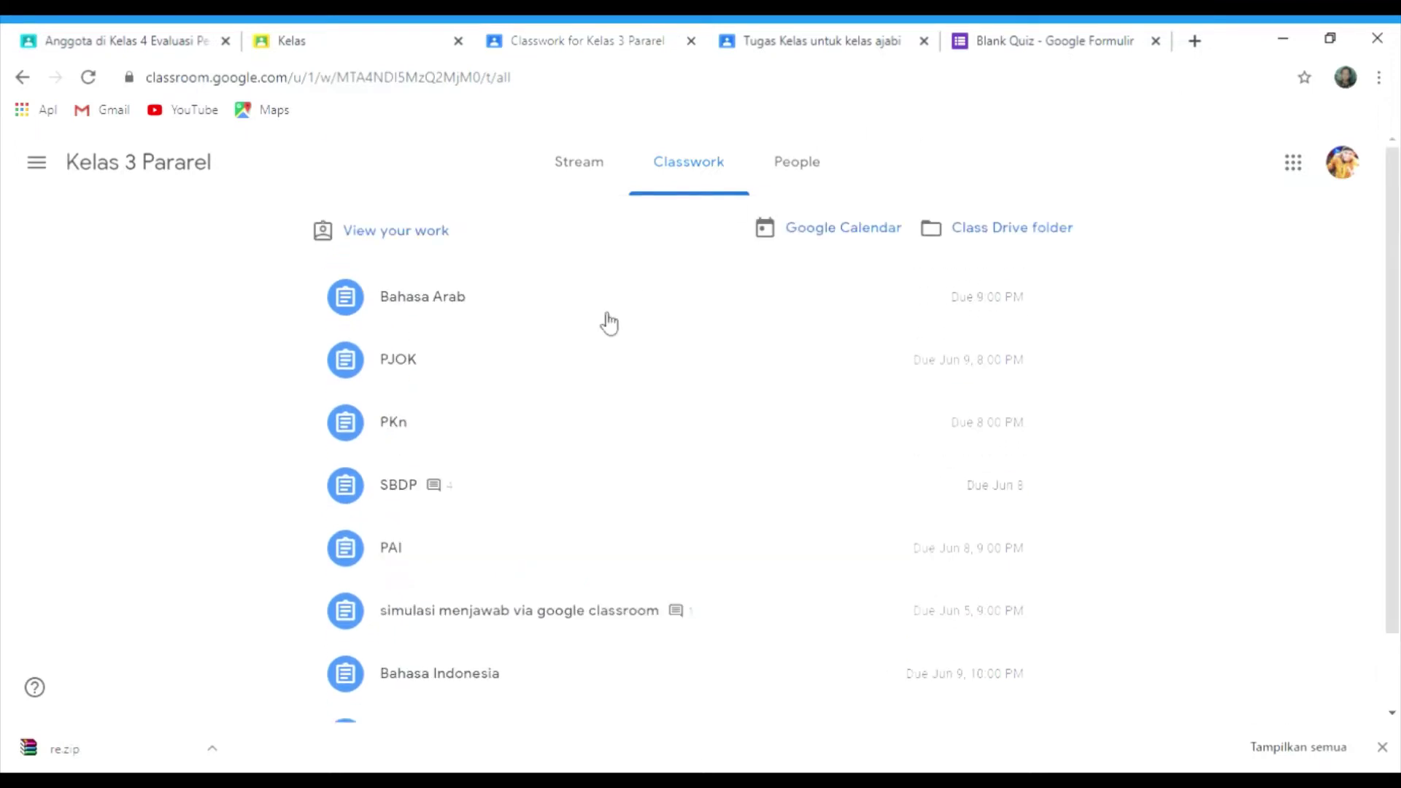
{"action": "left_click", "coordinate": [662, 314]}
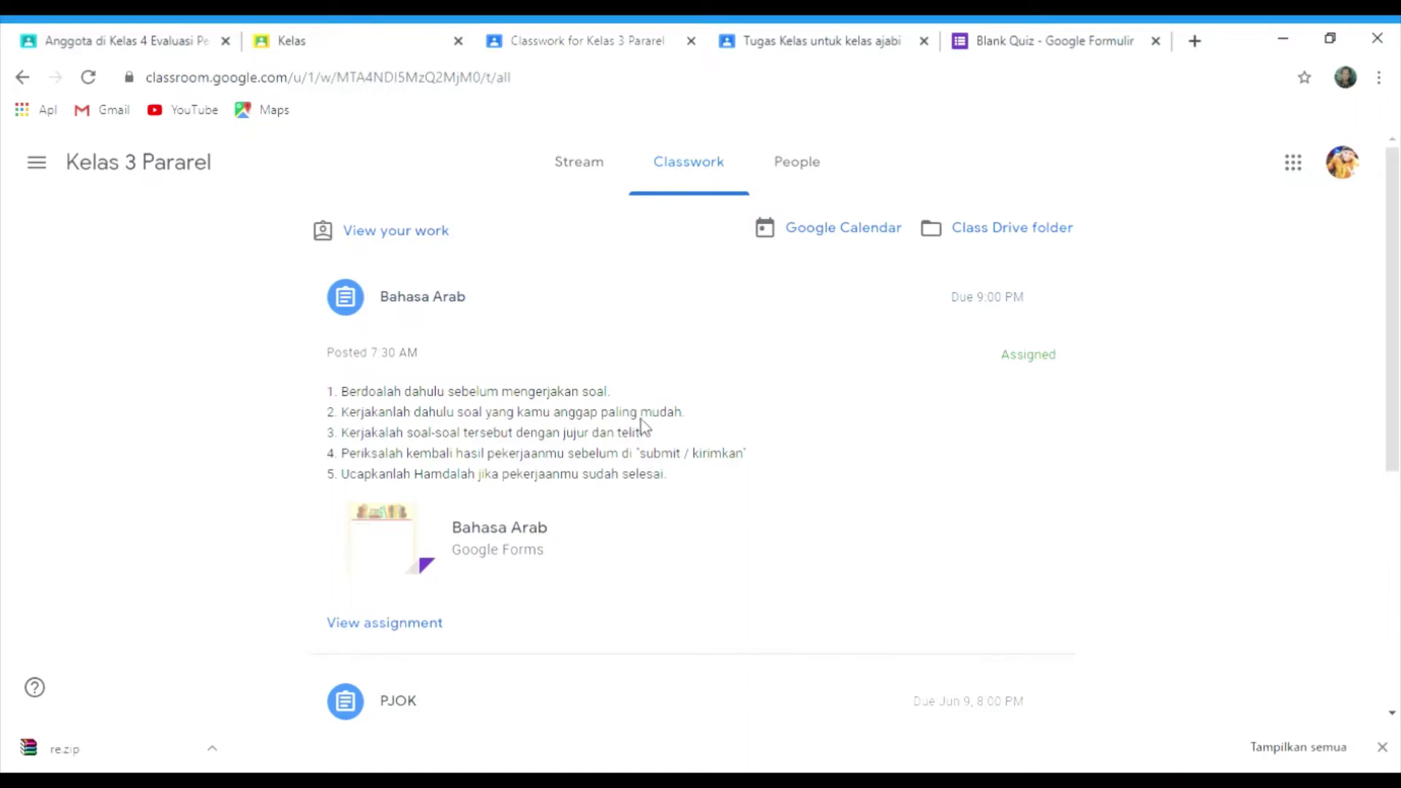
- Open the Bahasa Arab Google Forms attachment in a new tab, then close it
{"action": "left_click", "coordinate": [510, 534]}
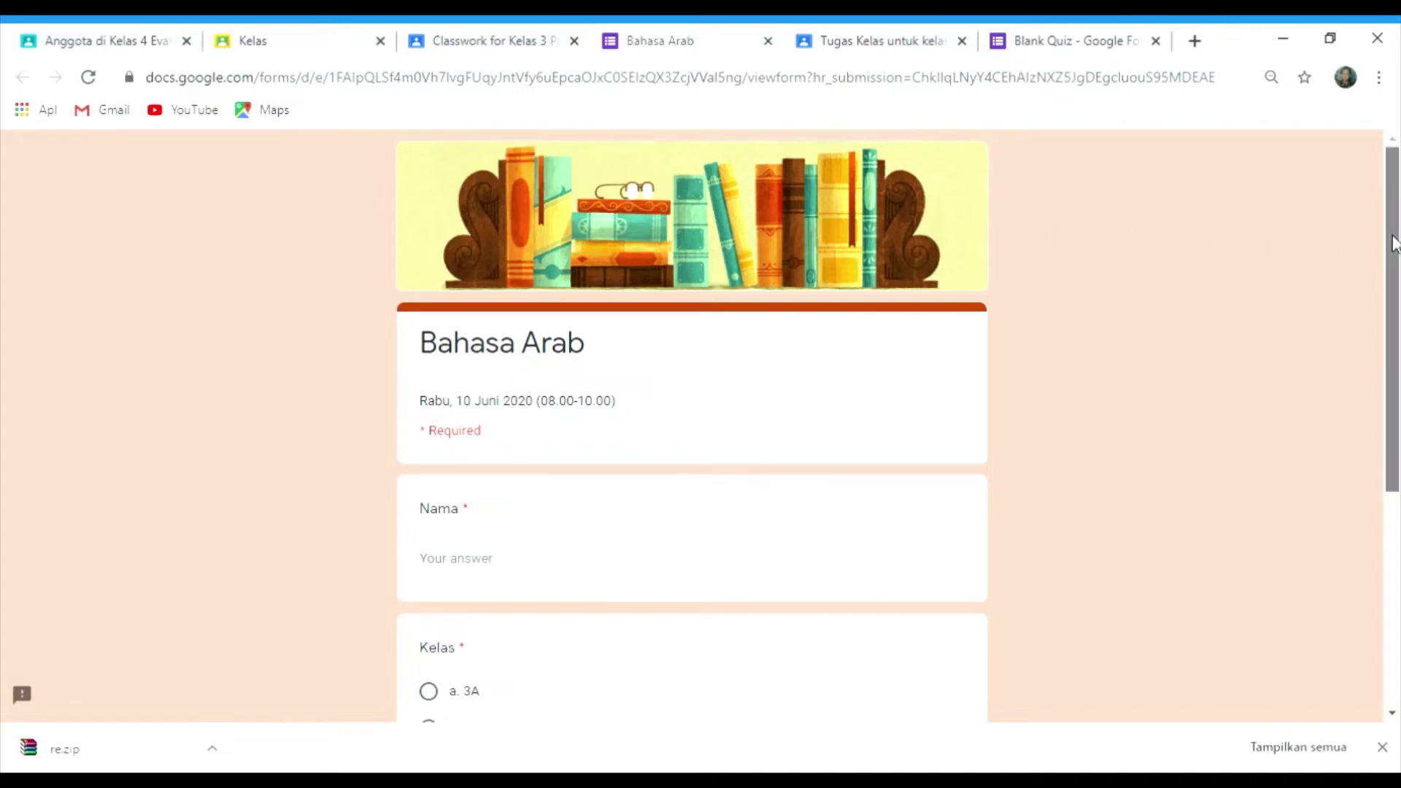
{"action": "left_click_drag", "start_coordinate": [1395, 245], "coordinate": [1339, 59]}
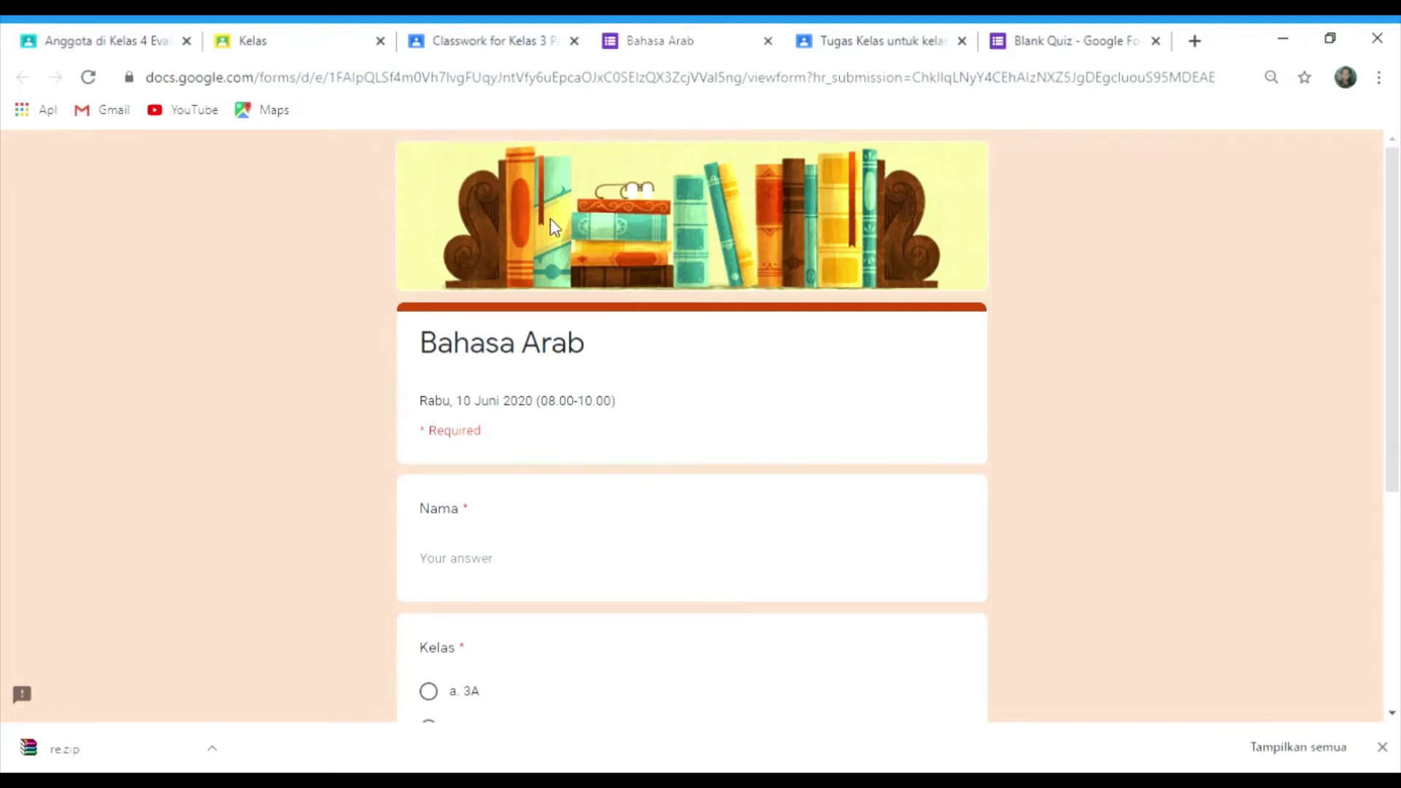
{"action": "left_click", "coordinate": [767, 41]}
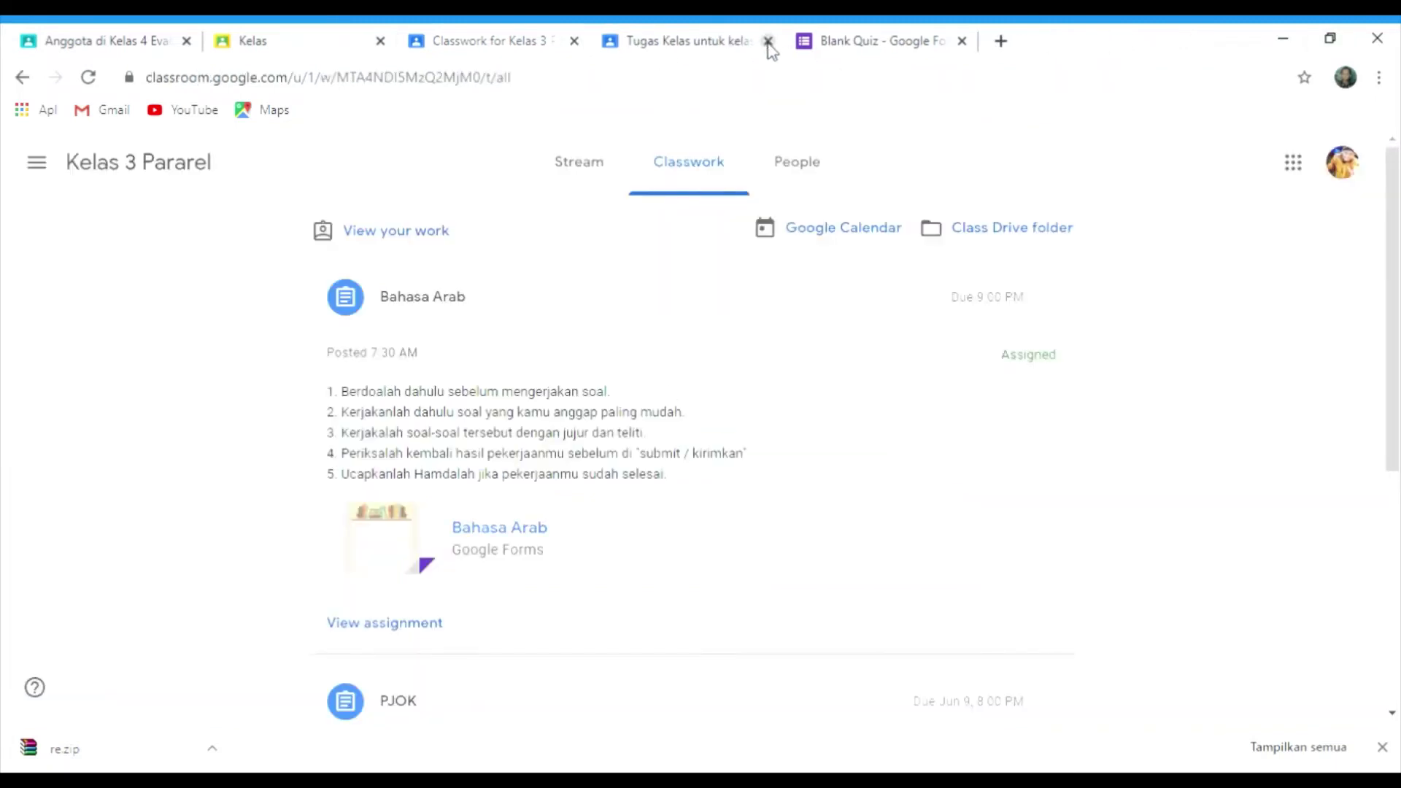
- Review Kelas 3 Pararel's members: expand then collapse the three teachers, and scroll through classmates
{"action": "left_click", "coordinate": [803, 178]}
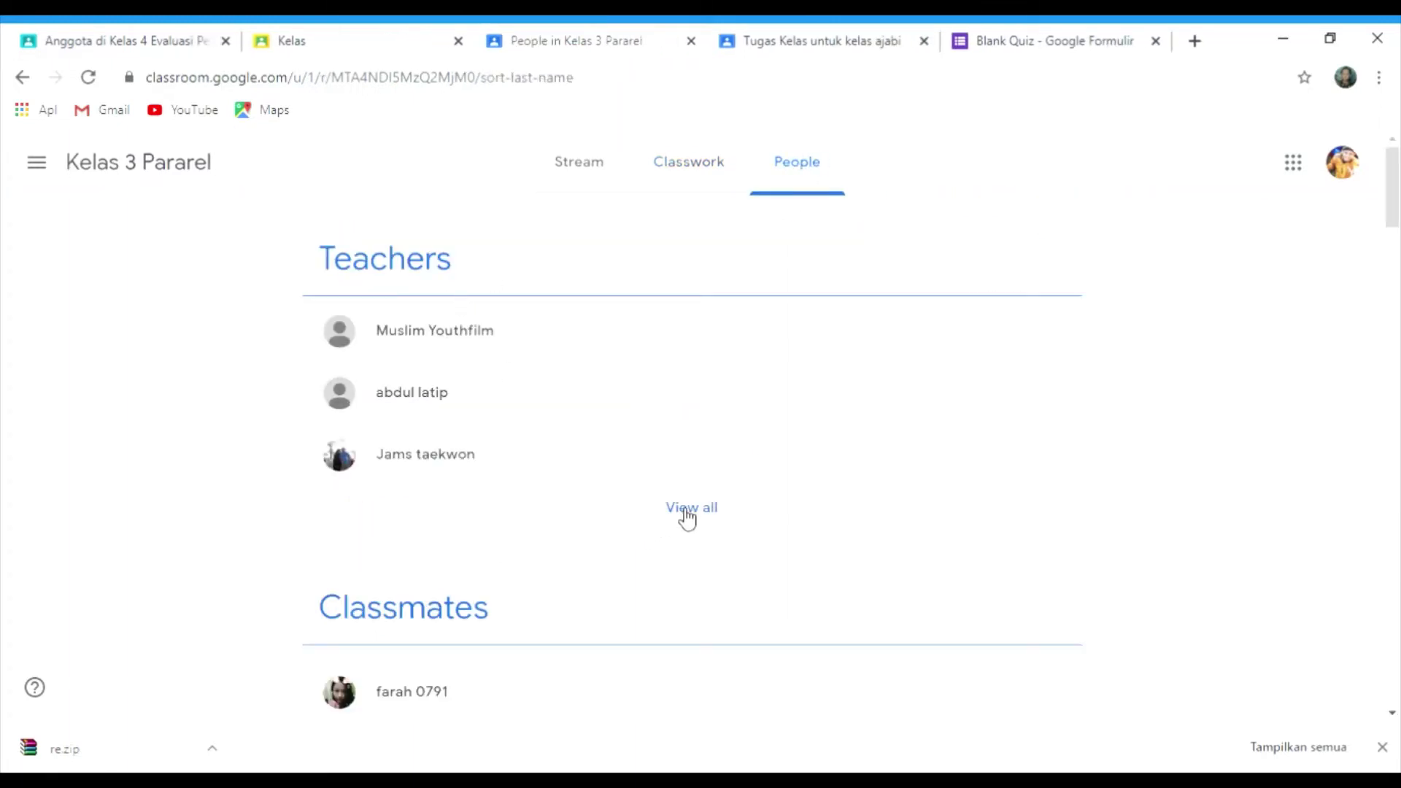
{"action": "left_click", "coordinate": [683, 509]}
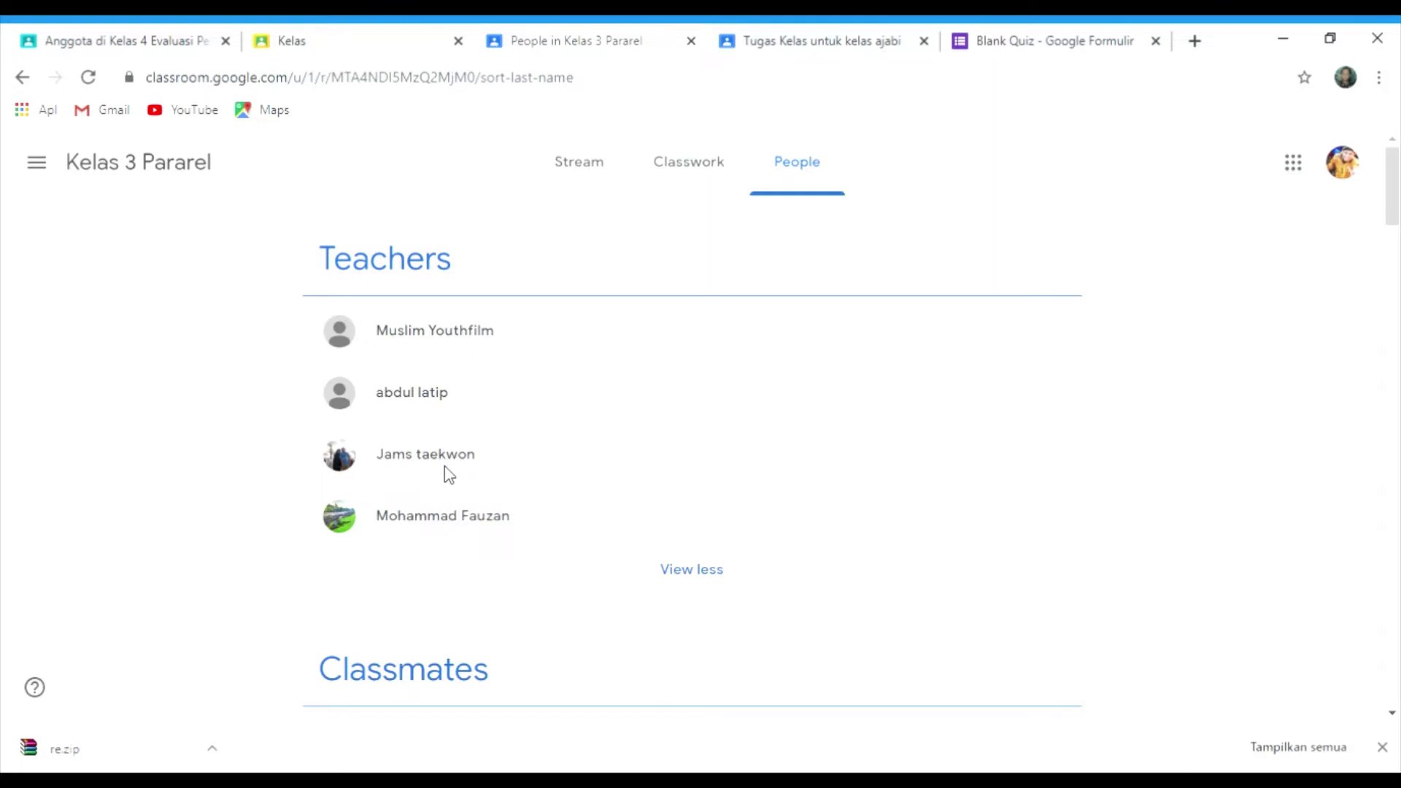
{"action": "left_click", "coordinate": [708, 569]}
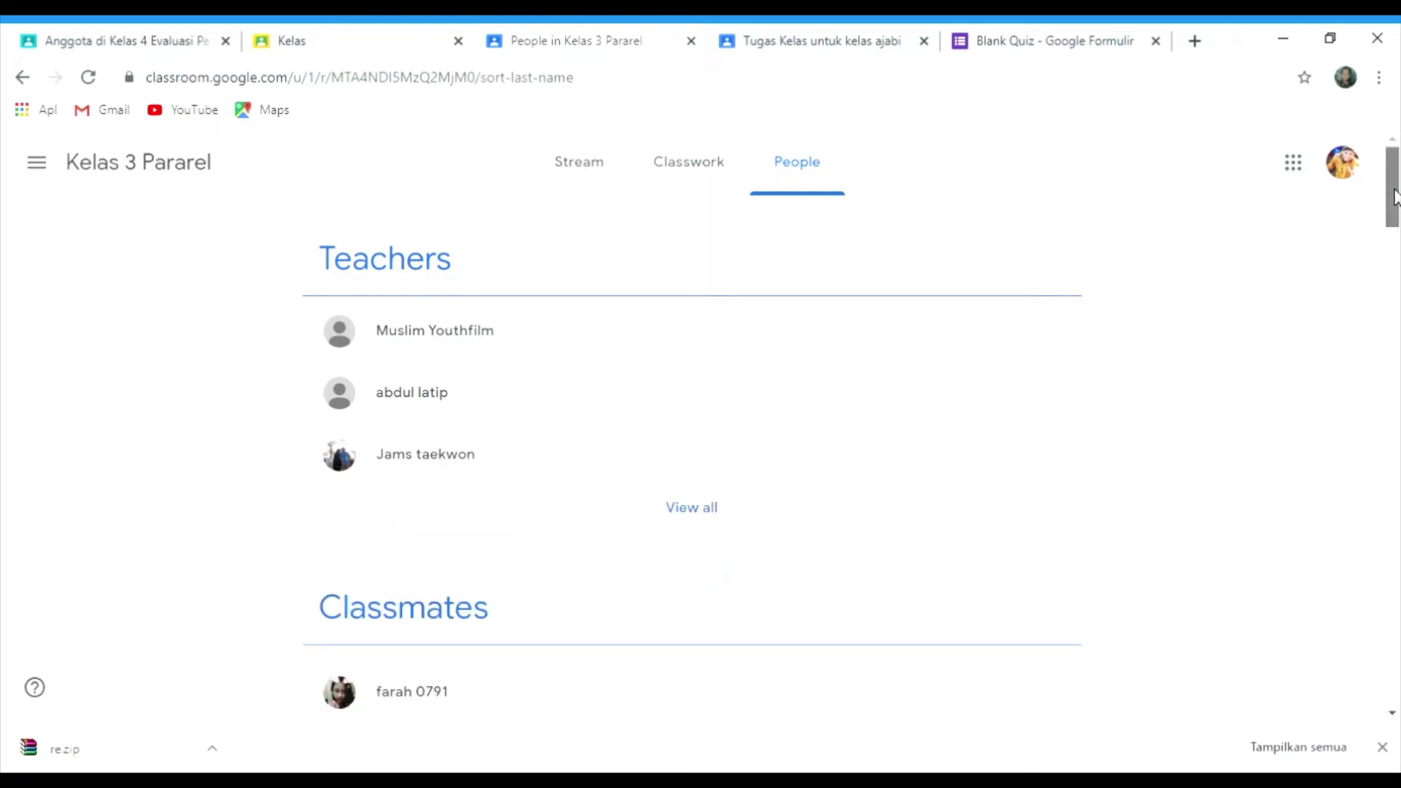
{"action": "left_click_drag", "start_coordinate": [1393, 195], "coordinate": [1398, 167]}
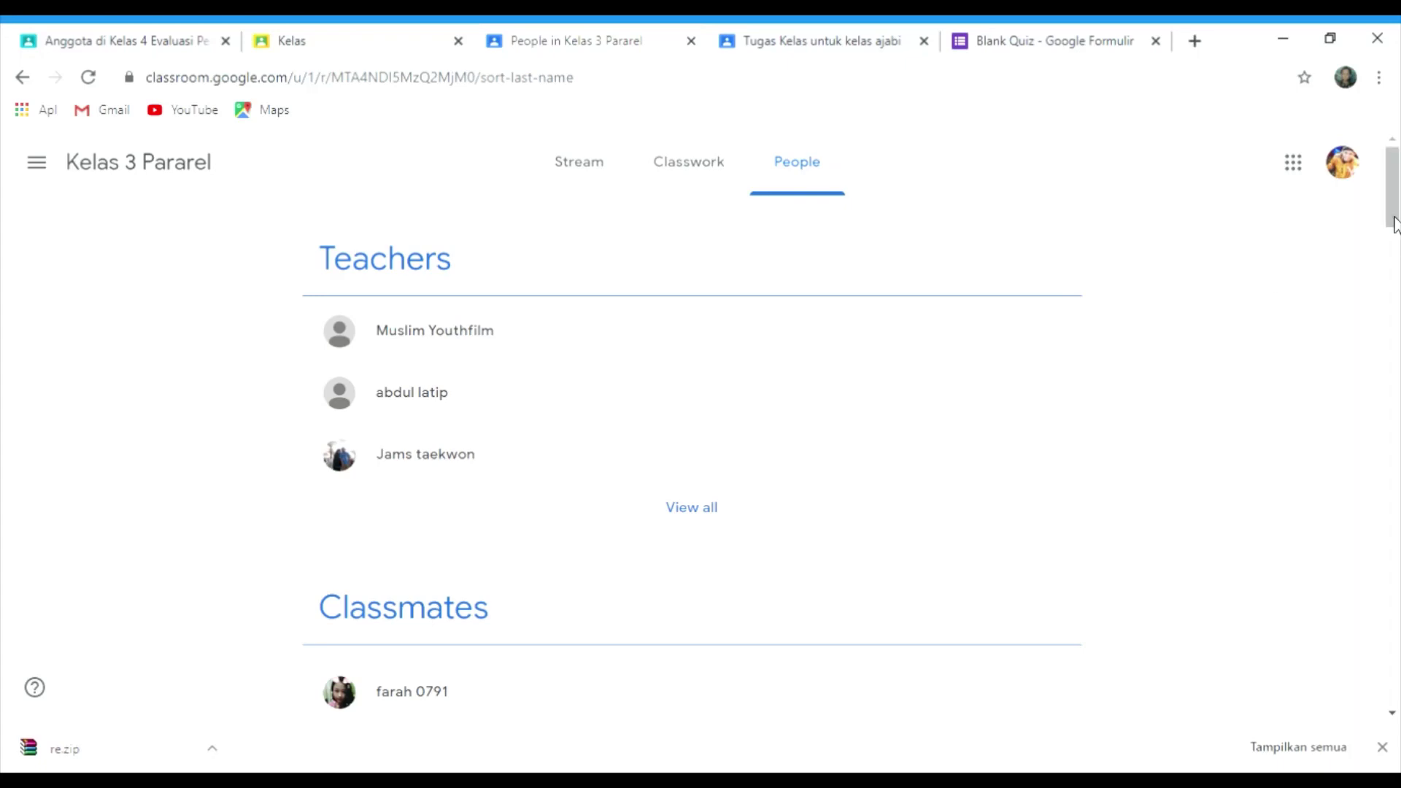
{"action": "mouse_move", "coordinate": [1396, 172]}
{"action": "left_mouse_down"}
{"action": "mouse_move", "coordinate": [1396, 192]}
{"action": "mouse_move", "coordinate": [1399, 144]}
{"action": "left_mouse_up"}
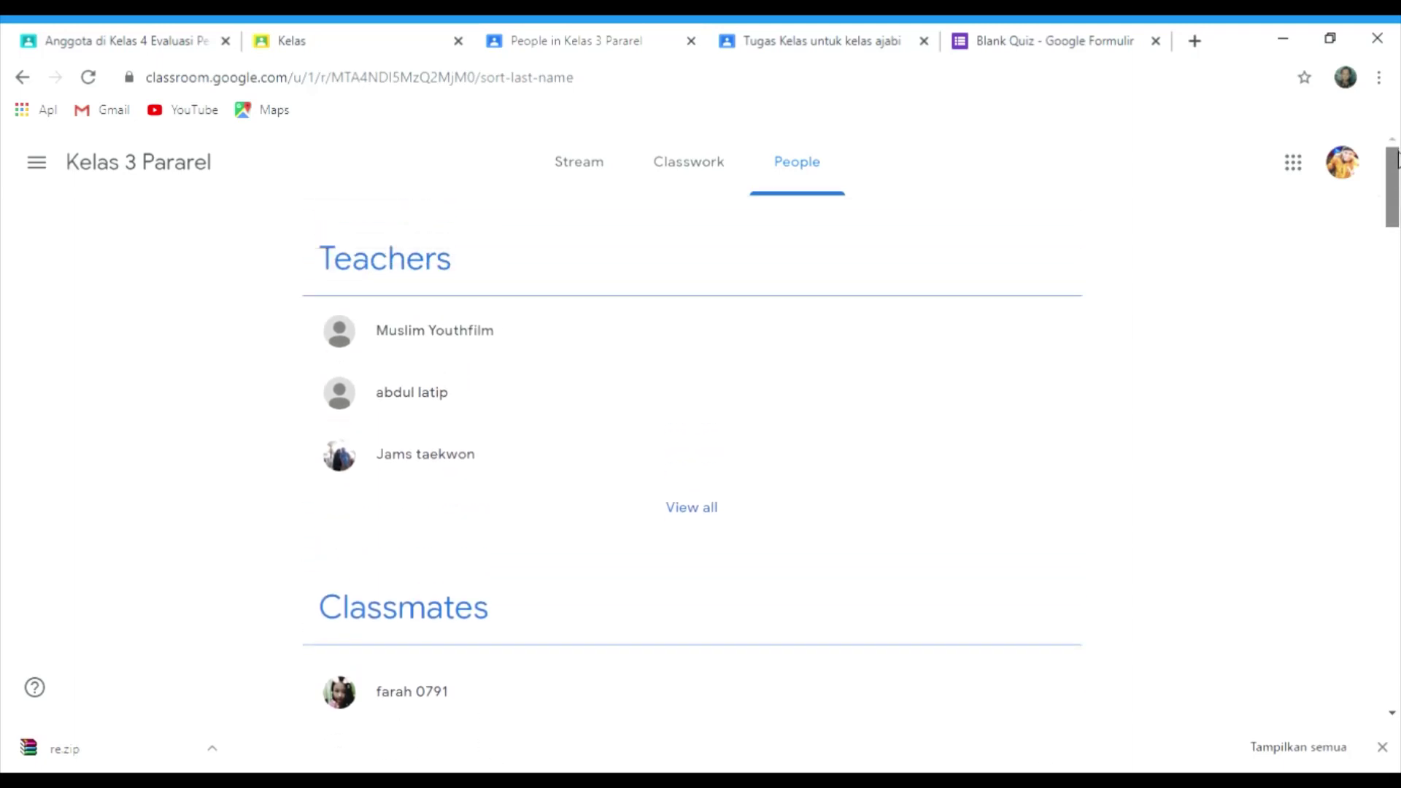